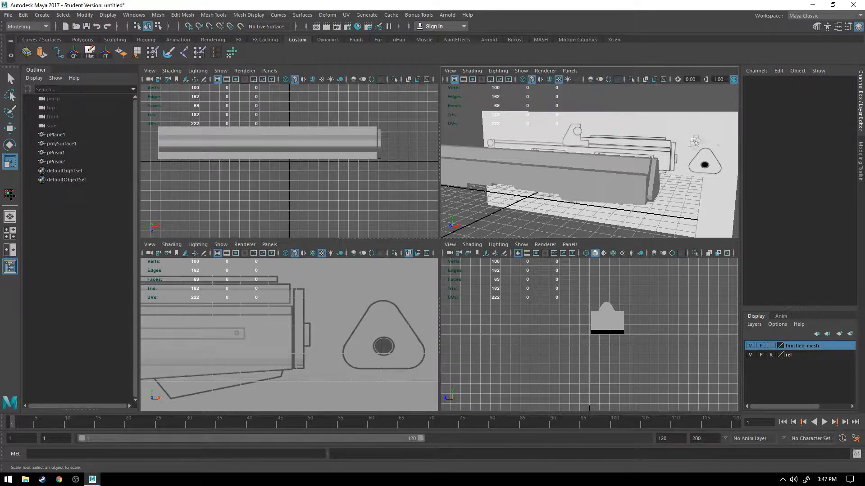
Step: Add polySurface1 and pPrism1 to the finished_mesh layer, hide that layer, and select the triangular end prism
left_click(658, 182)
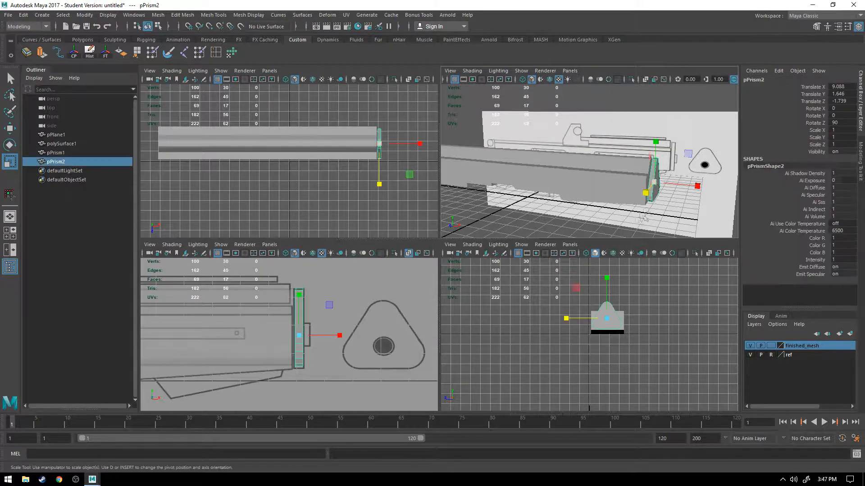
key("space")
left_click_drag(603, 239, 295, 282, "alt")
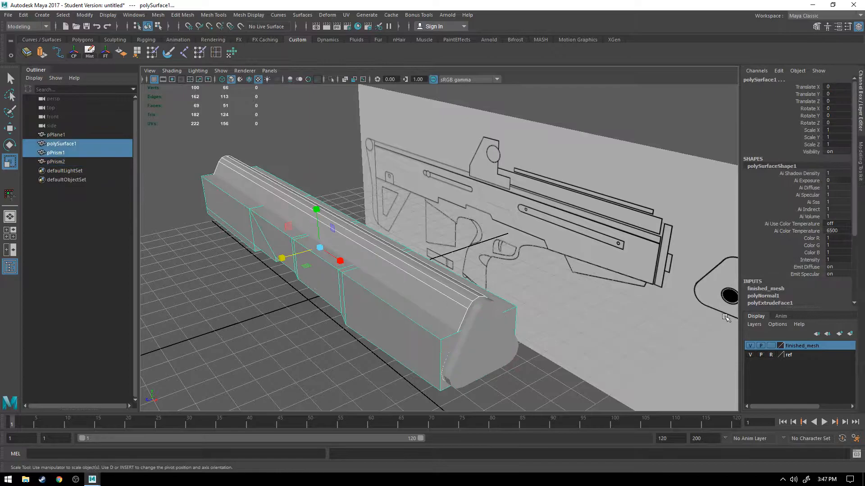
right_click(802, 345)
left_click(800, 368)
left_click(749, 346)
left_click(529, 373)
left_click_drag(541, 381, 584, 371, "alt")
left_click(563, 273)
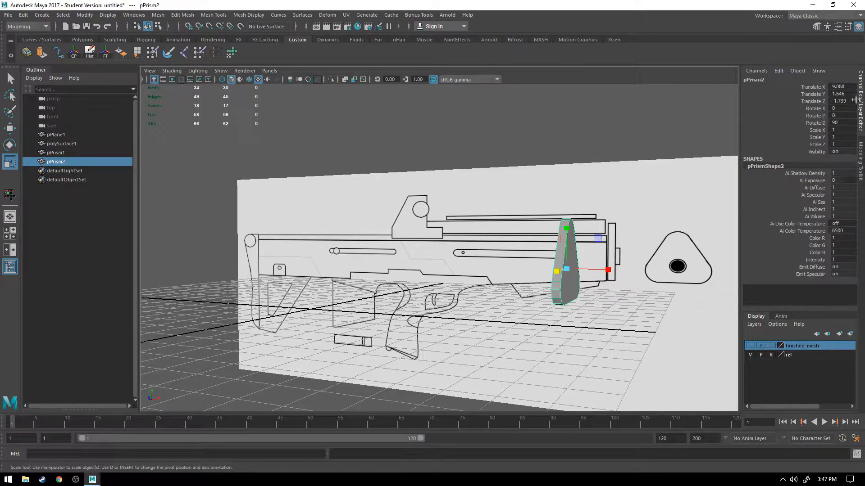
key("w")
left_click_drag(607, 269, 557, 267)
key("ctrl+z")
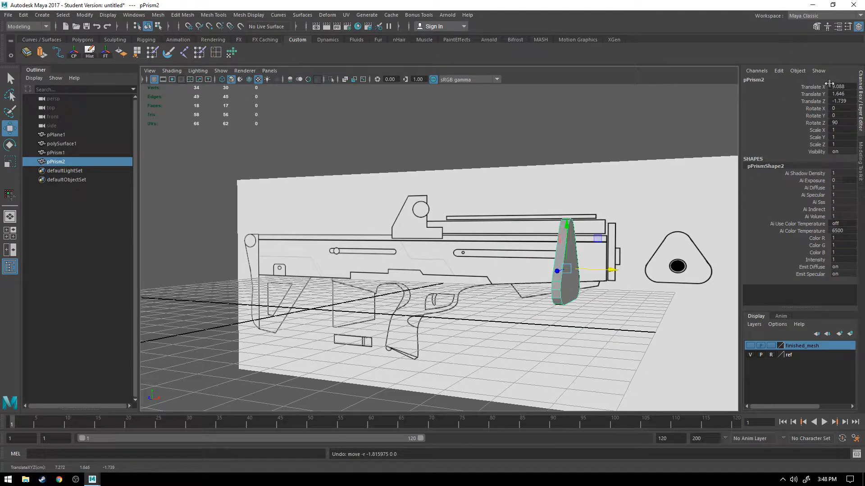
Step: Freeze the transformations of the triangular end prism
left_click_drag(543, 219, 562, 217, "alt")
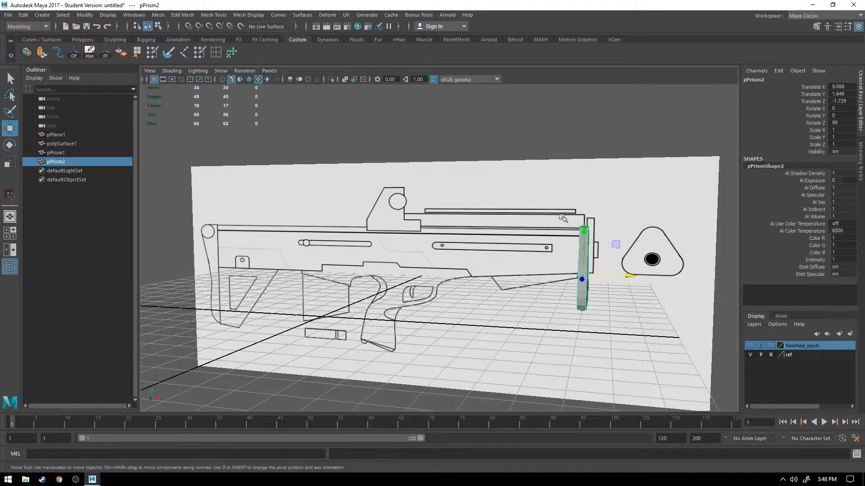
left_click_drag(628, 208, 592, 220, "alt")
middle_click_drag(592, 220, 533, 219, "alt")
left_click_drag(532, 220, 533, 240, "alt")
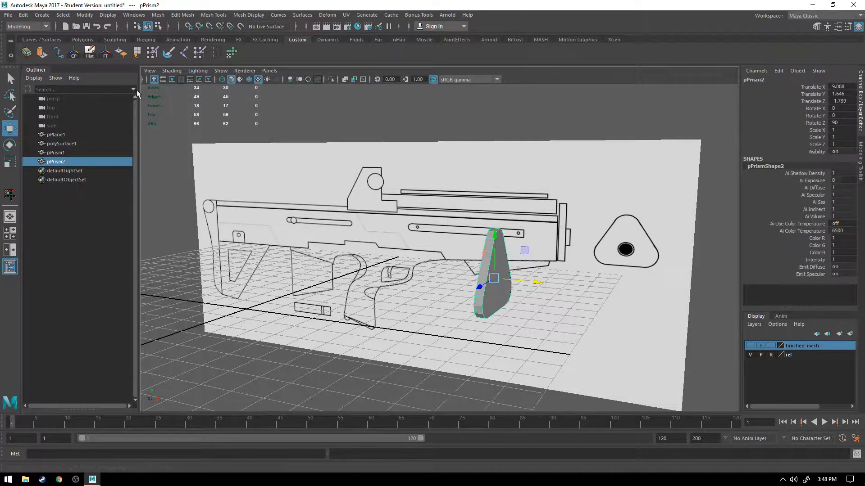
left_click(105, 52)
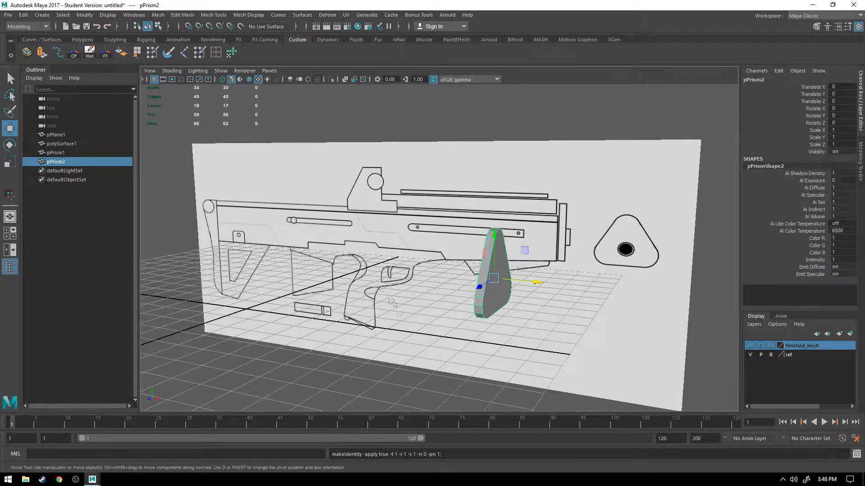
Step: Examine the triangular prism from several angles against the reference drawing
left_click(446, 355)
left_click_drag(570, 348, 502, 335, "alt")
left_click(391, 263)
key("f")
mouse_move(445, 330)
left_mouse_down("alt")
mouse_move(512, 336)
mouse_move(456, 338)
left_mouse_up("alt")
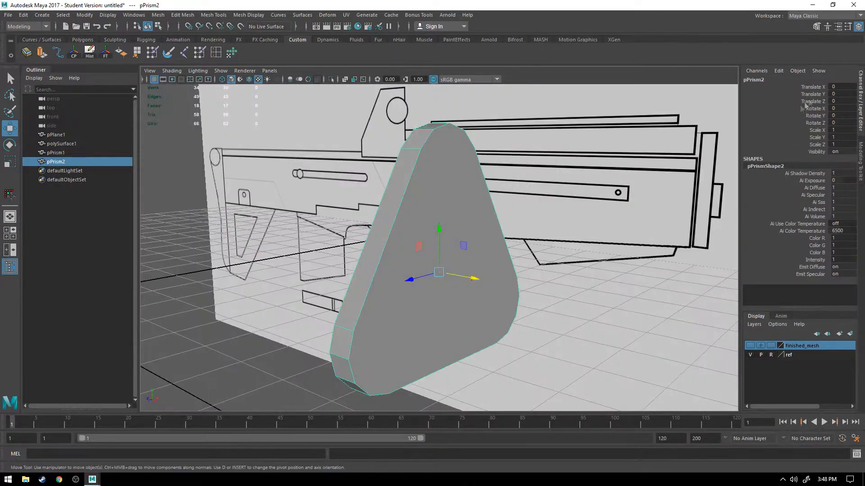
left_click_drag(564, 216, 540, 239, "alt")
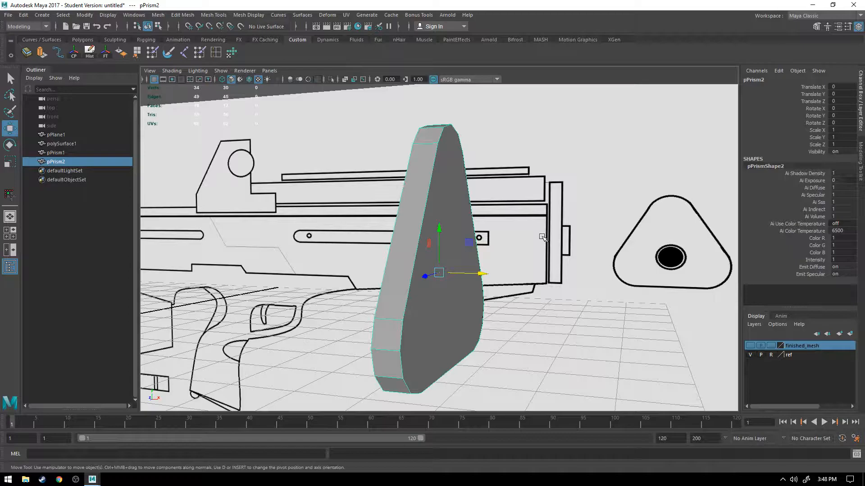
left_click_drag(609, 285, 604, 285, "alt")
left_click_drag(525, 277, 590, 283, "alt")
right_click_drag(590, 283, 578, 283, "alt")
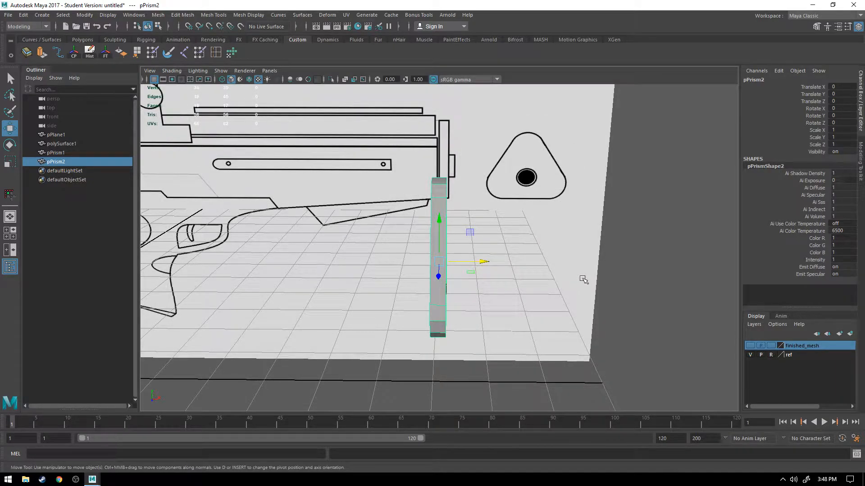
Step: Try to rotate the triangular prism to -90 degrees about Y so its face points forward
key("e")
left_click_drag(463, 276, 434, 279)
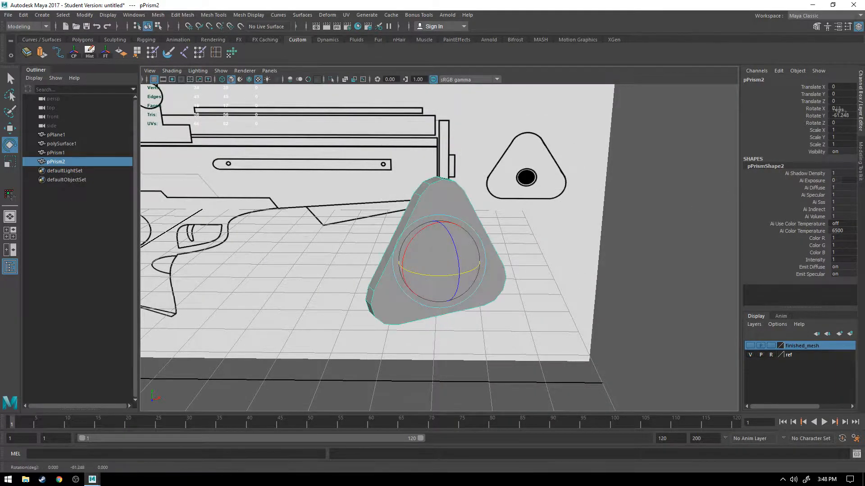
double_click(842, 116)
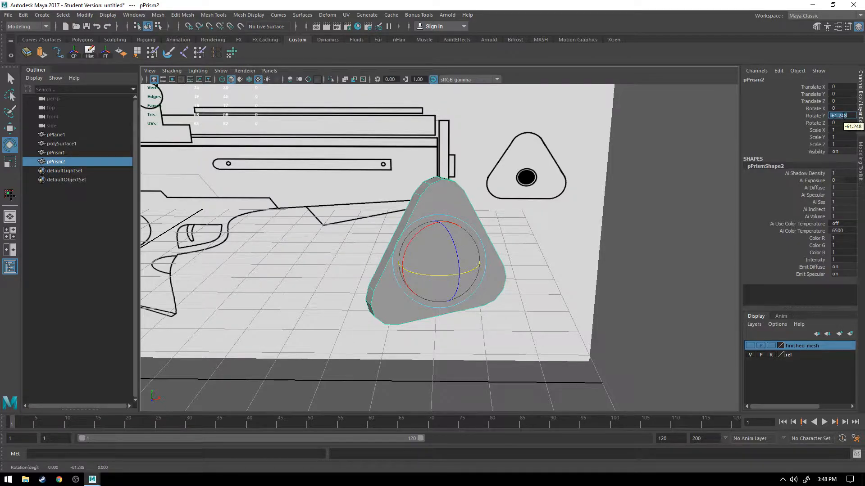
type("-90")
key("Return")
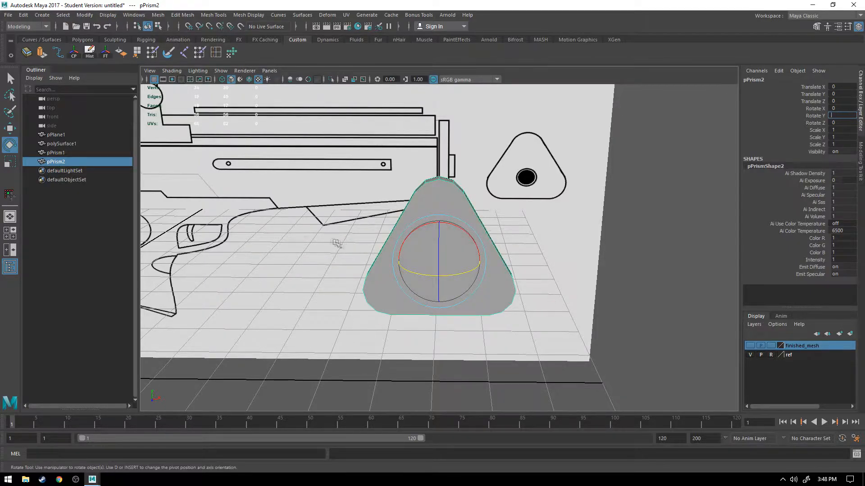
left_click(603, 233)
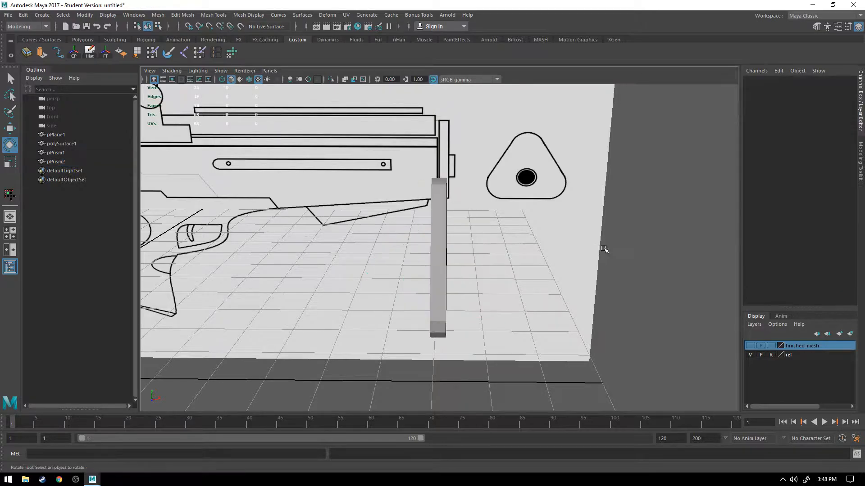
key("space")
key("space")
Step: Turn the triangular prism to face the front with a Rotate Y of -90
left_click(443, 225)
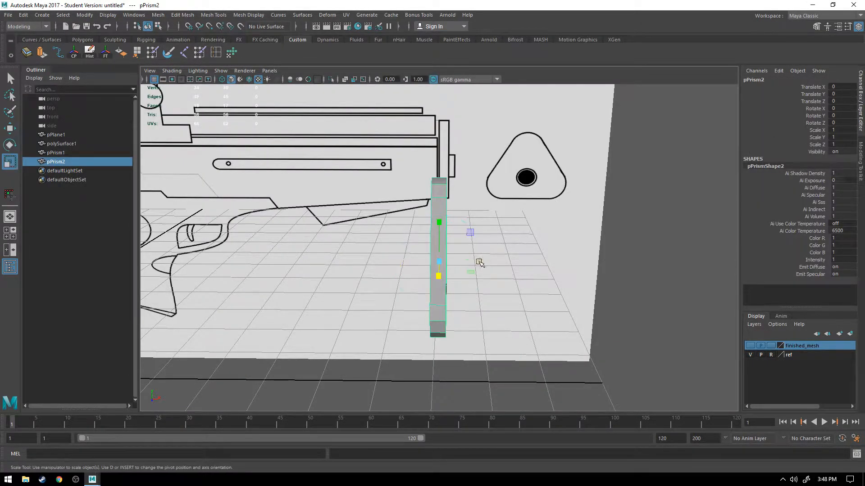
left_click_drag(469, 272, 689, 221)
double_click(838, 116)
type("-90")
key("Return")
left_click(671, 264)
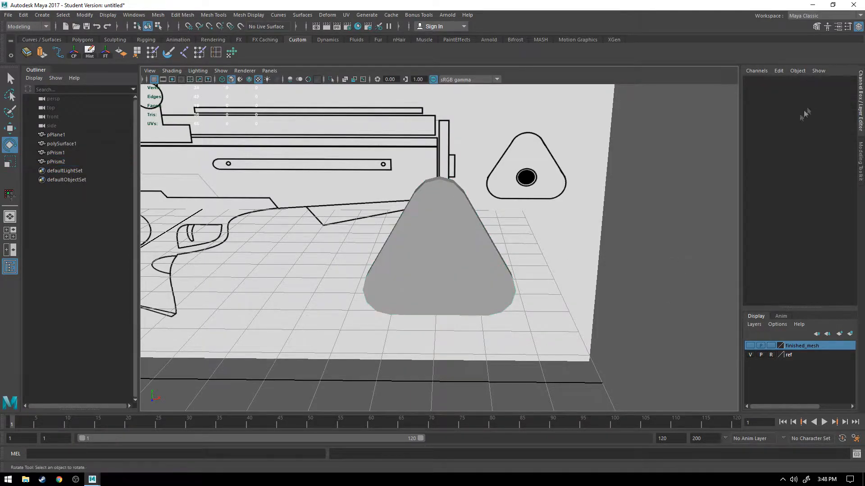
Step: In the front view, move the triangular prism over the reference triangle, to about Translate X 3.0 and Y -0.18
left_click(439, 241)
key("space")
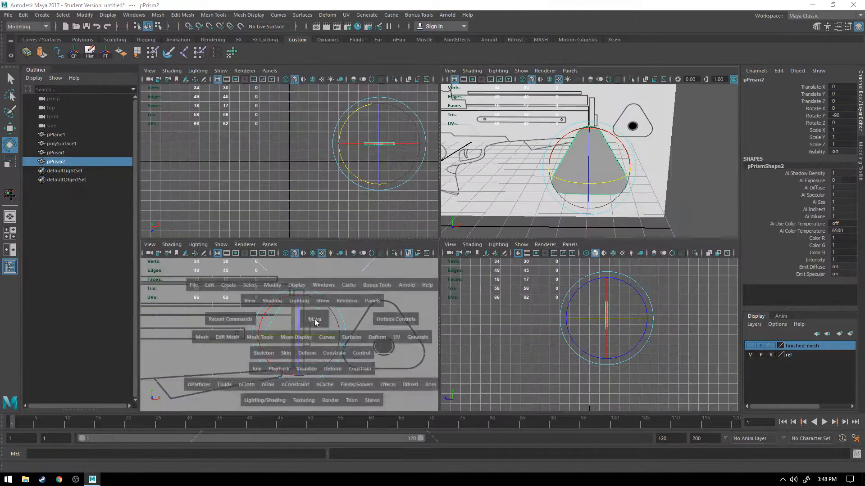
key("space")
key("w")
middle_click_drag(511, 270, 348, 270, "alt")
left_click_drag(329, 218, 498, 230)
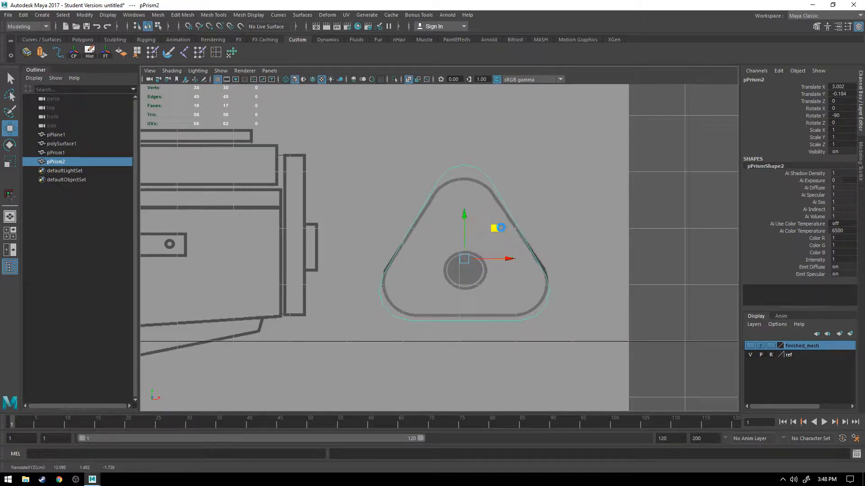
left_click(407, 250)
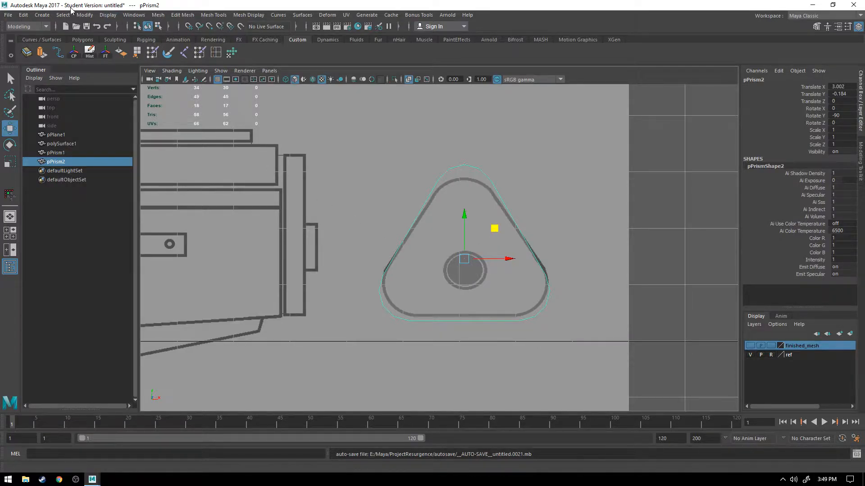
Step: Create a polygon cylinder and bring it into sight in the perspective view
left_click(43, 15)
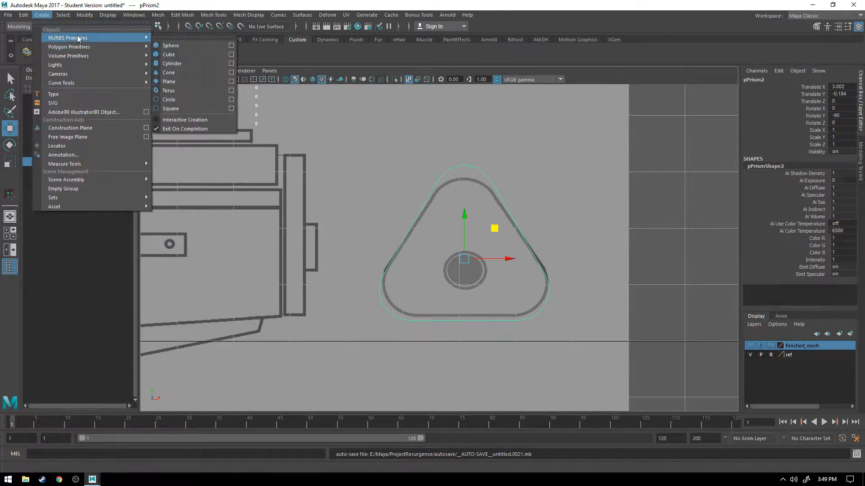
mouse_move(90, 47)
left_click(185, 72)
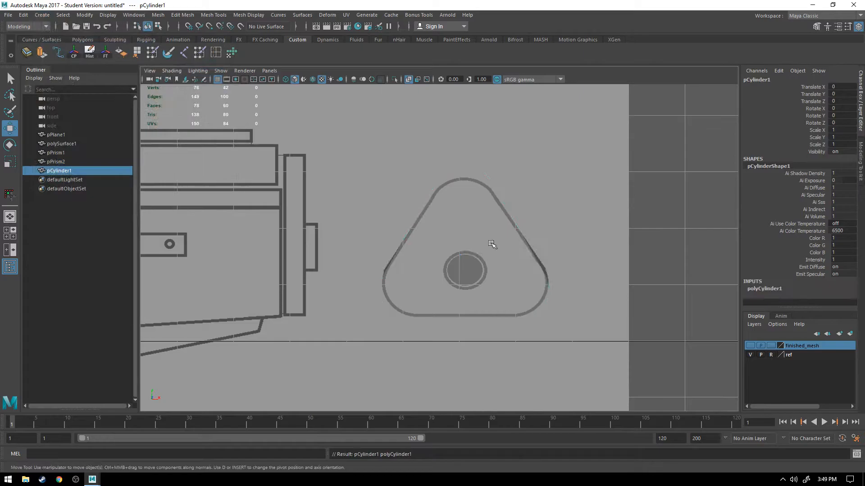
key("space")
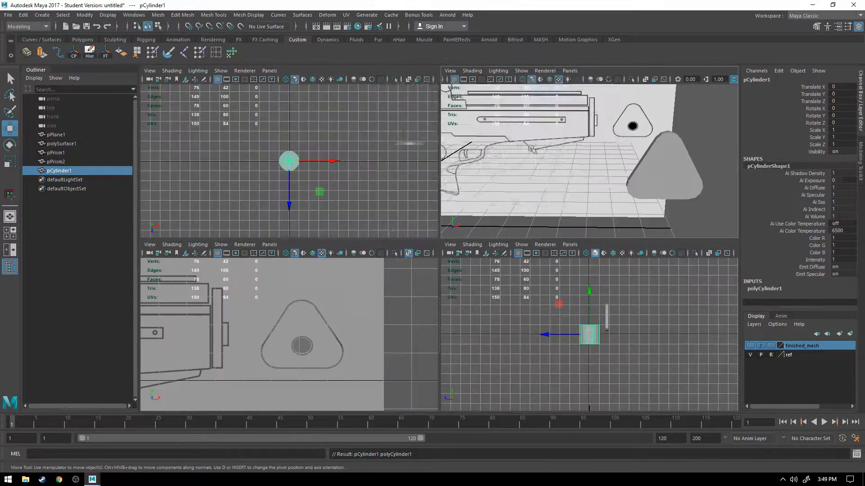
key("space")
left_click_drag(279, 280, 398, 298, "alt")
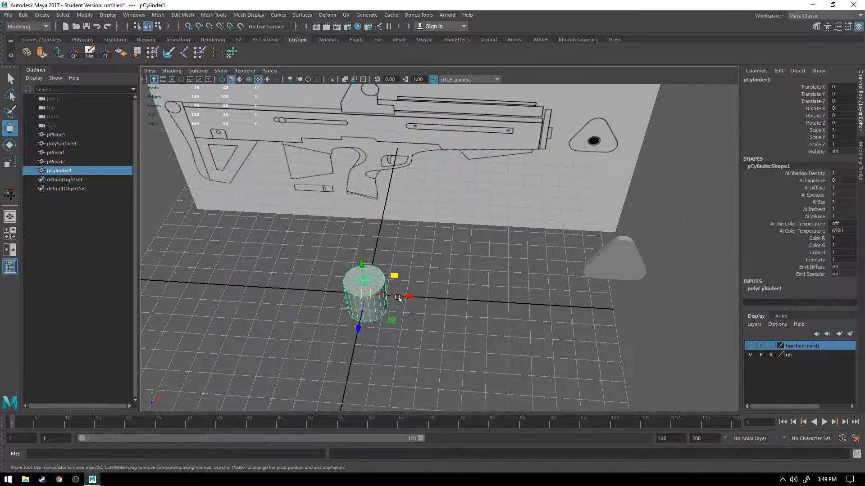
Step: Set the cylinder's Subdivisions Axis to 10
left_click(777, 288)
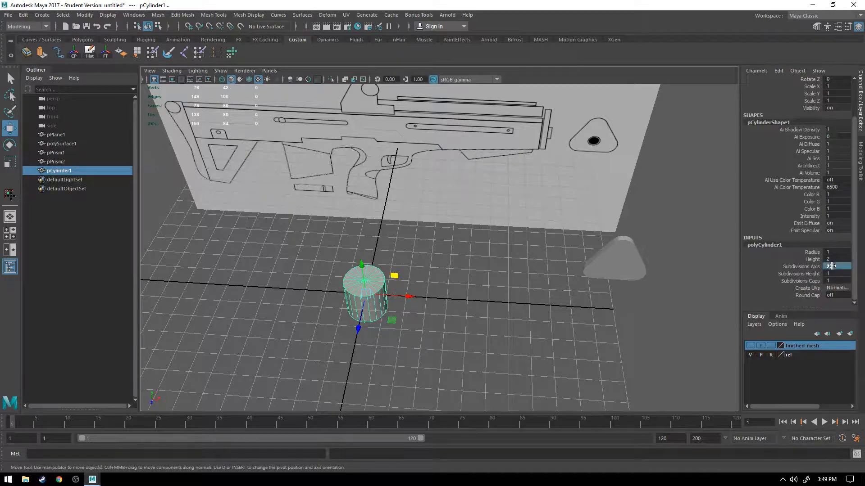
left_click(806, 268)
left_click(829, 267)
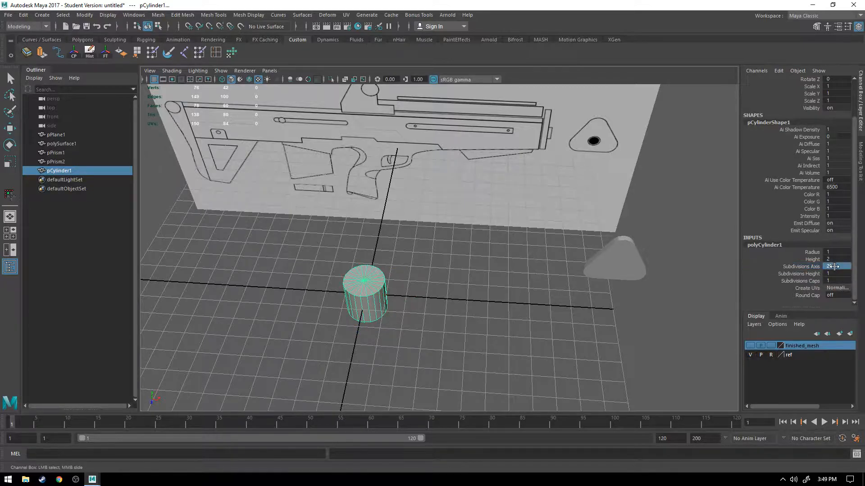
type("4")
key("Return")
left_click_drag(823, 266, 827, 267, "ctrl")
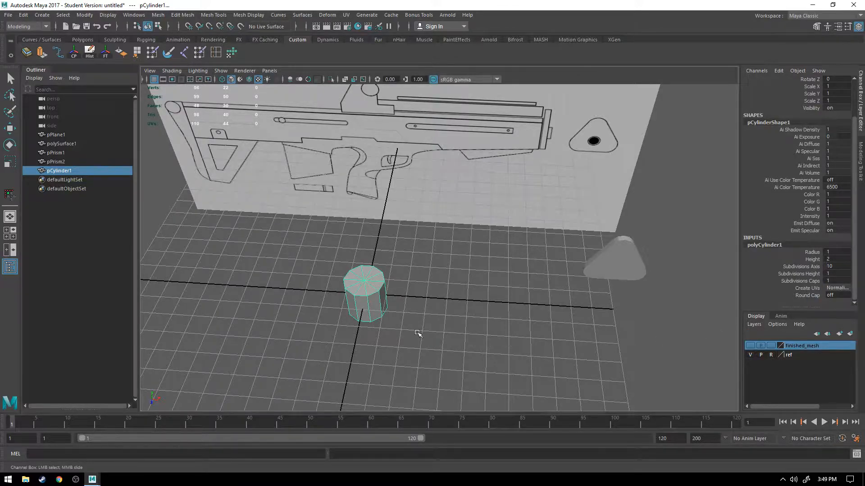
Step: Rotate the cylinder to 90 degrees about X
key("e")
left_click_drag(362, 310, 439, 304)
scroll(816, 192, "up", 3)
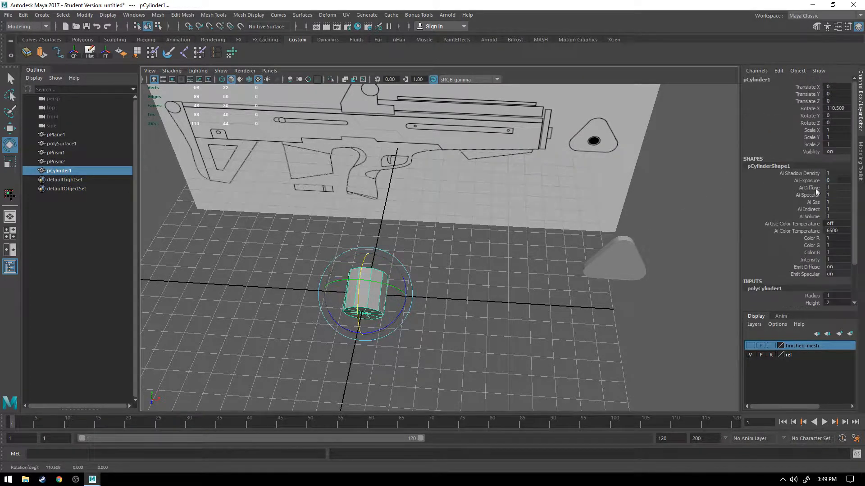
double_click(839, 109)
type("90")
key("Return")
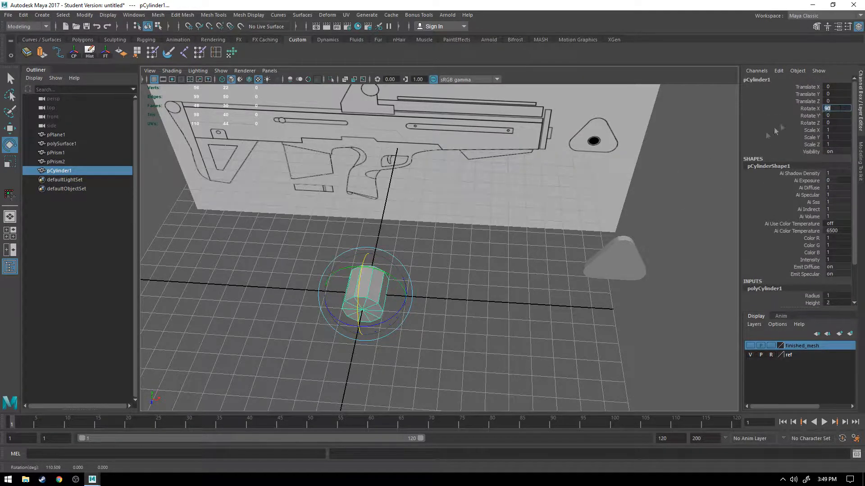
Step: Scale the cylinder uniformly to about 0.515 and move it to the triangular prism, at about X 12.19, Y 1.21, Z -1.52
key("w")
left_click_drag(391, 320, 630, 332)
key("f")
left_click_drag(557, 313, 592, 293, "alt")
left_click_drag(440, 205, 369, 259, "alt")
key("r")
key("w")
left_click_drag(439, 202, 462, 91)
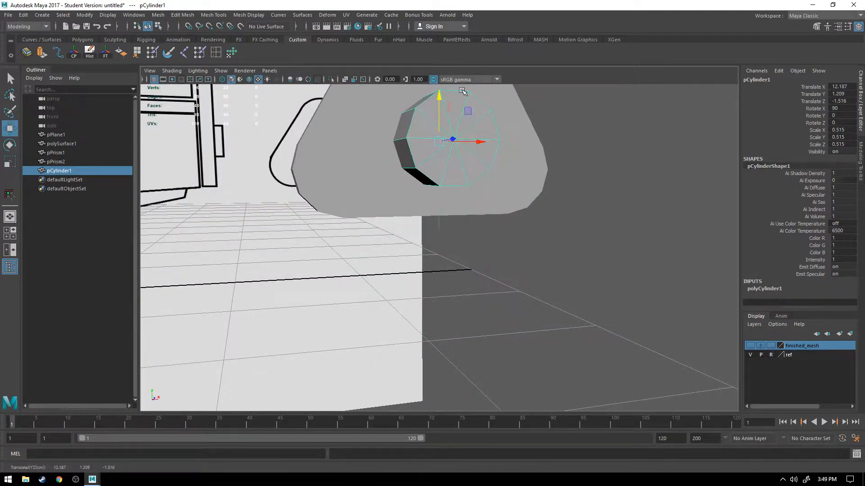
Step: Raise the cylinder to about Y 1.39 and shift it to about X 12.09, centring it horizontally on the reference circle
middle_click_drag(393, 164, 412, 258, "alt")
left_click_drag(412, 258, 470, 247, "alt")
left_click_drag(462, 193, 431, 207)
scroll(431, 207, "down", 4)
key("space")
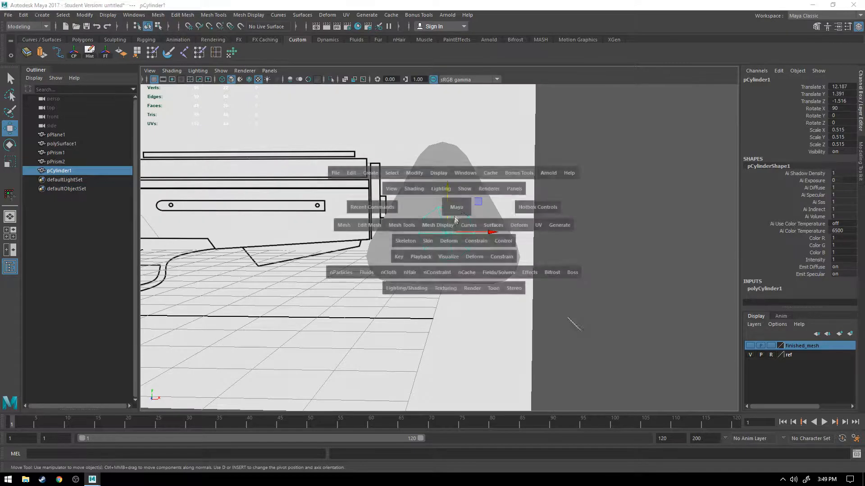
key("space")
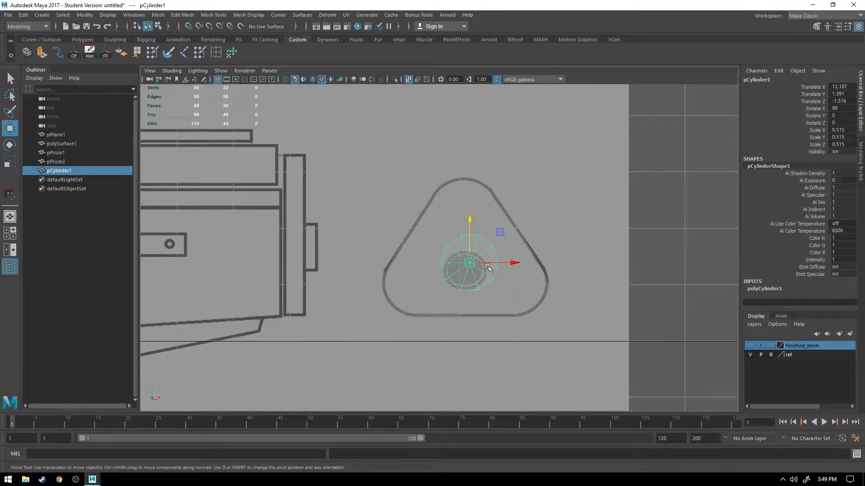
key("equal")
left_click_drag(554, 262, 548, 261)
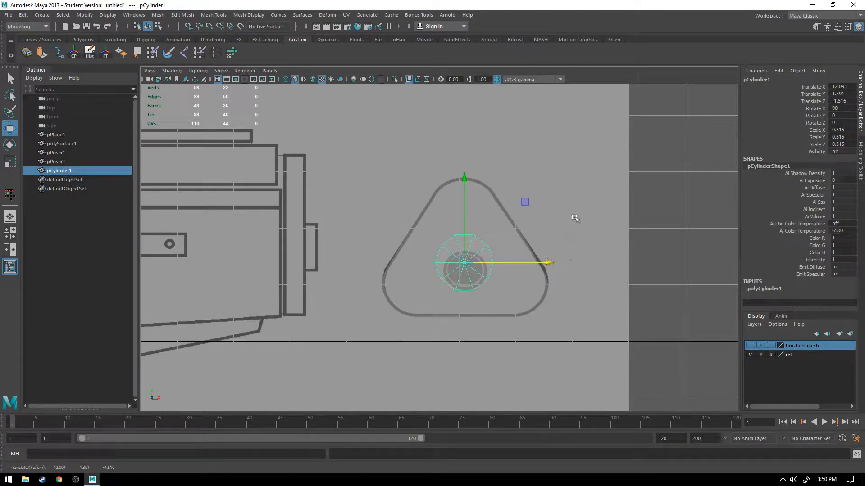
Step: Hide the ref layer and enlarge the move manipulator for aligning the cylinder with the prism
left_click(749, 355)
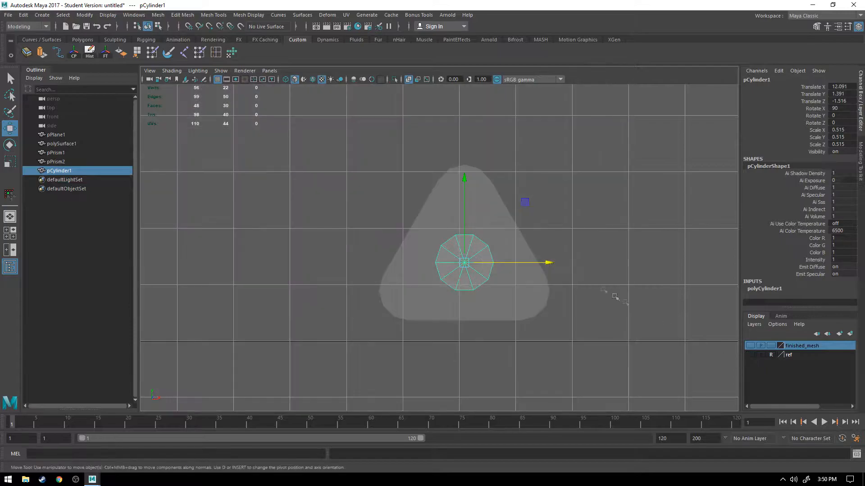
key("equal")
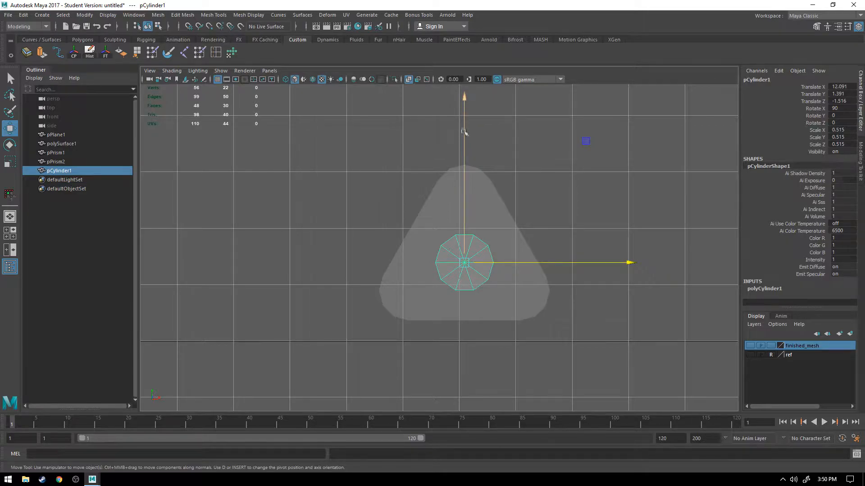
scroll(469, 252, "up", 4)
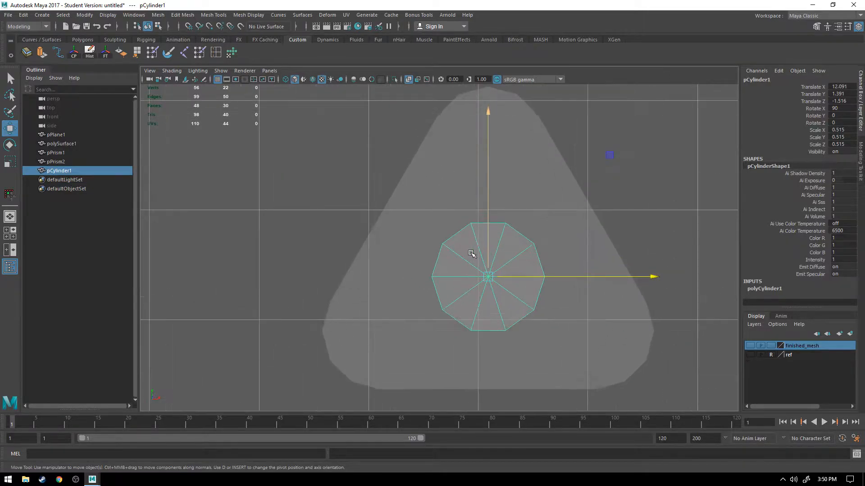
Step: Move the cylinder along Z to about -1.268 so it passes partway into the triangular prism
key("space")
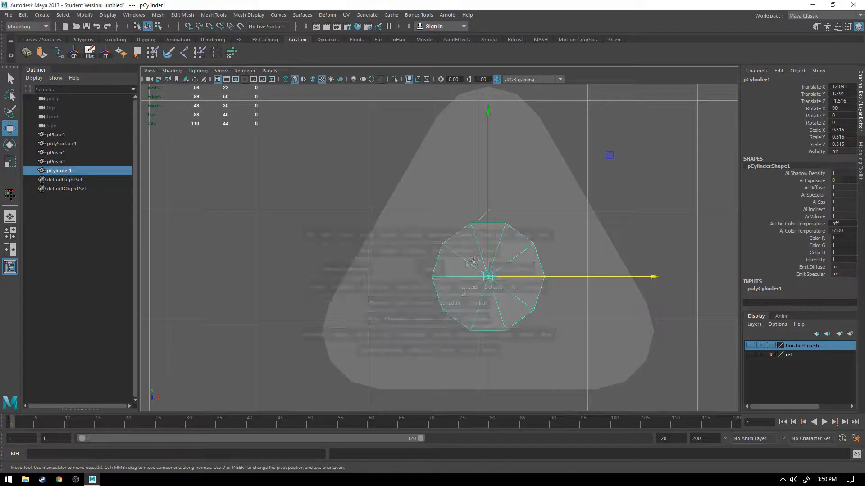
key("space")
left_click_drag(306, 210, 508, 237, "alt")
scroll(371, 257, "up", 4)
Step: Try a Boolean Difference with the cylinder selected before the prism, undo it and clear the selection
left_click(519, 211, "shift")
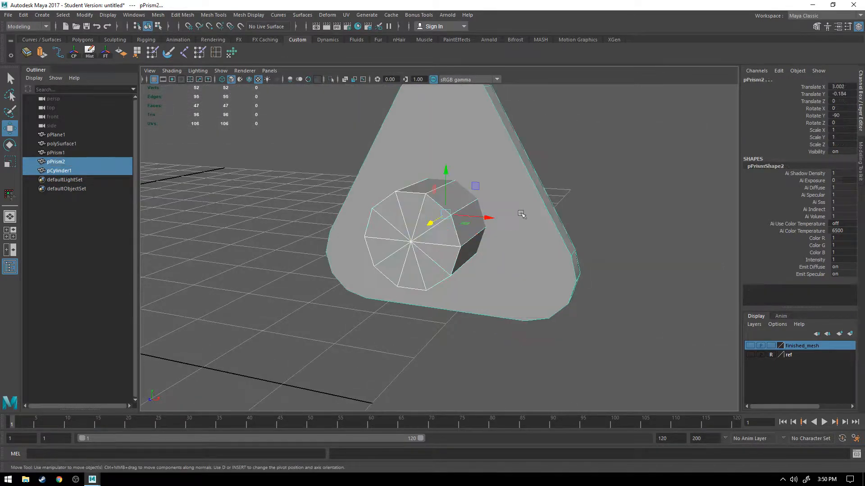
left_click(183, 14)
mouse_move(203, 38)
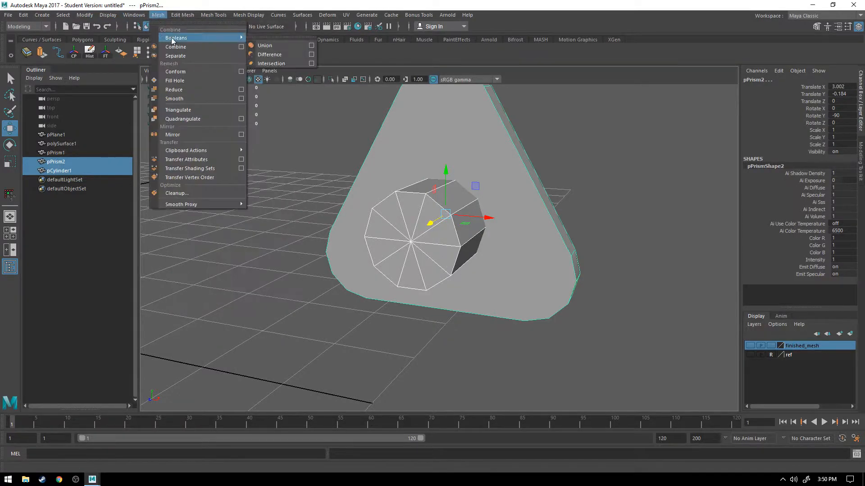
left_click(265, 47)
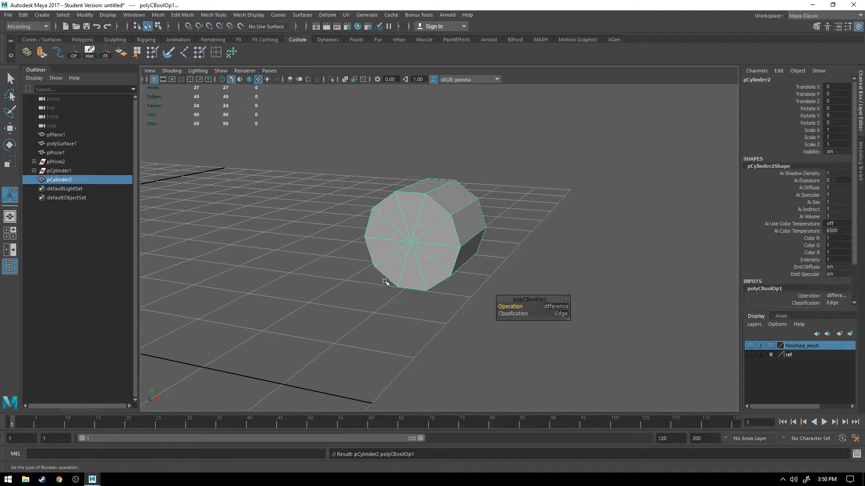
key("ctrl+z")
left_click(182, 15)
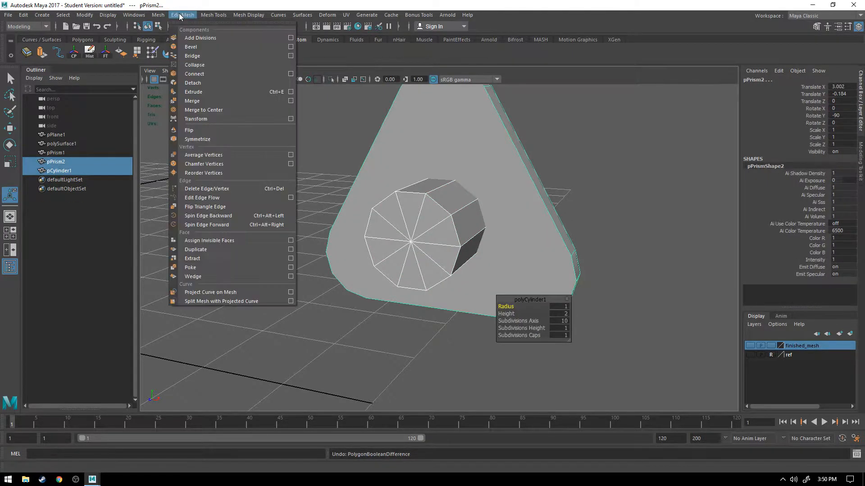
mouse_move(232, 39)
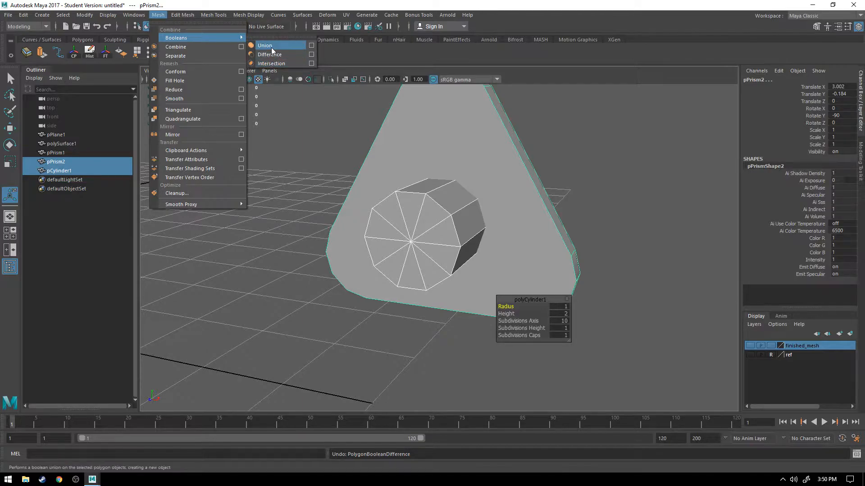
left_click_drag(567, 193, 547, 196, "alt")
left_click(593, 185)
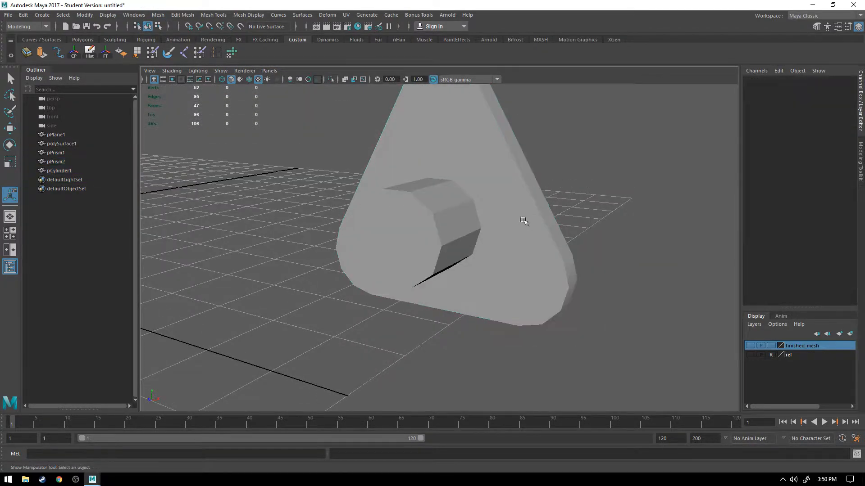
Step: Subtract the cylinder from the triangular prism with a Boolean Difference, selecting the prism first
left_click(524, 221)
left_click(424, 215, "shift")
left_click(183, 15)
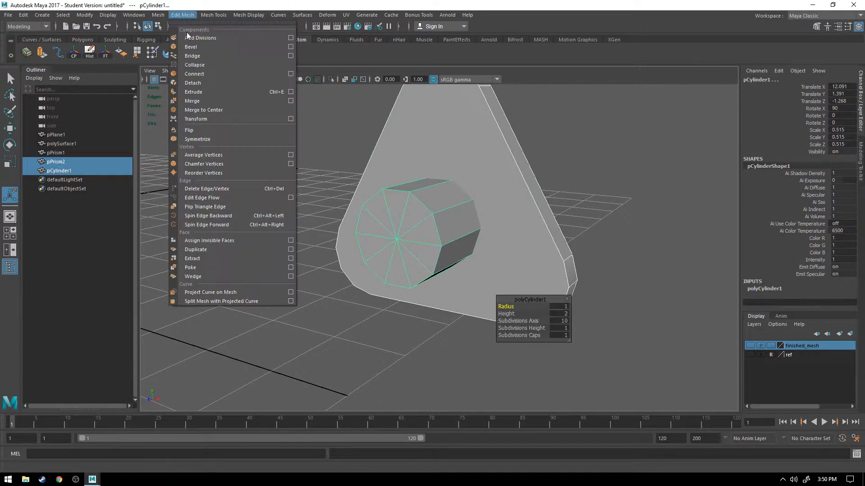
mouse_move(156, 17)
mouse_move(176, 38)
left_click(272, 54)
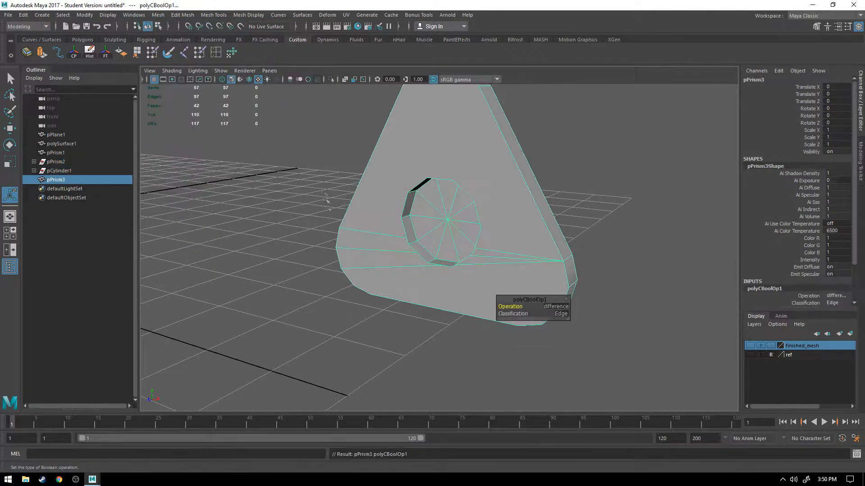
Step: Inspect the recess and the surrounding edges from several angles and undo the Boolean Difference
left_click_drag(315, 286, 456, 268, "alt")
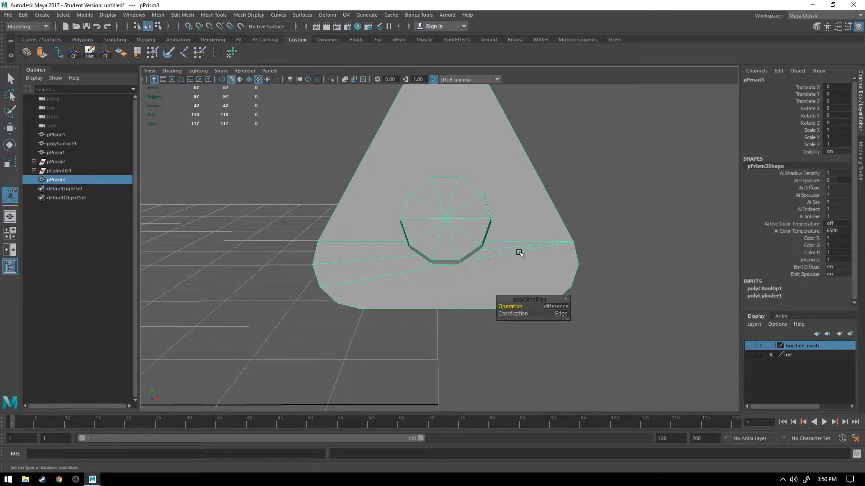
left_click_drag(515, 253, 522, 217, "alt")
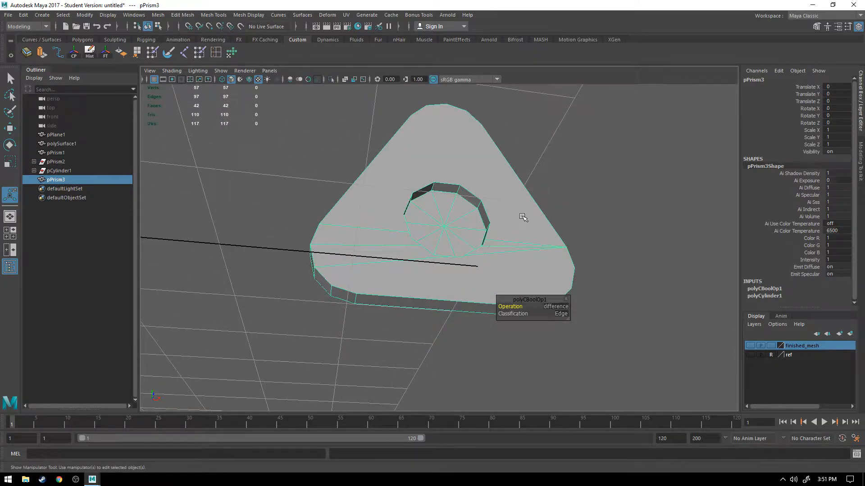
right_click_drag(458, 161, 455, 113)
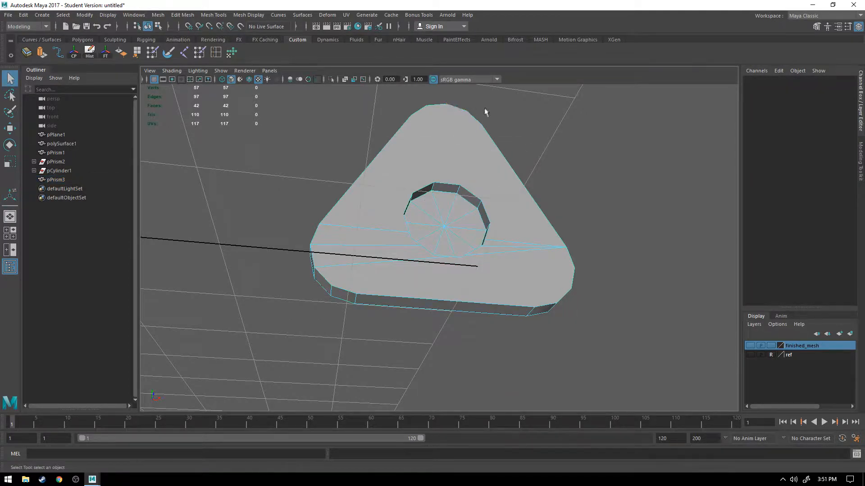
left_click_drag(485, 109, 469, 158, "alt")
key("ctrl+z")
key("ctrl+z")
key("ctrl+z")
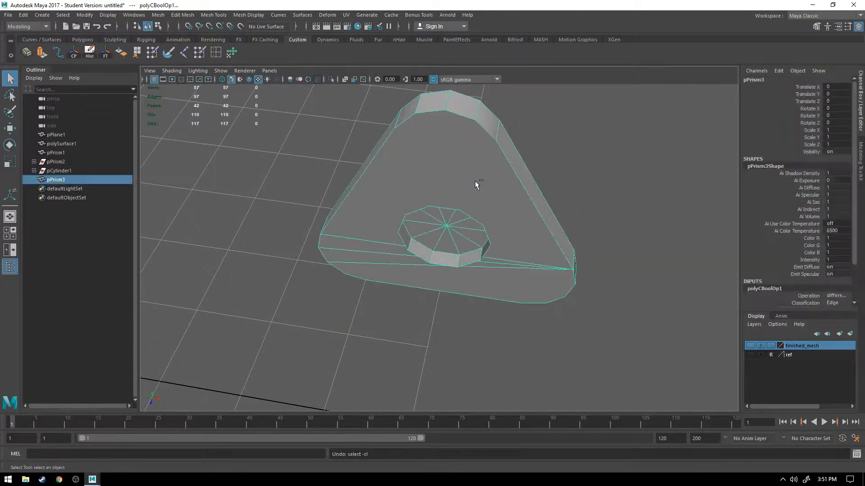
Step: Select all edges around the prism's cylinder-side face and check the selection count in the Modeling Toolkit
left_click(458, 113)
right_click_drag(445, 124, 444, 106)
left_click(492, 135)
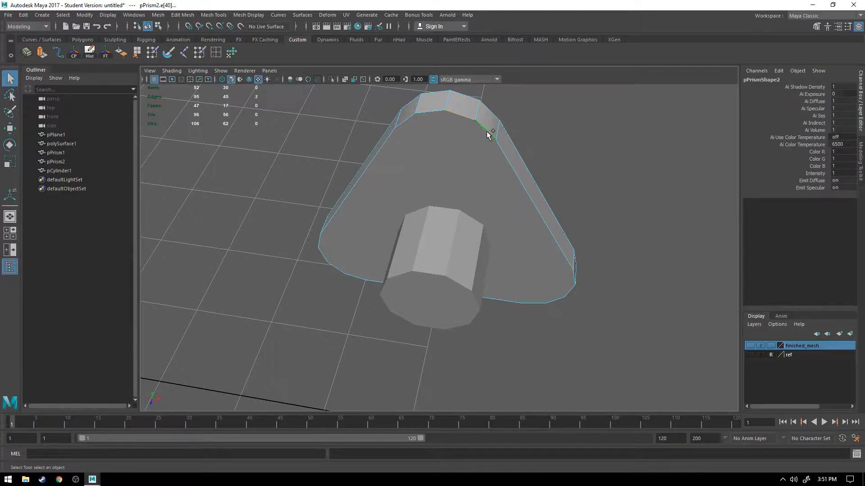
left_click_drag(590, 265, 500, 208, "alt")
scroll(421, 210, "down", 2)
left_click_drag(406, 136, 436, 330)
left_click_drag(451, 182, 477, 339)
left_click_drag(363, 274, 426, 264, "alt")
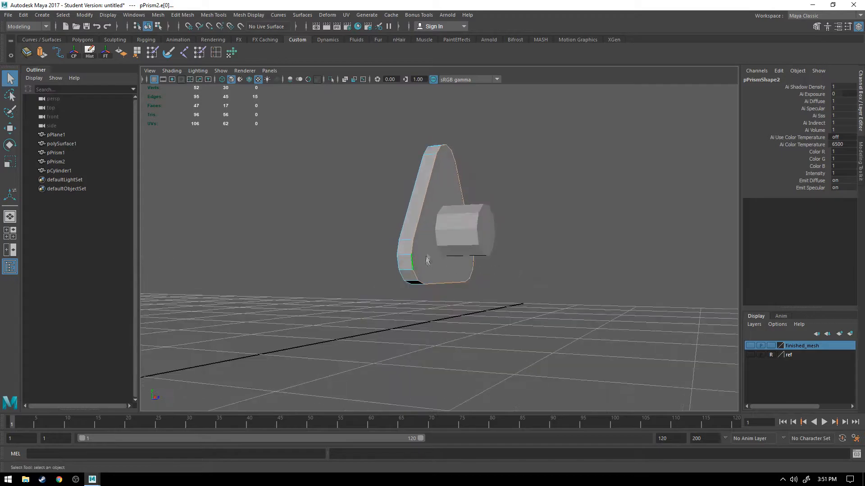
left_click(816, 27)
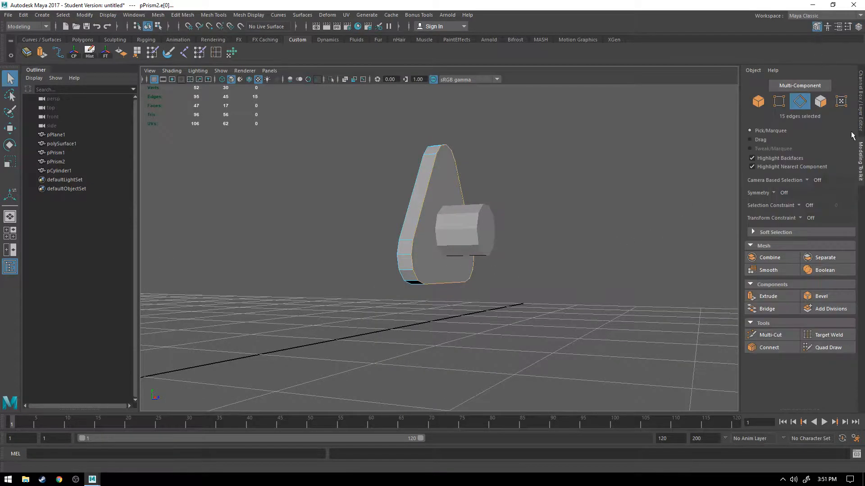
left_click_drag(543, 207, 414, 233, "alt")
scroll(451, 223, "up", 3)
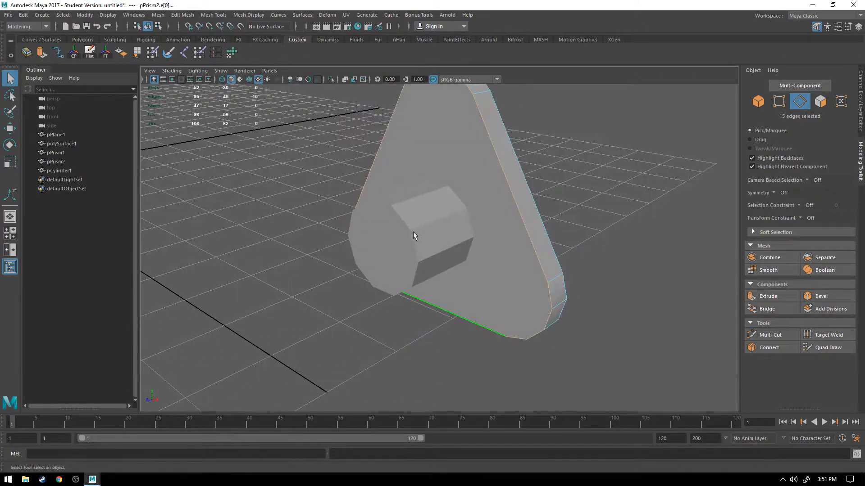
Step: Set the cylinder's axis subdivisions to 15
right_click_drag(415, 215, 461, 200)
left_click(292, 256)
left_click(397, 252)
right_click_drag(415, 218, 469, 207)
mouse_move(531, 222)
right_mouse_down()
mouse_move(525, 198)
mouse_move(518, 218)
right_mouse_up()
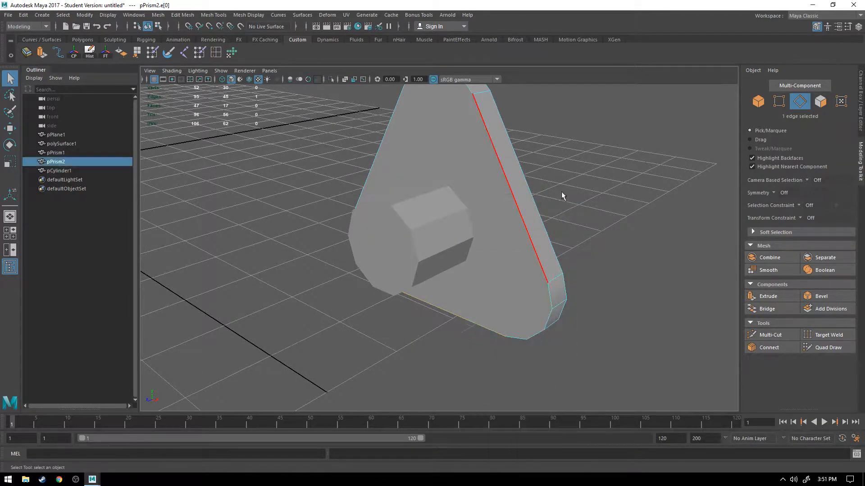
left_click(374, 280)
left_click_drag(374, 280, 386, 295, "alt")
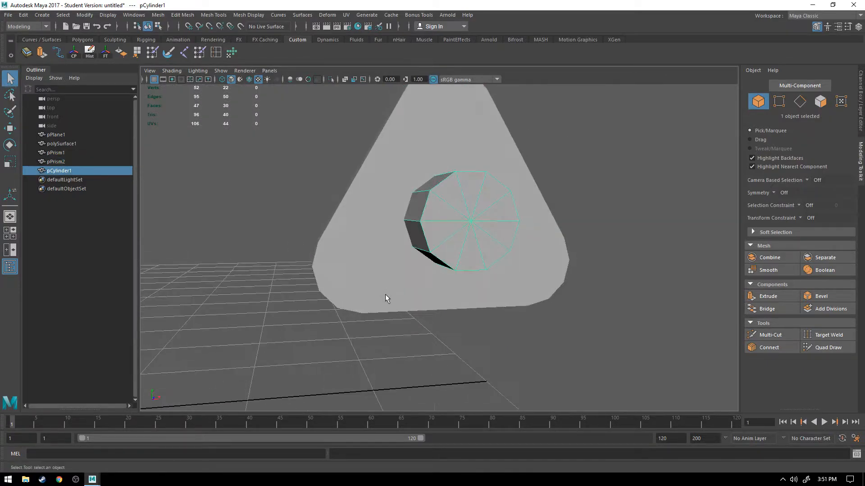
left_click(860, 123)
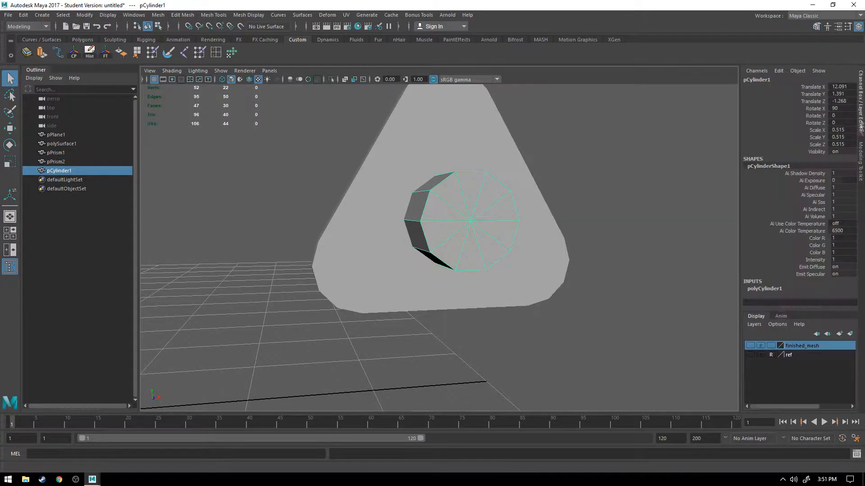
left_click(762, 289)
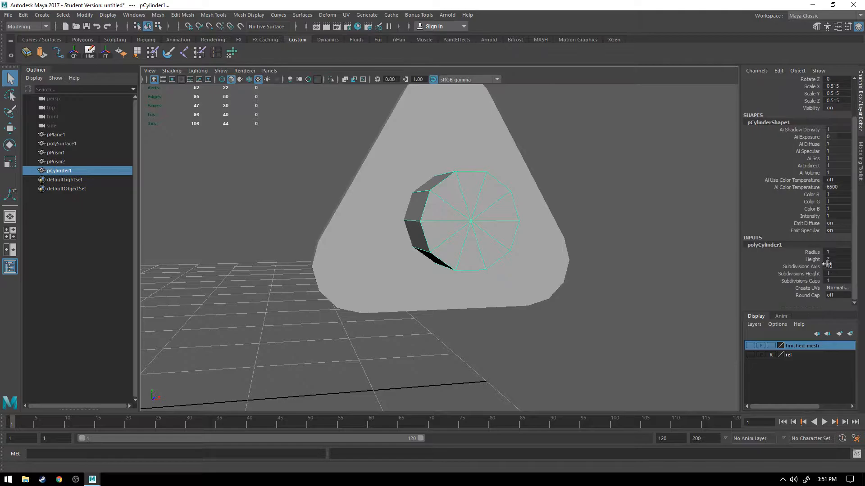
left_click_drag(826, 266, 829, 266, "ctrl")
left_click_drag(490, 153, 445, 150, "alt")
left_click_drag(445, 182, 486, 182, "alt")
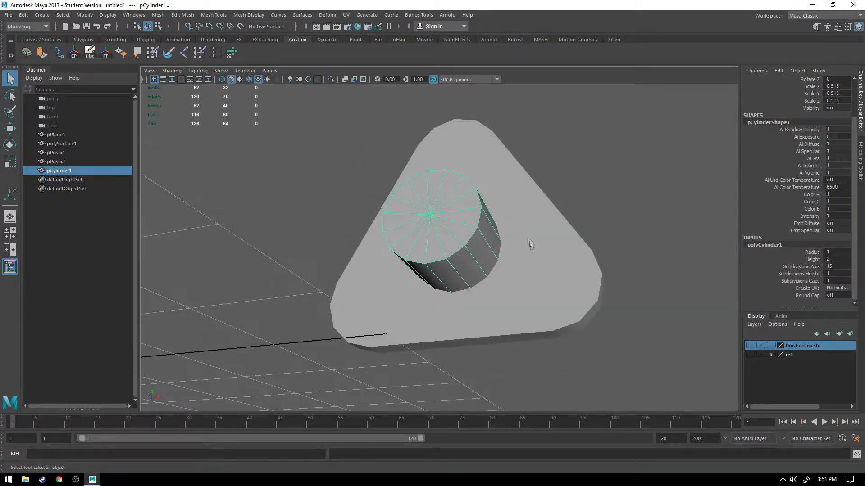
Step: Delete all the cap faces at both ends of the cylinder
left_click(521, 233)
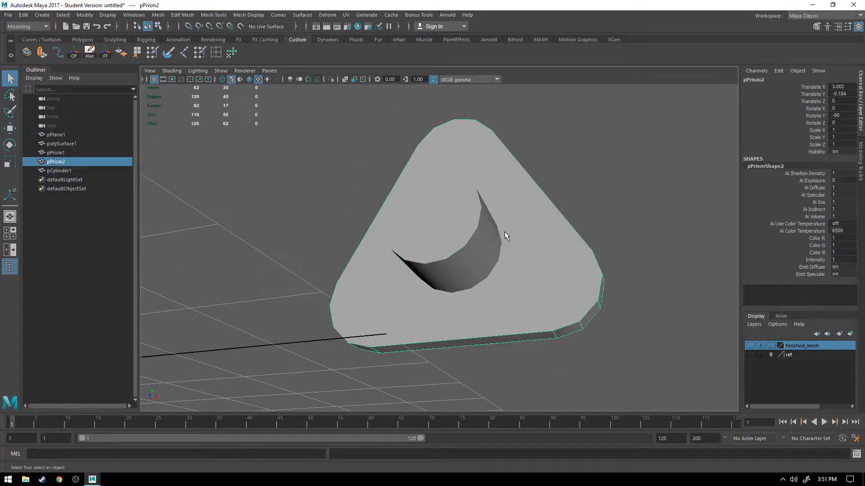
left_click(443, 222)
right_click_drag(444, 222, 443, 232)
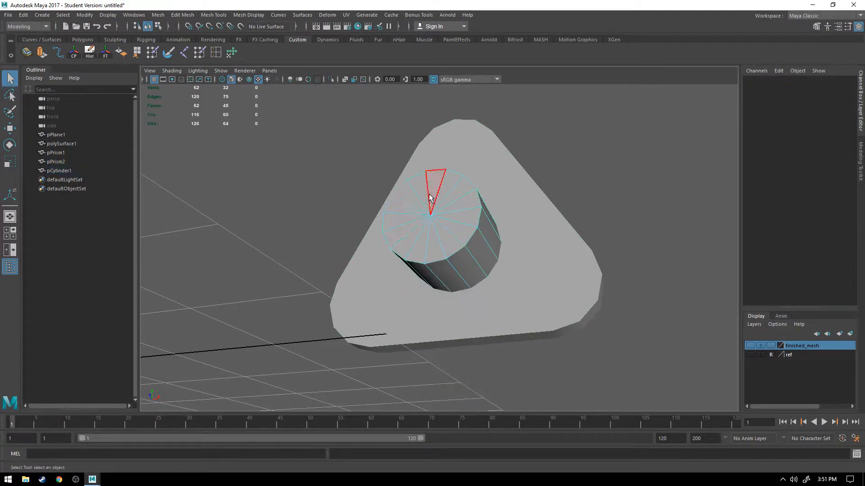
left_click(431, 189)
left_click(422, 200, "shift")
left_click_drag(422, 200, 474, 264, "alt")
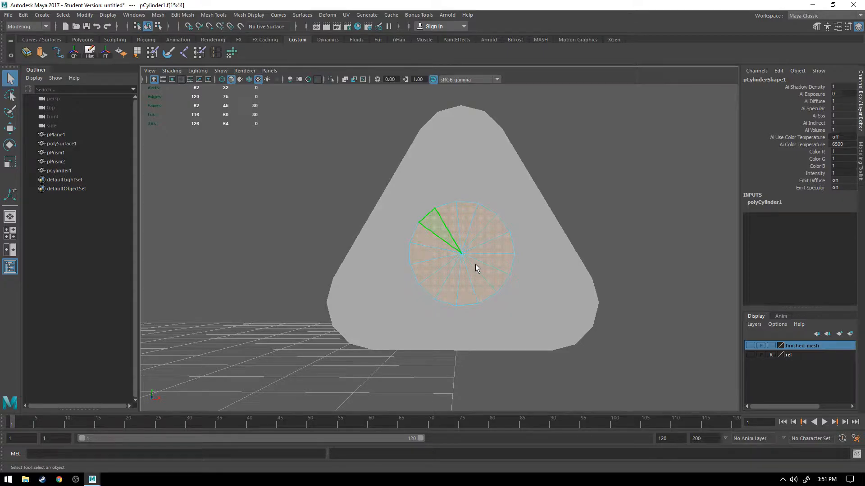
key("Delete")
Step: Delete the prism's large triangular face on the cylinder side
mouse_move(435, 234)
left_mouse_down("alt")
mouse_move(468, 238)
mouse_move(429, 245)
left_mouse_up("alt")
right_click_drag(462, 176, 504, 137)
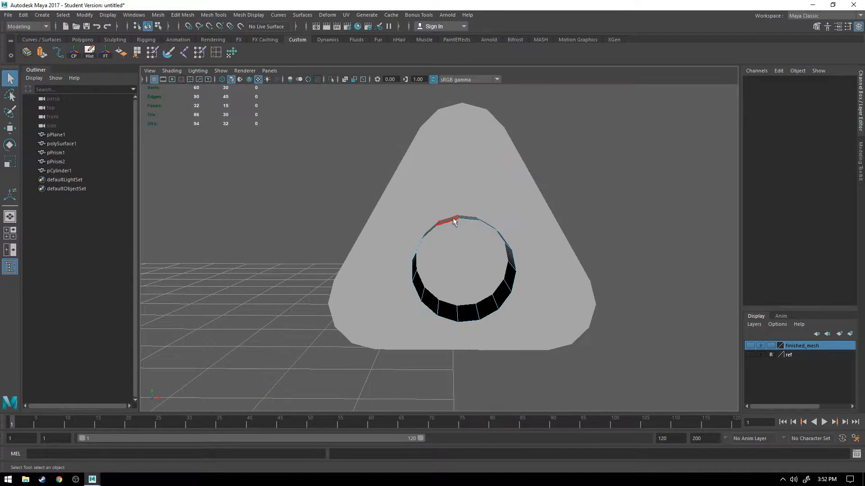
left_click_drag(453, 220, 465, 246, "alt")
right_click_drag(461, 256, 505, 223)
left_click(526, 223)
mouse_move(479, 175)
right_mouse_down()
mouse_move(475, 159)
mouse_move(473, 178)
right_mouse_up()
left_click(474, 172)
key("Delete")
Step: Move the cylinder's rim edge loop nearest the prism along Z until it is flush with the prism's open side
left_click_drag(474, 176, 452, 237, "alt")
left_click(452, 238)
right_click_drag(428, 214, 431, 252)
right_click_drag(419, 218, 440, 210)
left_click(501, 284)
right_click_drag(499, 286, 470, 258)
right_click_drag(469, 225, 471, 192)
double_click(436, 230)
left_click_drag(455, 285, 473, 280, "alt")
key("w")
key("space")
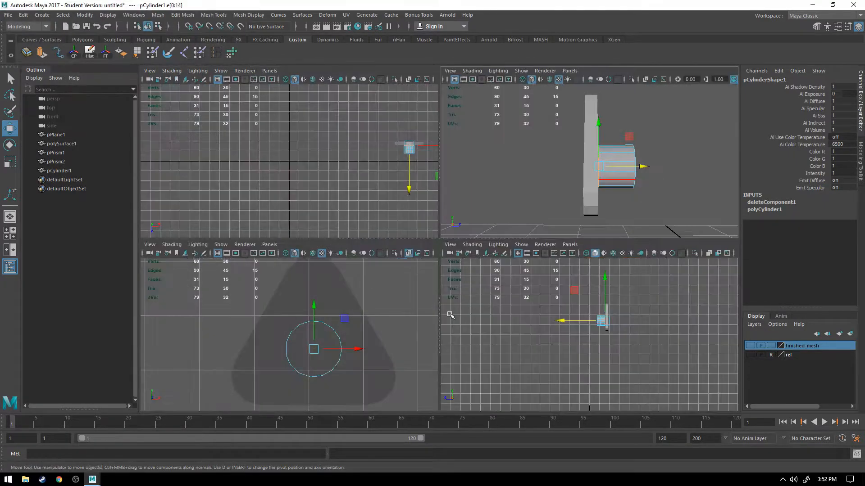
key("space")
key("f")
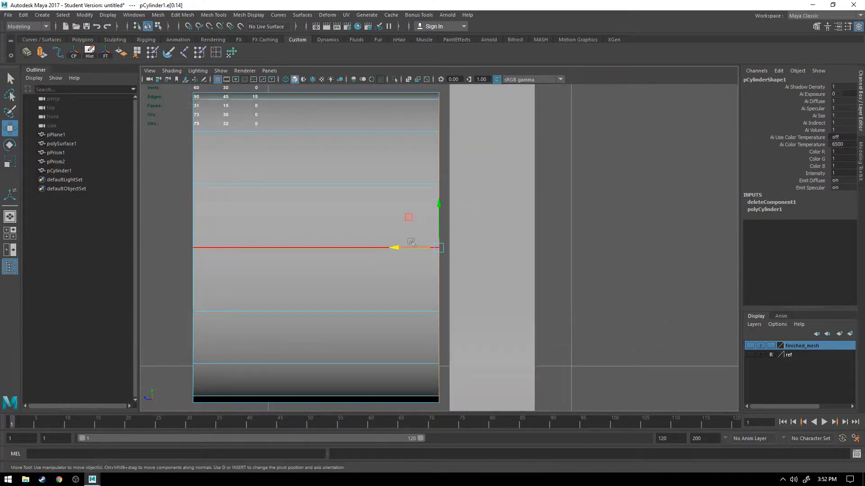
left_click_drag(397, 248, 406, 250)
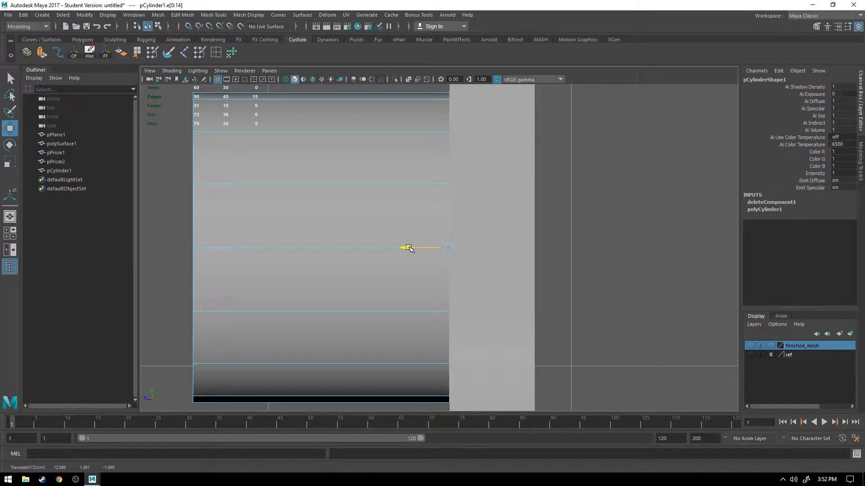
left_click_drag(409, 249, 409, 249)
Step: Rotate the whole open cylinder to about -5.831 degrees about Z
key("space")
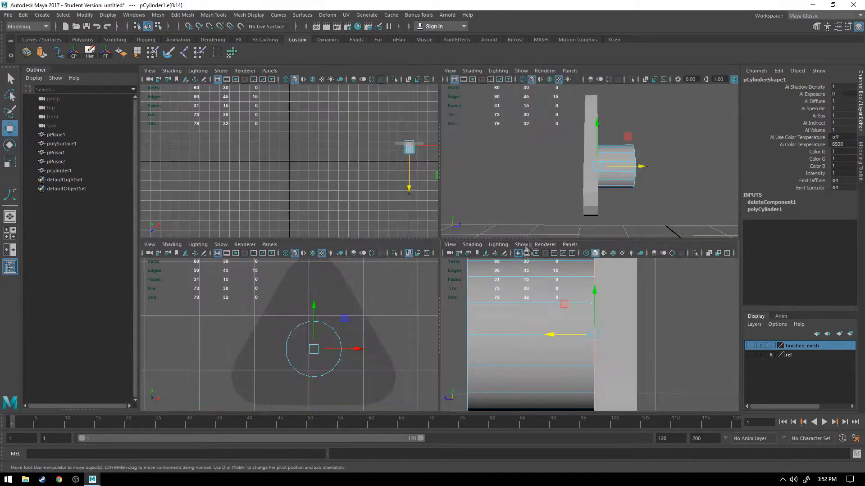
key("space")
left_click_drag(517, 177, 478, 235, "alt")
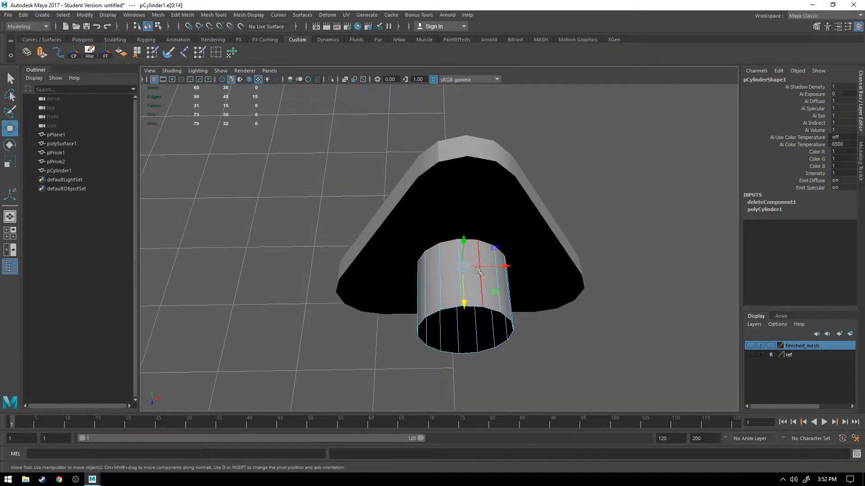
left_click(560, 368)
right_click_drag(460, 288, 501, 194)
key("e")
left_click_drag(476, 268, 479, 269)
left_click(584, 367)
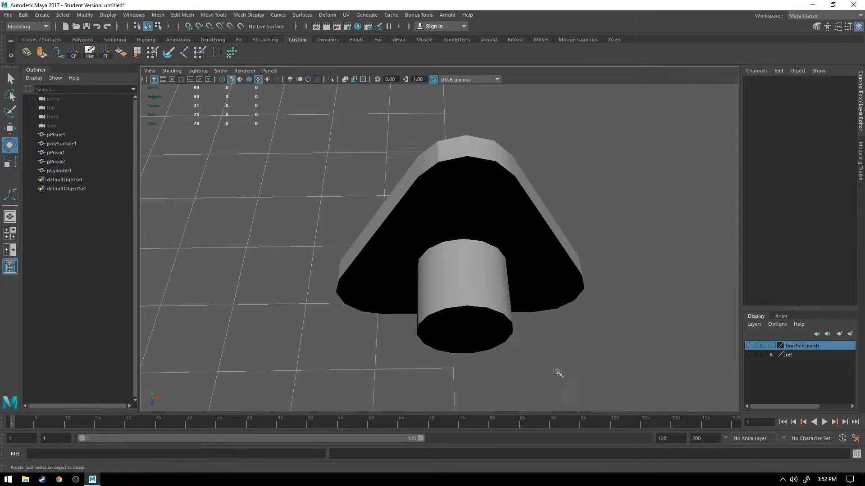
left_click_drag(561, 376, 530, 317, "alt")
mouse_move(479, 266)
left_mouse_down("alt")
mouse_move(471, 240)
mouse_move(473, 273)
left_mouse_up("alt")
left_click(473, 274)
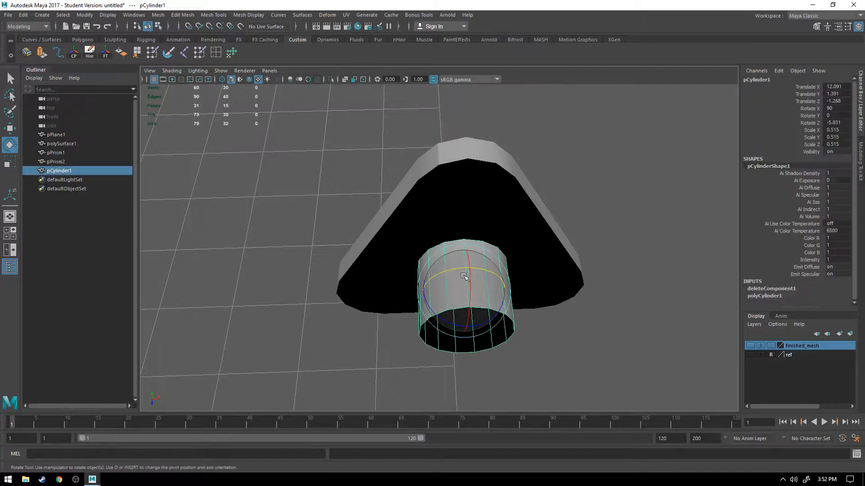
right_click_drag(468, 218, 474, 176)
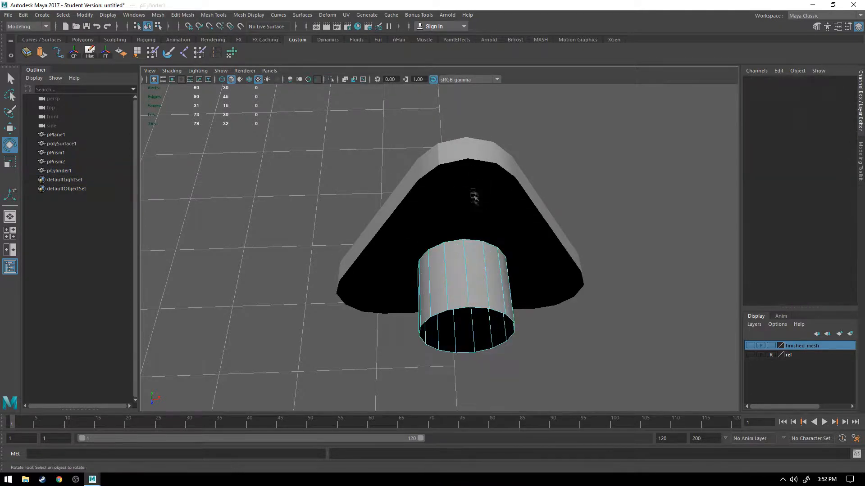
left_click(473, 242)
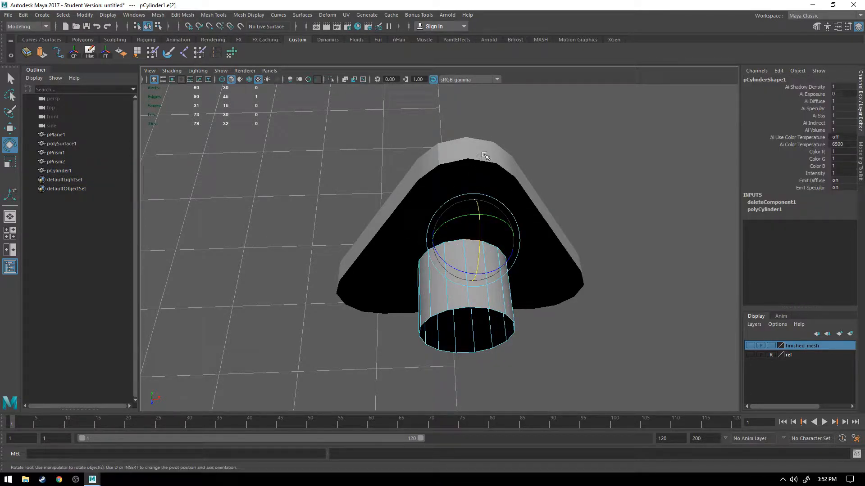
right_click_drag(416, 186, 416, 160)
left_click(384, 364)
right_click_drag(475, 217, 539, 192)
left_click(554, 347)
left_click(454, 218)
left_click_drag(455, 218, 409, 299, "alt")
left_click(462, 255)
Step: Select the triangular prism together with the open cylinder and combine them into one mesh
key("q")
right_click_drag(392, 218, 433, 206)
left_click(391, 365)
left_click(398, 273)
left_click(476, 233, "shift")
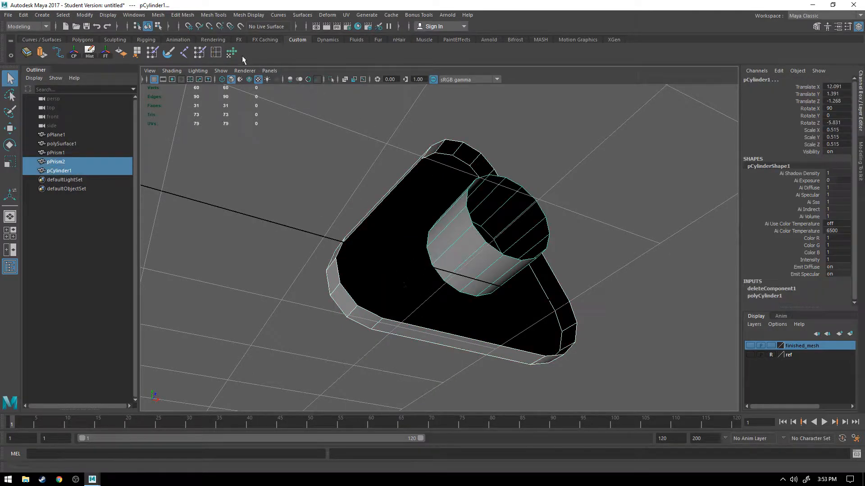
left_click(158, 15)
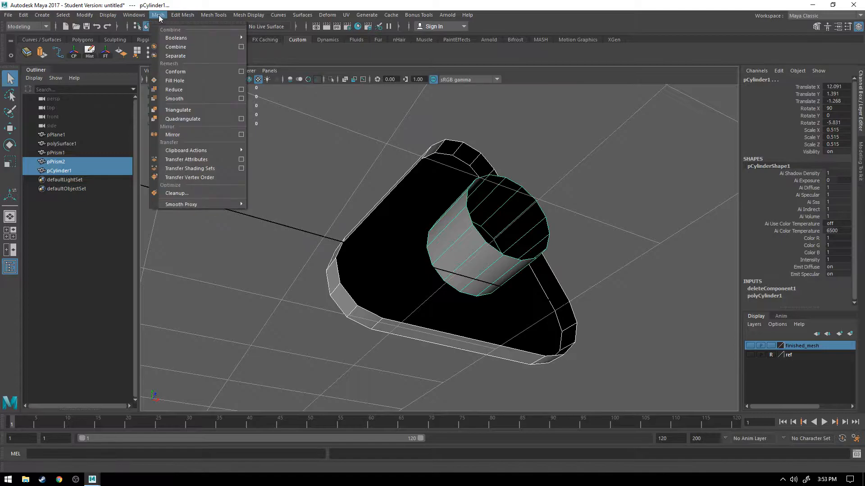
left_click(174, 46)
Step: Bridge the prism's open outline edge just left of the apex to the matching top edge of the cylinder rim
left_click(583, 191)
left_click_drag(582, 190, 463, 182, "alt")
left_click(465, 253)
left_click(399, 210)
left_click(429, 216)
right_click_drag(460, 131, 460, 105)
left_click(467, 124)
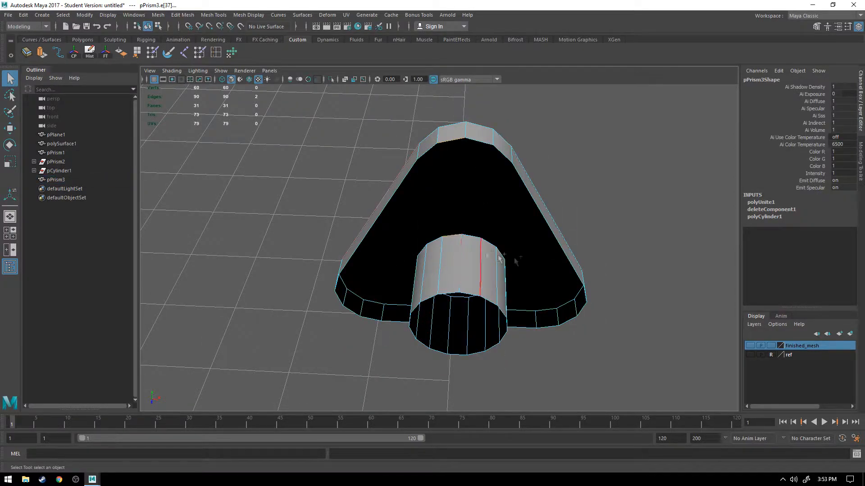
left_click(817, 27)
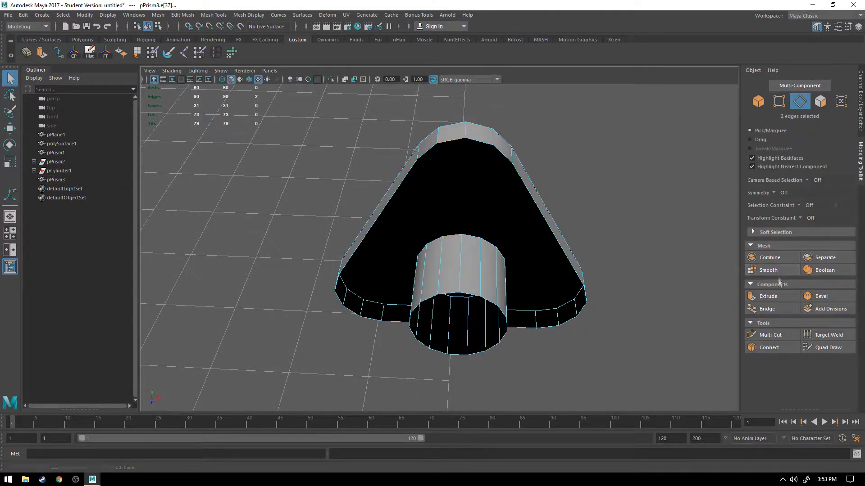
left_click(777, 309)
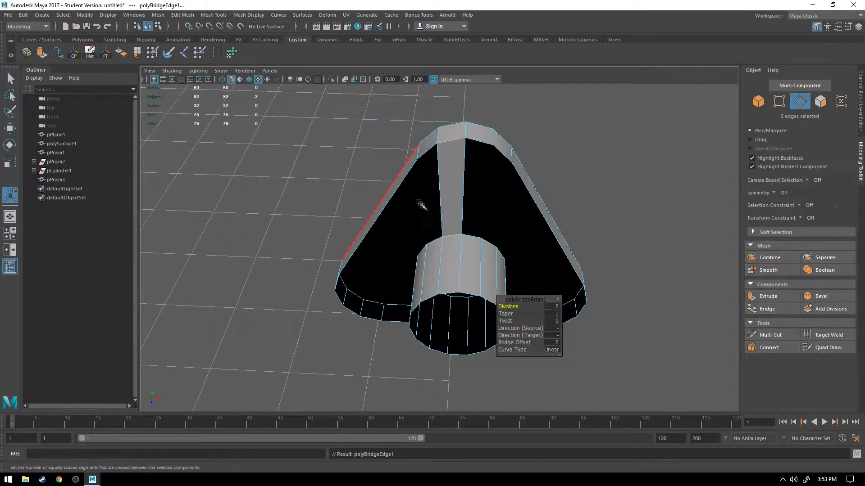
Step: Bridge the remaining short edge left of the apex and the long left side to the next two cylinder rim edges
left_click(424, 154)
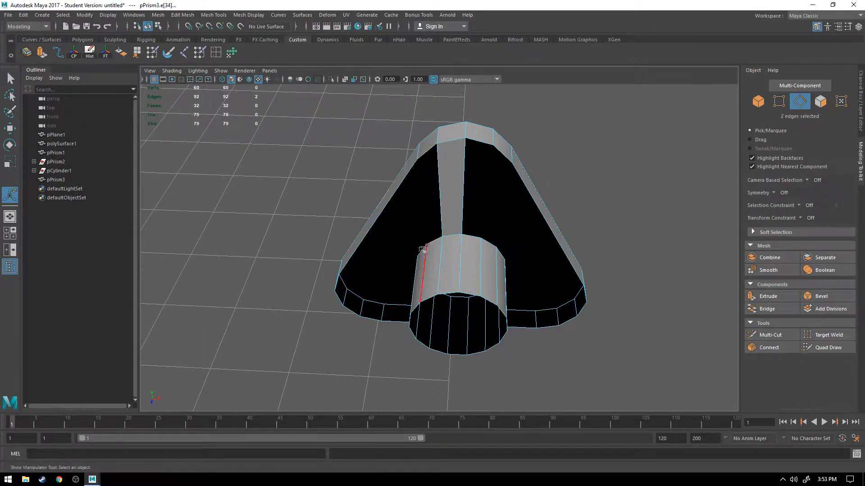
left_click(386, 207, "shift")
left_click_drag(383, 242, 435, 227, "alt")
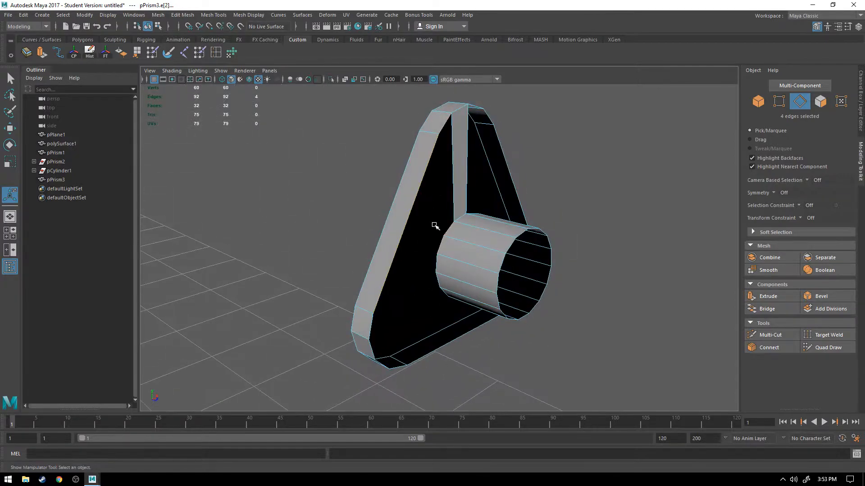
key("g")
Step: Bridge the next three short edges around the lower-left corner to the matching cylinder rim edges
left_click_drag(433, 279, 422, 237, "alt")
left_click(433, 247)
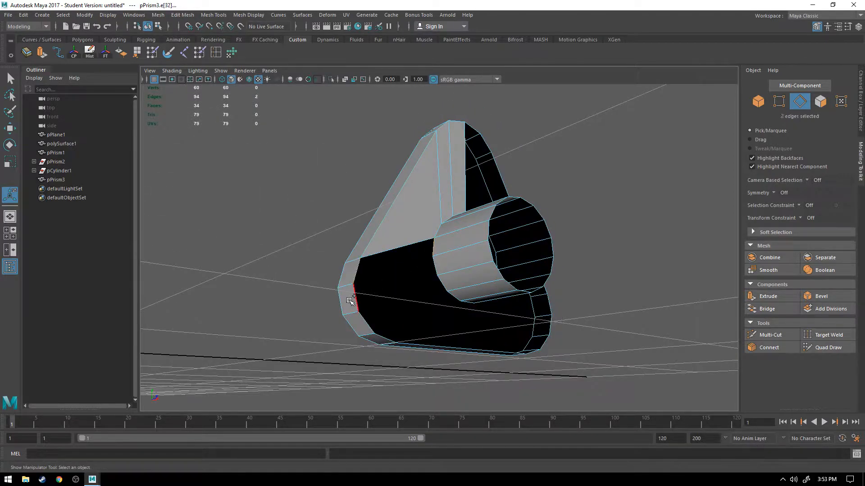
left_click(444, 282, "shift")
key("g")
Step: Bridge the last short edge of the lower-left corner and the long bottom side to the next two cylinder rim edges
left_click_drag(457, 331, 439, 286, "alt")
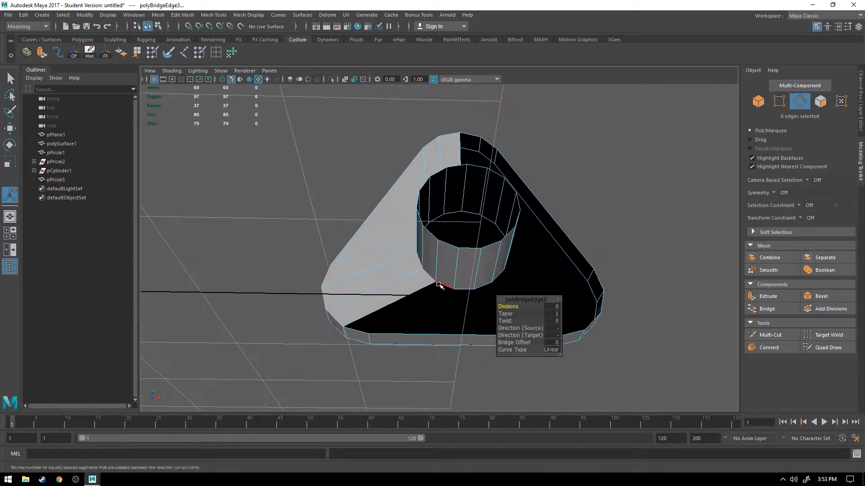
left_click(439, 284)
left_click(356, 331, "shift")
left_click(405, 335, "shift")
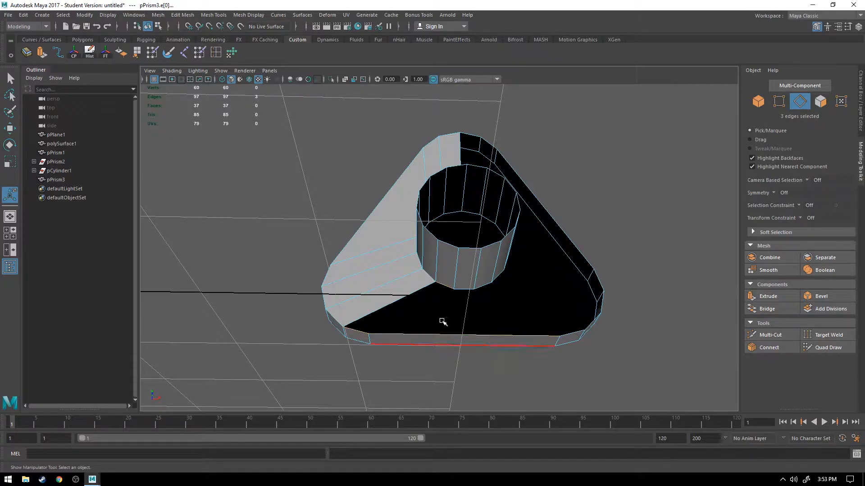
left_click(468, 290, "shift")
key("g")
Step: Bridge three short edges around the lower-right corner to the matching cylinder rim edges
left_click_drag(495, 299, 404, 295, "alt")
left_click(403, 295)
left_click(431, 268, "shift")
left_click(517, 310, "shift")
left_click_drag(517, 309, 494, 301, "alt")
left_click(494, 301, "shift")
key("g")
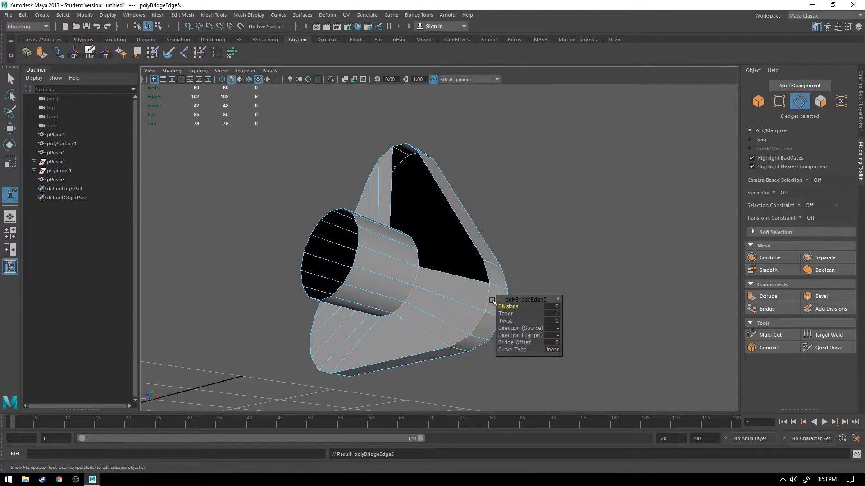
Step: Bridge the long right side and the remaining apex edges to the cylinder rim, closing the front face around the cylinder
left_click_drag(419, 253, 416, 272, "alt")
left_click(416, 272)
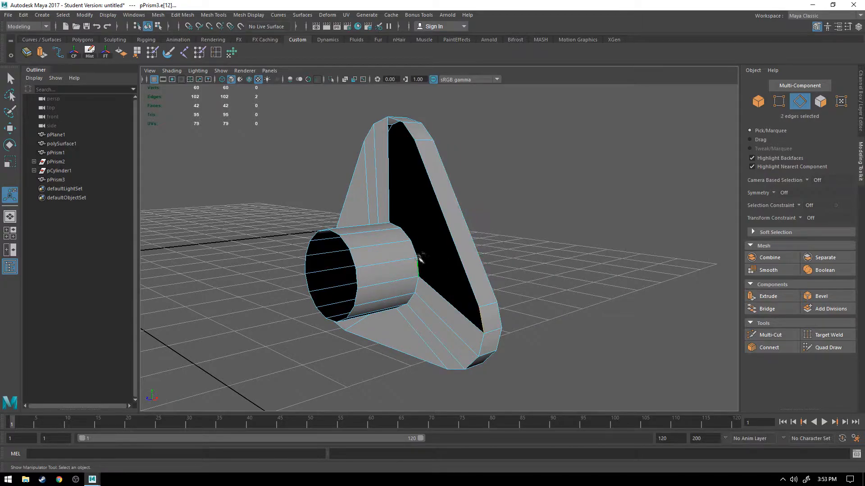
left_click(413, 248, "shift")
left_click(452, 250, "shift")
key("g")
left_click_drag(396, 234, 429, 258, "alt")
left_click(414, 250, "shift")
left_click(421, 154, "shift")
left_click(396, 245, "shift")
key("g")
Step: Extrude the 15-edge loop at the cylinder's outer end and scale it inward to form the barrel's wall thickness
left_click_drag(373, 324, 309, 282, "alt")
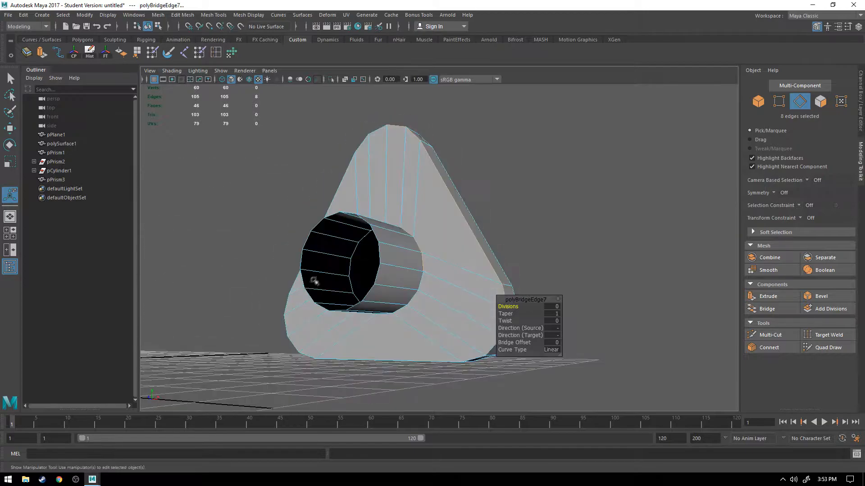
right_click_drag(319, 218, 318, 196)
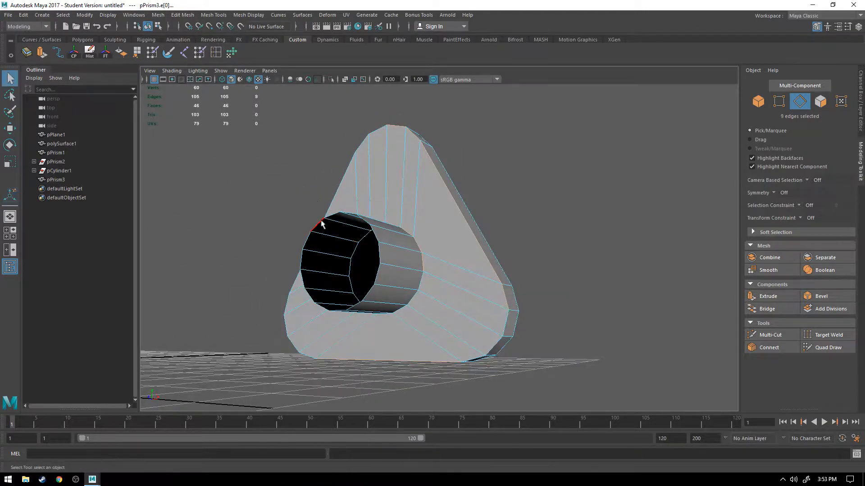
mouse_move(317, 230)
left_mouse_down("alt")
mouse_move(293, 247)
mouse_move(317, 246)
left_mouse_up("alt")
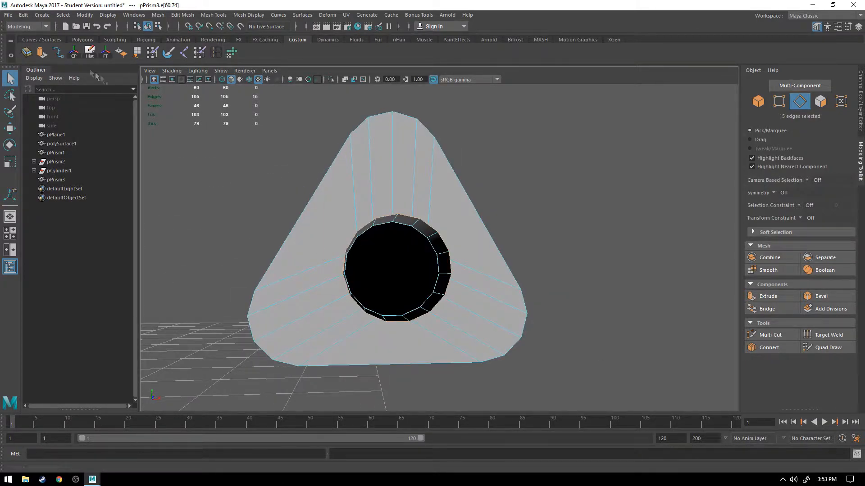
left_click(42, 55)
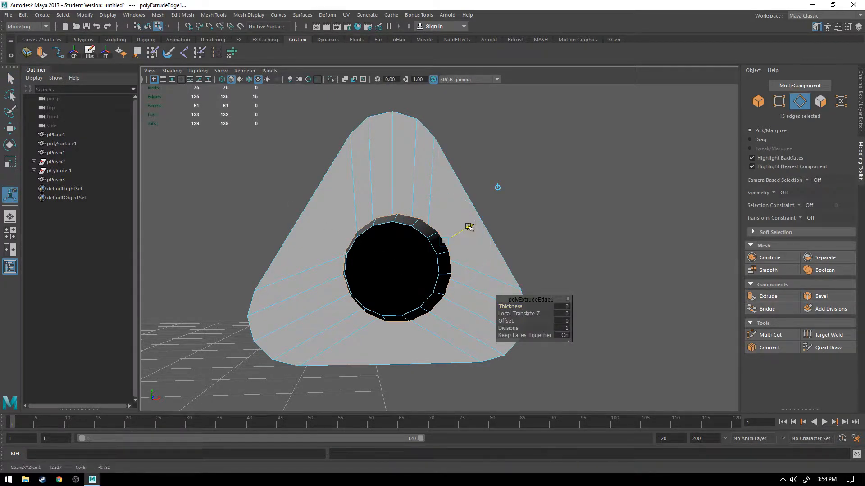
left_click_drag(465, 230, 452, 237)
left_click_drag(301, 243, 366, 239, "alt")
Step: Extrude the inner rim loop back into the cylinder to form the barrel hole, and return to object mode
key("g")
left_click_drag(548, 241, 370, 286)
left_click_drag(282, 286, 428, 253, "alt")
left_click_drag(428, 253, 421, 278, "alt")
right_click_drag(458, 218, 524, 189)
left_click(501, 268)
left_click_drag(501, 269, 411, 283, "alt")
left_click(409, 272)
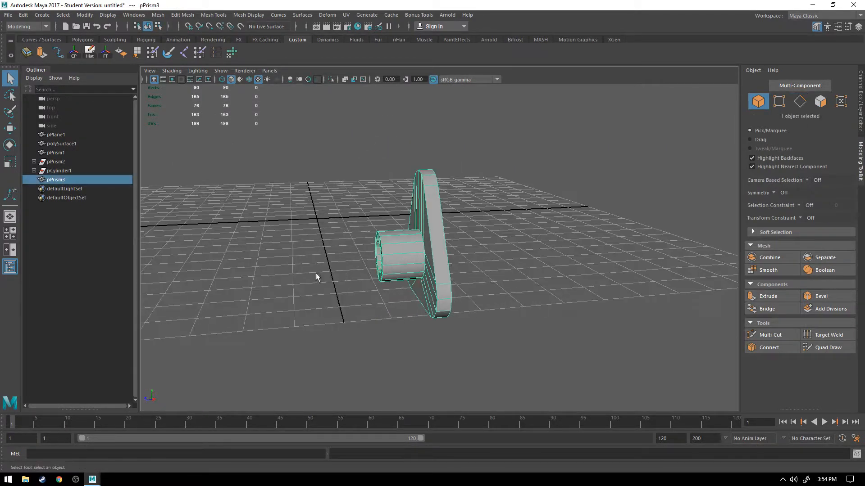
left_click_drag(318, 276, 474, 362, "alt")
left_click(475, 361)
left_click_drag(415, 335, 556, 270, "alt")
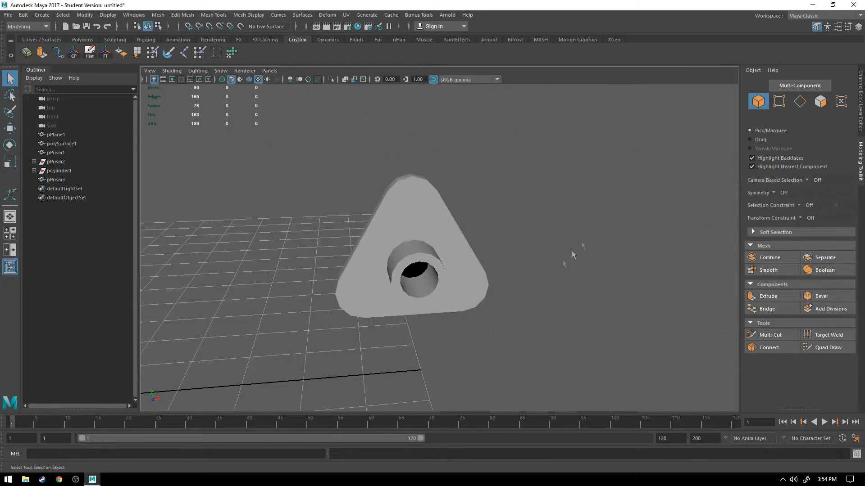
Step: Select the triangular end piece and turn on the visibility of the finished_mesh layer
left_click(858, 115)
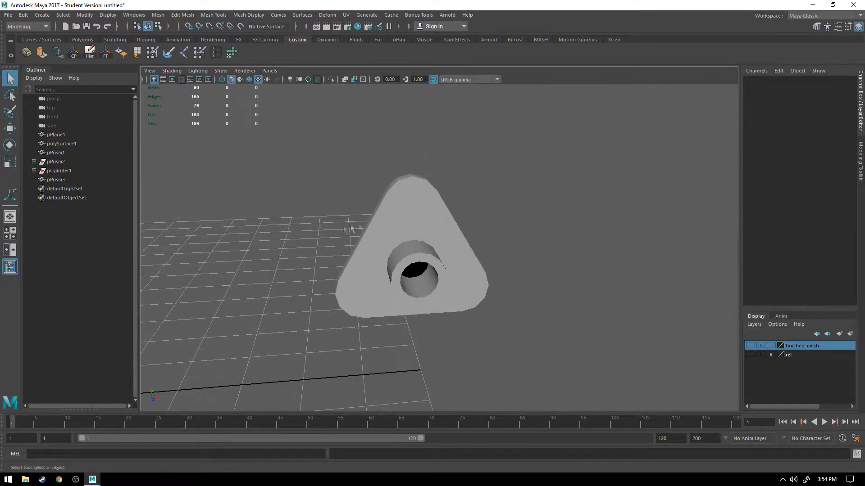
left_click(382, 243)
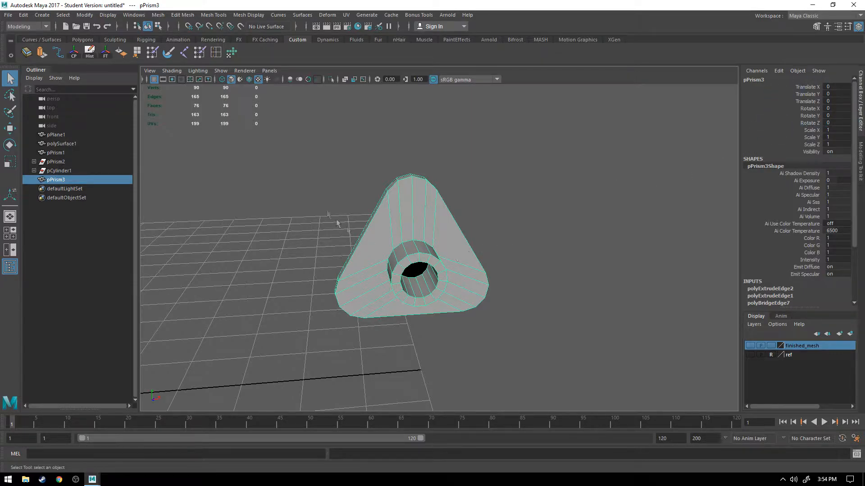
left_click(750, 345)
Step: Rotate the triangular end piece to 90 degrees about Y
left_click_drag(608, 356, 533, 275, "alt")
key("e")
left_click_drag(447, 277, 464, 270)
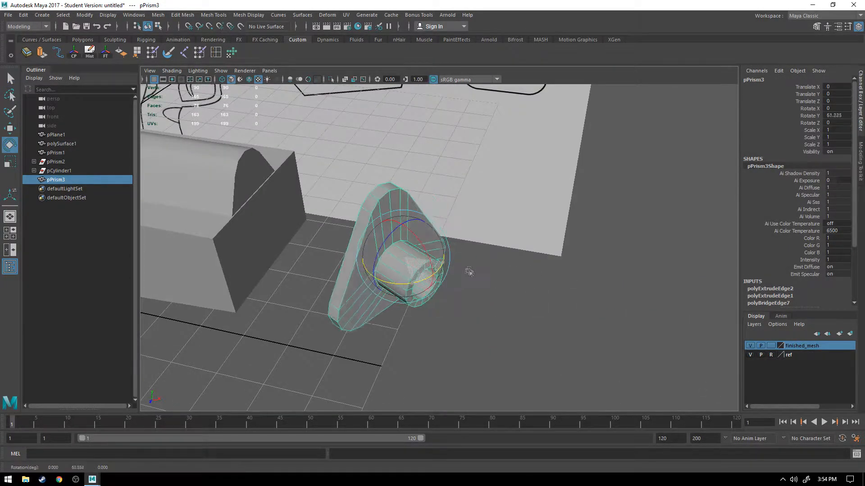
left_click(837, 115)
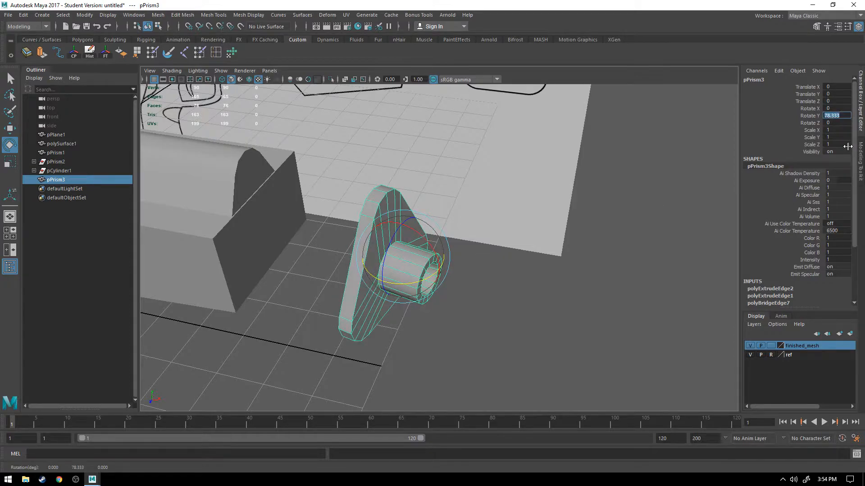
type("90")
key("Return")
Step: Move the end piece along X to about -2.6, over the front end plate in the side reference drawing
left_click_drag(207, 273, 271, 243, "alt")
key("space")
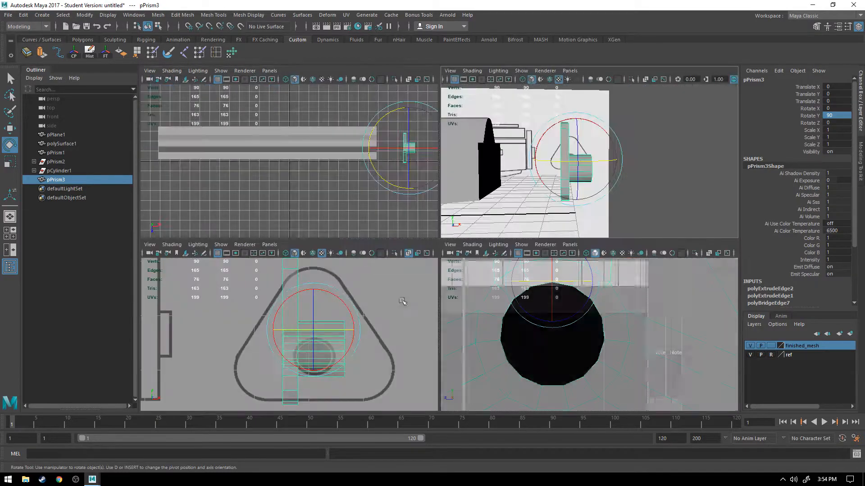
key("space")
scroll(485, 246, "down", 5)
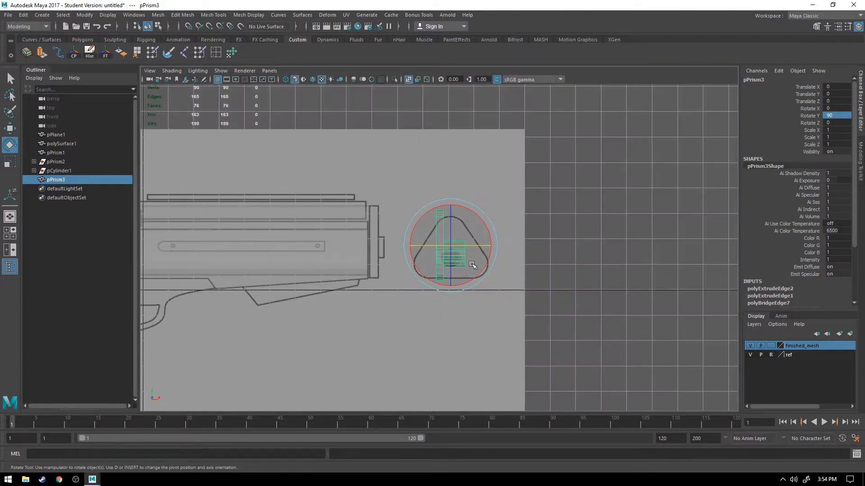
key("w")
left_click_drag(485, 247, 433, 247)
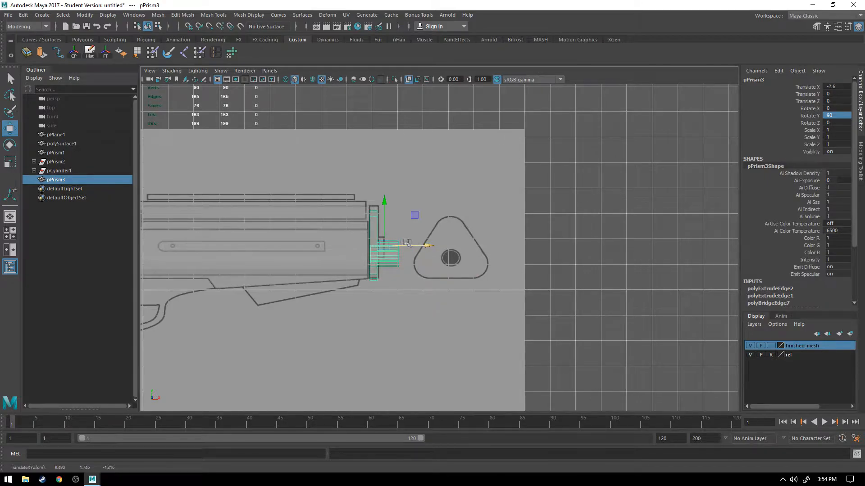
Step: Move the end piece to about 0.189 in Y and -0.429 in Z, centring it on the gun body
key("space")
key("space")
left_click_drag(556, 189, 348, 191, "alt")
key("space")
key("space")
key("f")
scroll(493, 297, "up", 5)
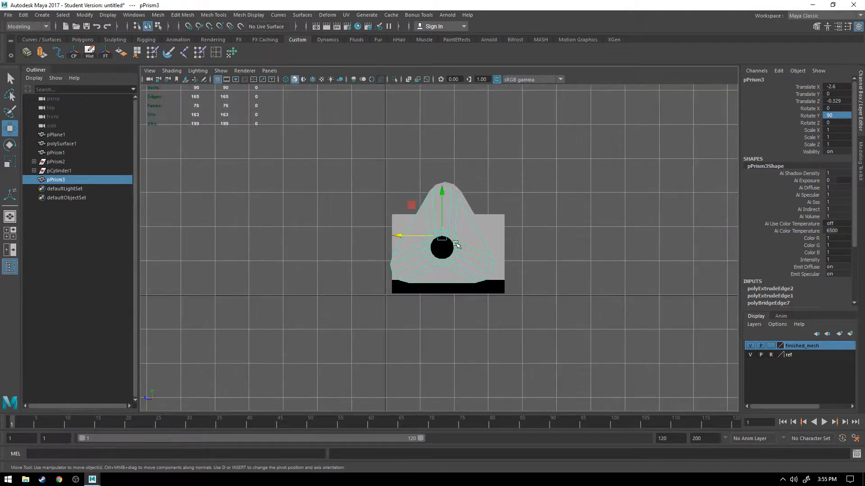
middle_click_drag(377, 214, 381, 205)
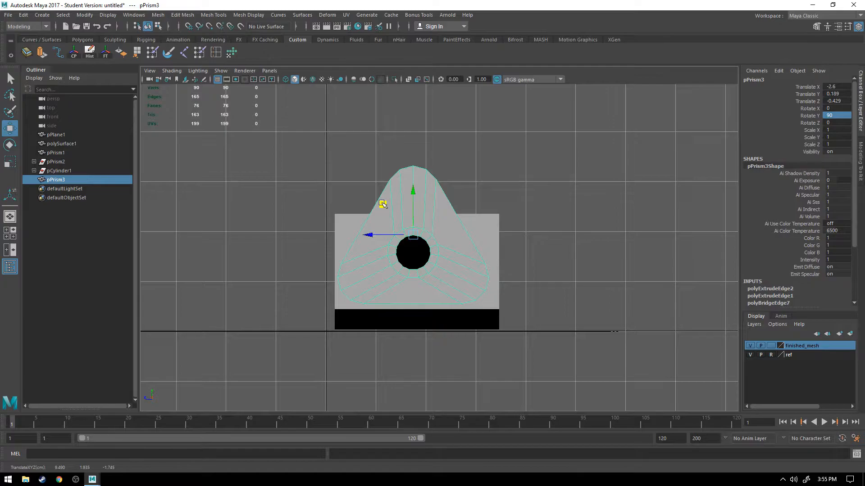
Step: Fine-tune the end piece's X position to -2.606 against the end plate in the reference drawing
key("space")
key("space")
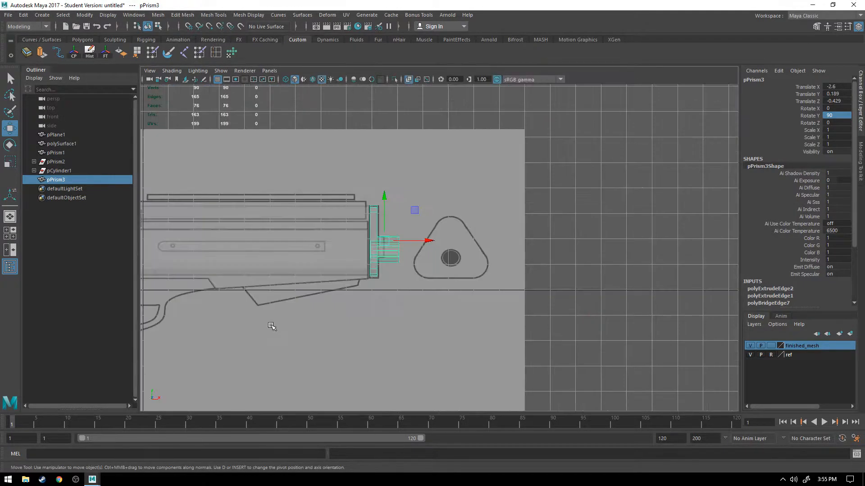
scroll(270, 324, "up", 6)
middle_click_drag(375, 223, 376, 225)
key("space")
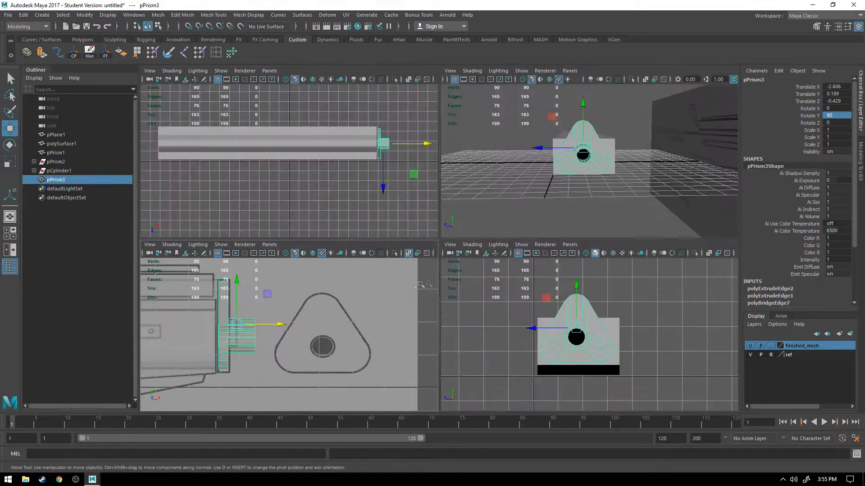
key("space")
Step: Examine the reference drawing's side slots, top rails and front end beside the blocked-out gun body
left_click_drag(571, 189, 465, 211, "alt")
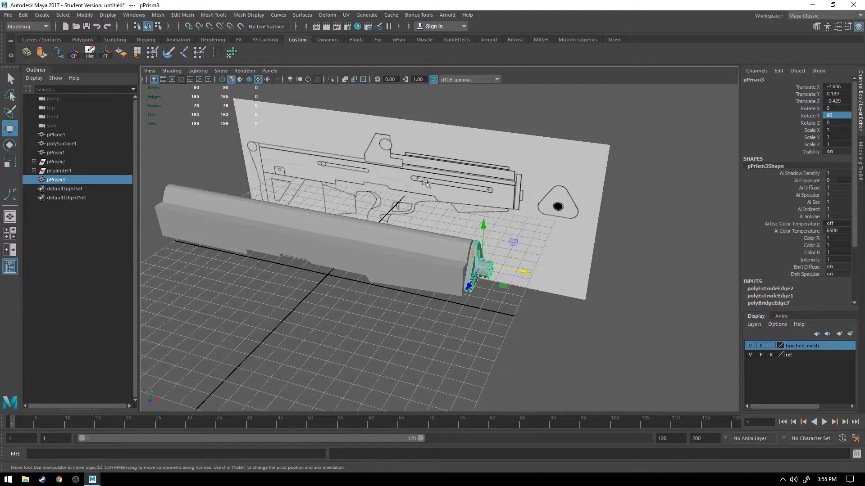
left_click_drag(472, 181, 500, 162, "alt")
middle_click_drag(500, 163, 478, 195, "alt")
right_click_drag(477, 195, 426, 231, "alt")
scroll(427, 231, "up", 4)
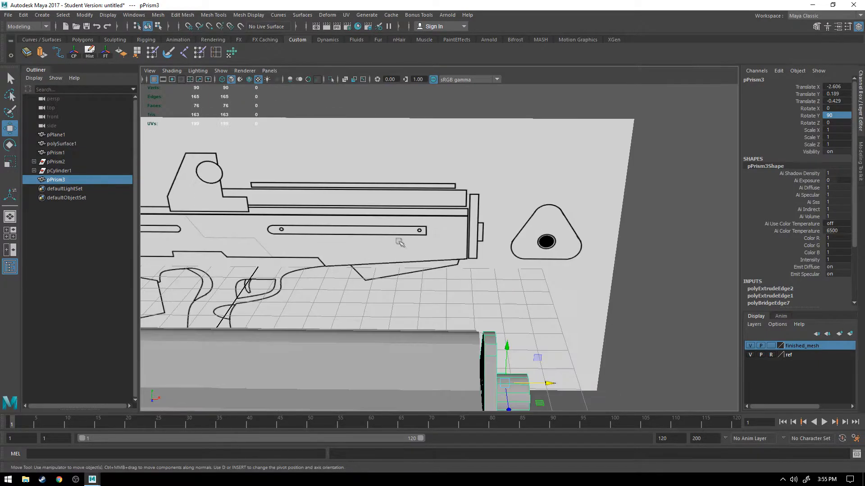
left_click_drag(401, 244, 390, 230, "alt")
middle_click_drag(390, 230, 400, 240, "alt")
left_click_drag(400, 240, 374, 248, "alt")
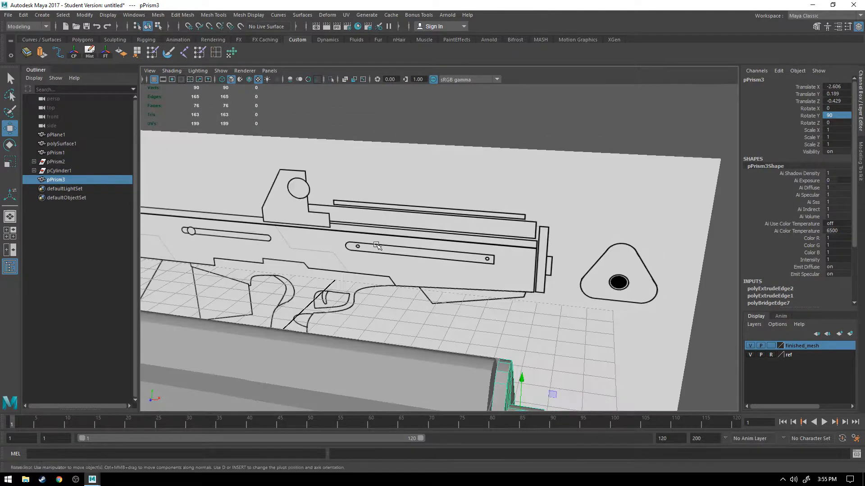
Step: Select the gun body meshes and the triangular end piece and freeze their transformations
left_click(543, 345)
left_click(515, 381)
left_click(105, 53)
scroll(574, 253, "down", 4)
left_click_drag(573, 253, 505, 348, "alt")
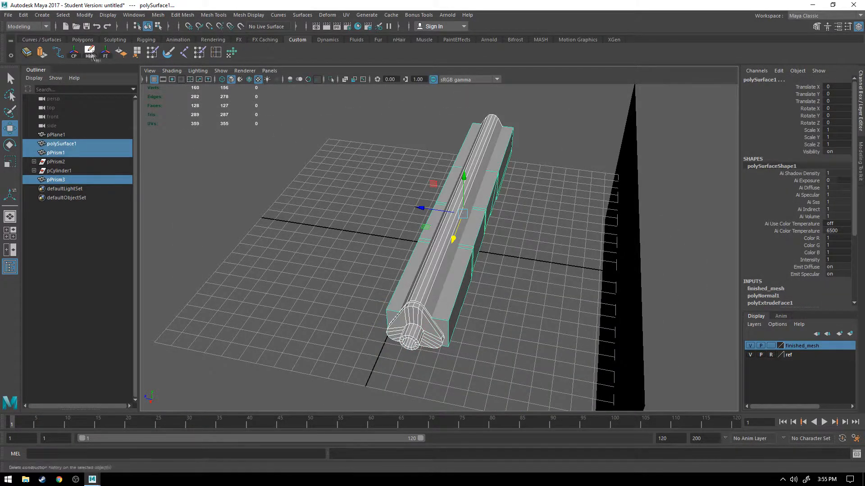
Step: Deselect the meshes and examine the upper rails, side slots and front end of the reference drawing
left_click(327, 239)
left_click_drag(327, 239, 508, 266, "alt")
scroll(478, 231, "down", 5)
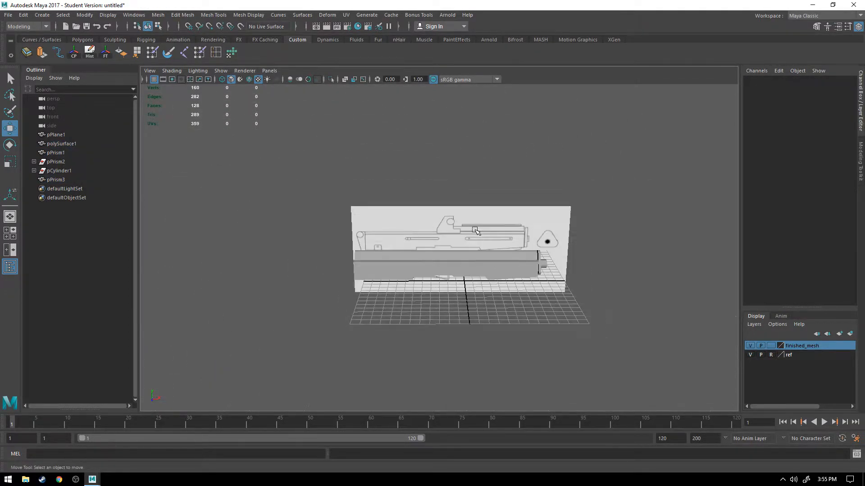
scroll(478, 231, "up", 9)
mouse_move(577, 214)
middle_mouse_down("alt")
mouse_move(484, 211)
mouse_move(467, 228)
middle_mouse_up("alt")
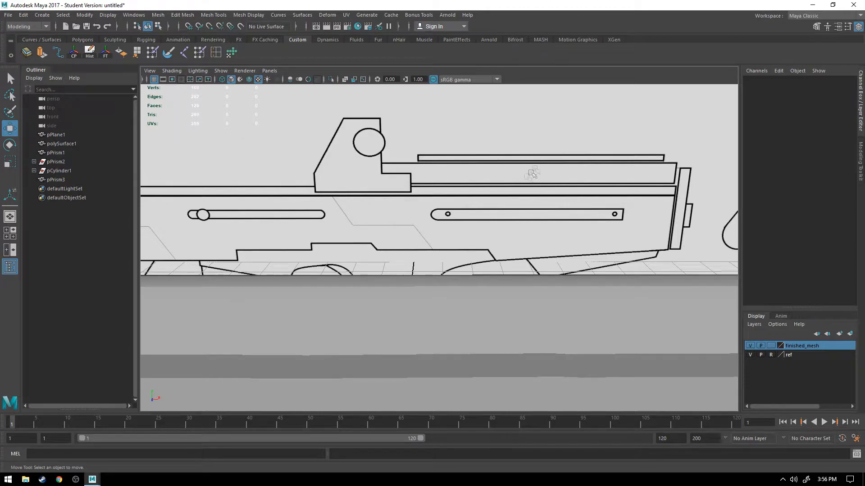
left_click_drag(493, 201, 502, 200, "alt")
left_click_drag(563, 192, 337, 185, "alt")
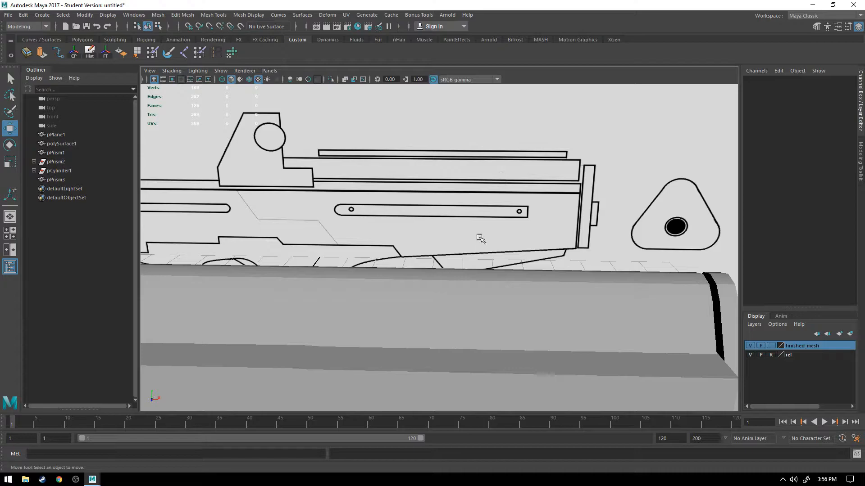
scroll(480, 238, "up", 3)
scroll(479, 240, "down", 8)
left_click_drag(478, 239, 426, 243, "alt")
Step: Create a polygon cube and move it to about 2.389 in Y and -1.823 in Z, onto the gun body
left_click(42, 15)
mouse_move(63, 46)
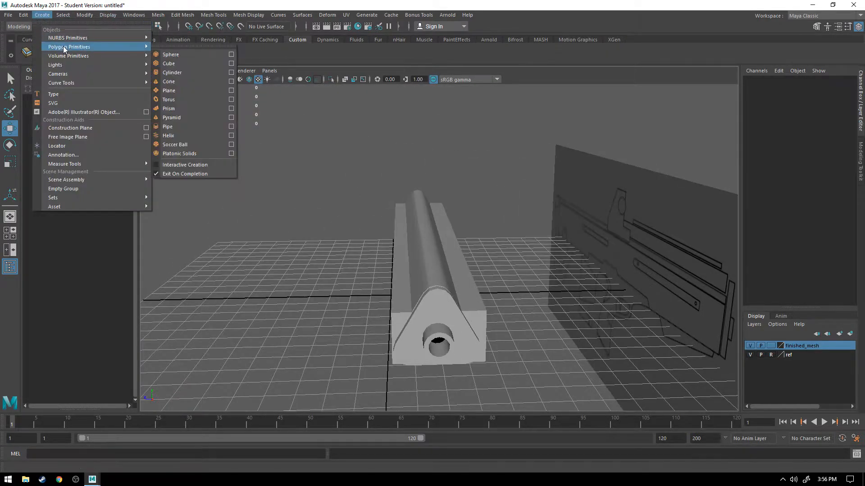
left_click(175, 63)
left_click_drag(335, 305, 376, 309, "alt")
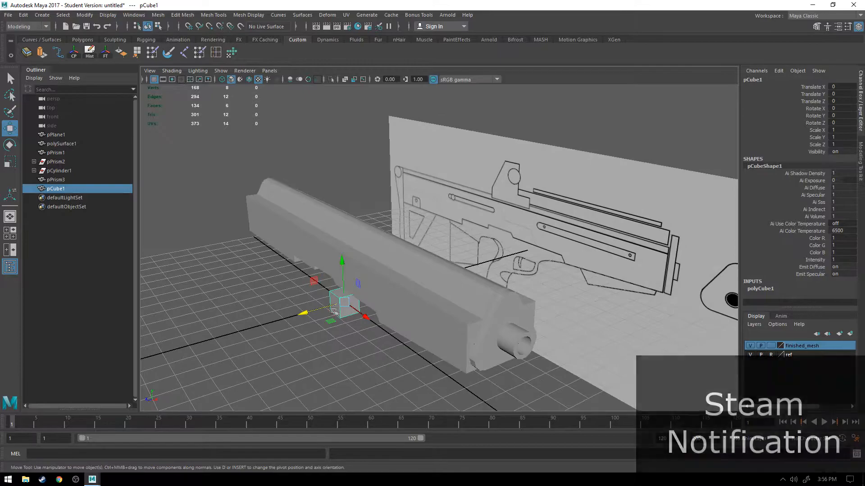
left_click_drag(316, 280, 397, 248, "alt")
left_click_drag(353, 284, 461, 283, "alt")
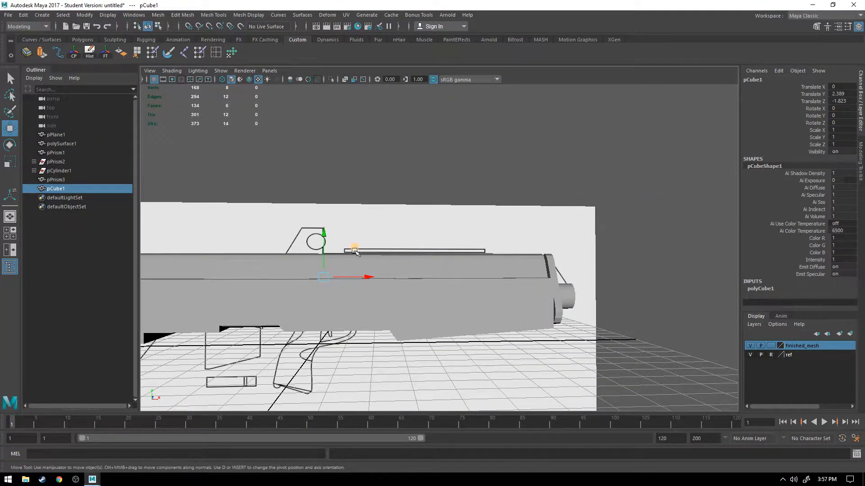
left_click_drag(356, 252, 771, 363, "alt")
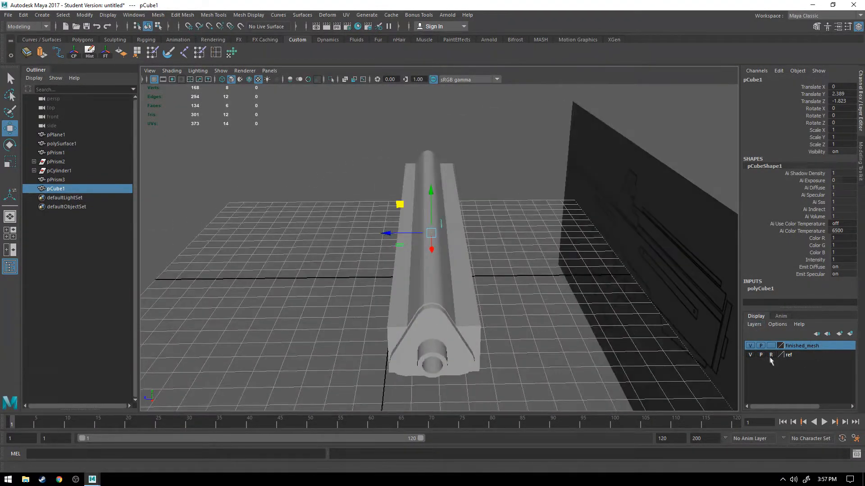
Step: Hide the finished_mesh layer and add the triangular end piece to that layer
left_click(751, 346)
left_click_drag(383, 293, 402, 285, "alt")
left_click_drag(358, 304, 415, 396)
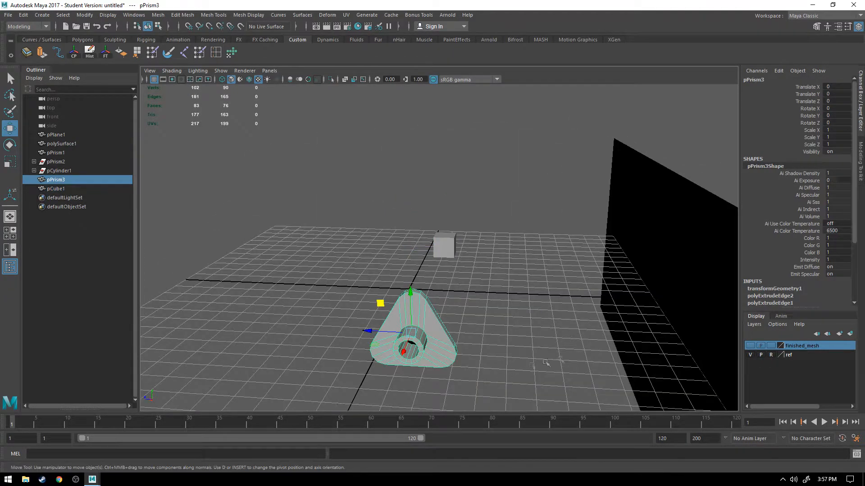
right_click(794, 346)
left_click(796, 366)
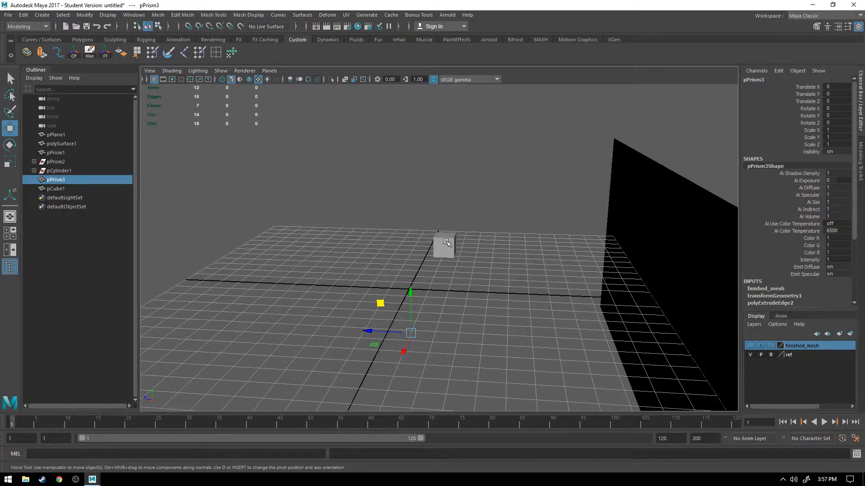
Step: Move the cube in the front view to about 6.66 in X and 3.172 in Y, over the drawing's upper rail
left_click(445, 242)
key("space")
key("space")
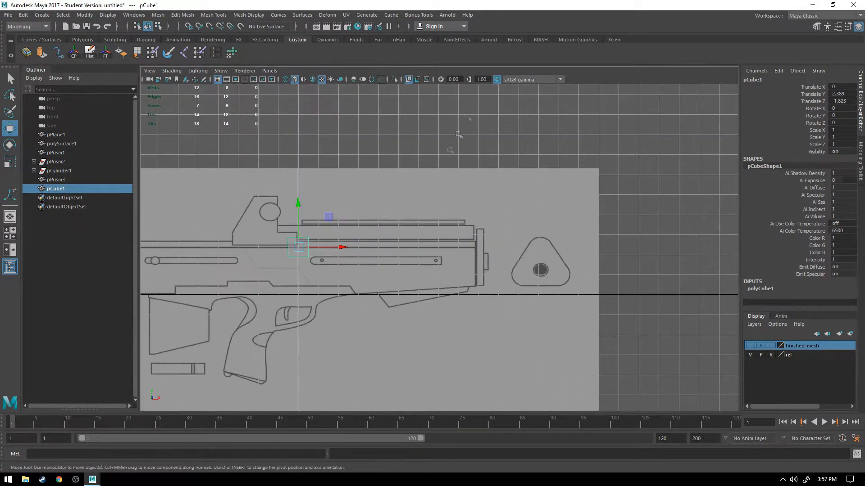
scroll(324, 241, "up", 5)
scroll(320, 237, "down", 2)
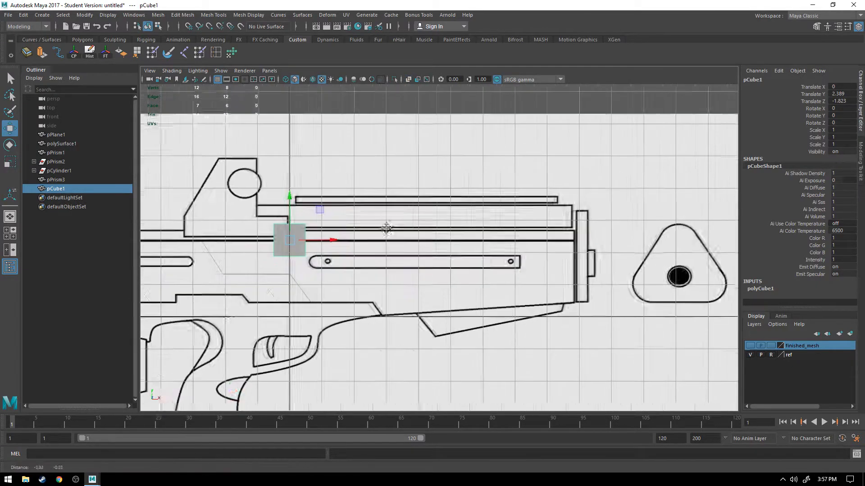
mouse_move(320, 215)
middle_mouse_down()
mouse_move(396, 189)
mouse_move(537, 187)
middle_mouse_up()
Step: Scale the cube's height down to the thick upper rail in the drawing and align it at about 3.124 in Y
key("r")
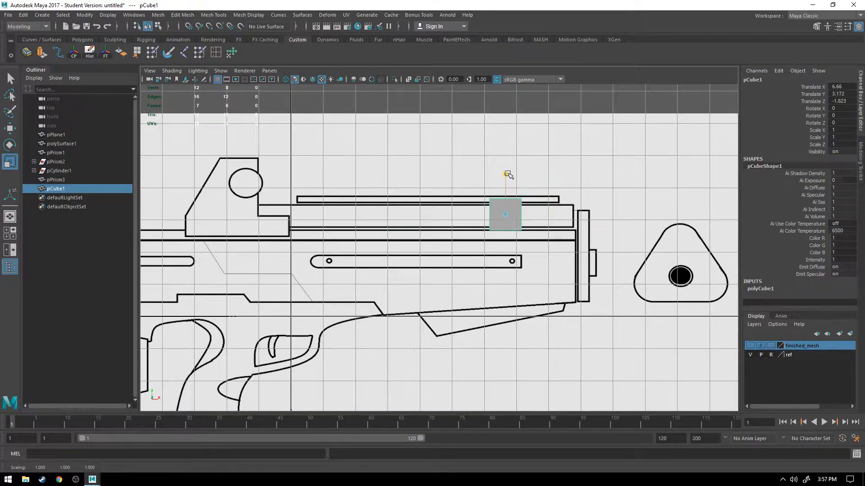
left_click_drag(506, 176, 505, 179)
key("w")
key("r")
key("w")
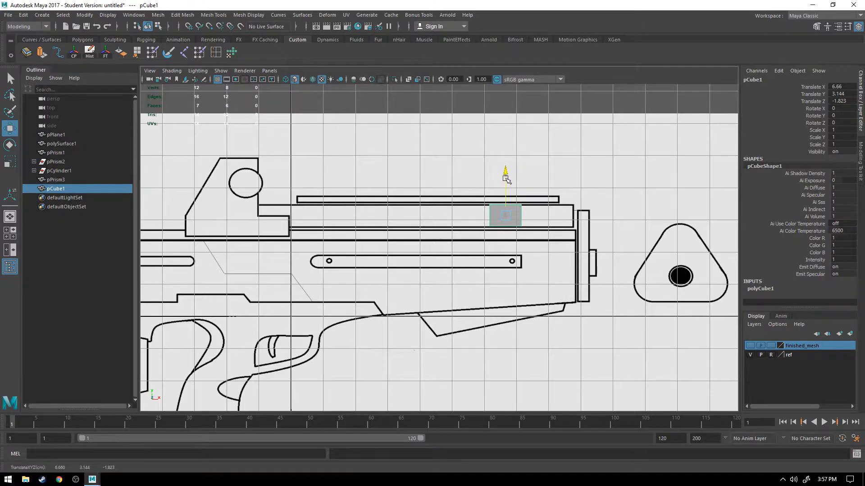
scroll(506, 178, "up", 5)
scroll(451, 224, "up", 3)
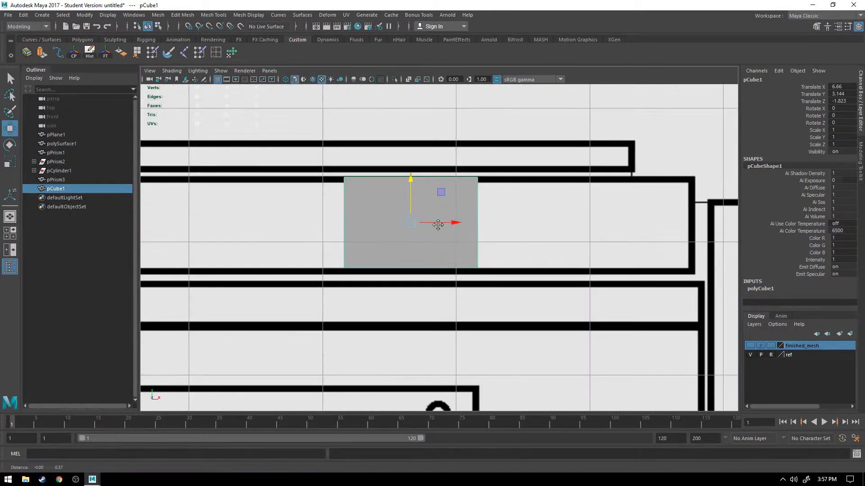
key("r")
left_click(435, 177)
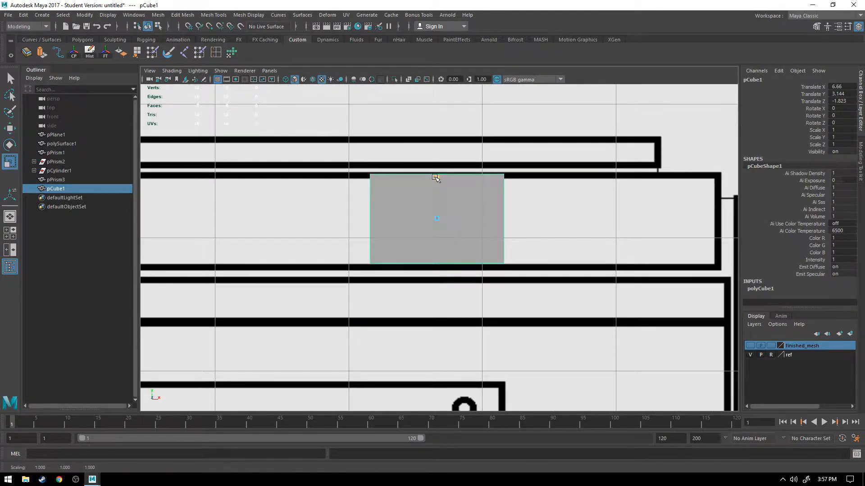
key("w")
left_click_drag(438, 177, 440, 183)
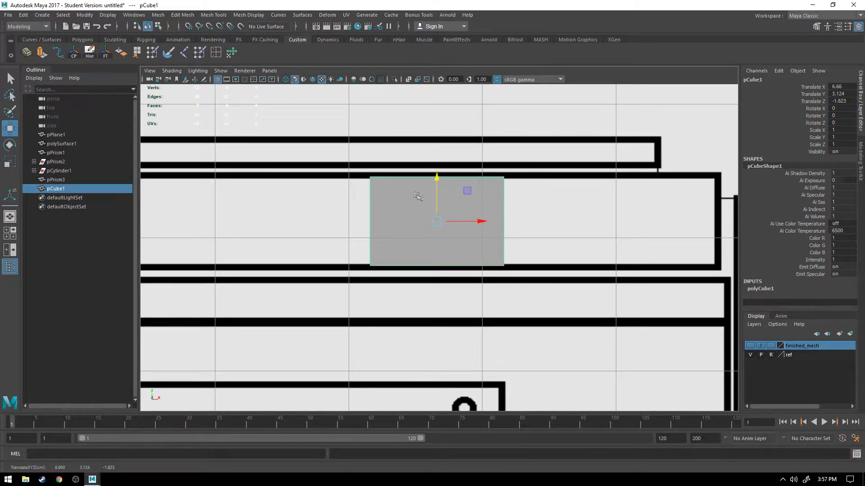
Step: Stretch the cube lengthwise from the rail's front end back into the sight base, placing it at about 3.756 in X
scroll(517, 220, "down", 5)
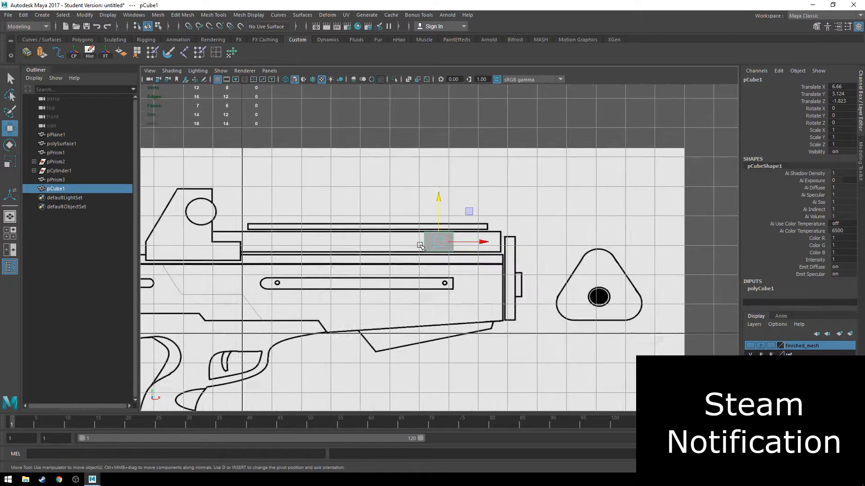
left_click_drag(484, 244, 656, 231)
key("r")
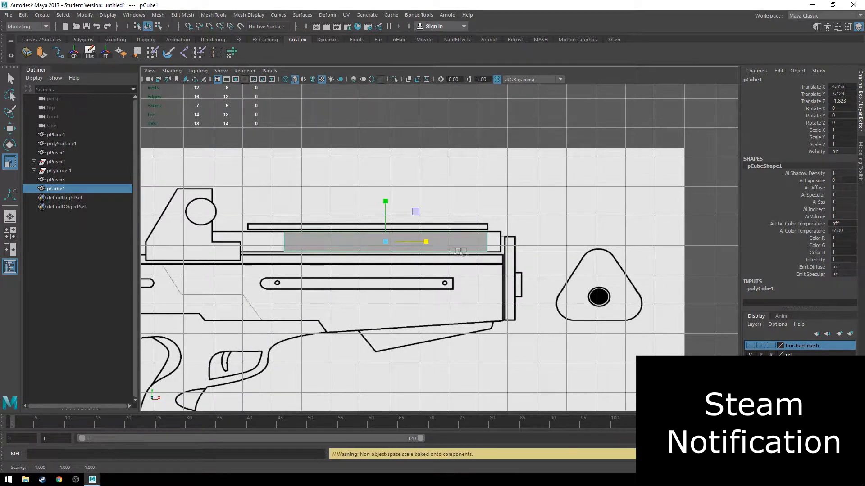
key("w")
mouse_move(429, 243)
left_mouse_down()
mouse_move(407, 244)
mouse_move(418, 243)
left_mouse_up()
key("r")
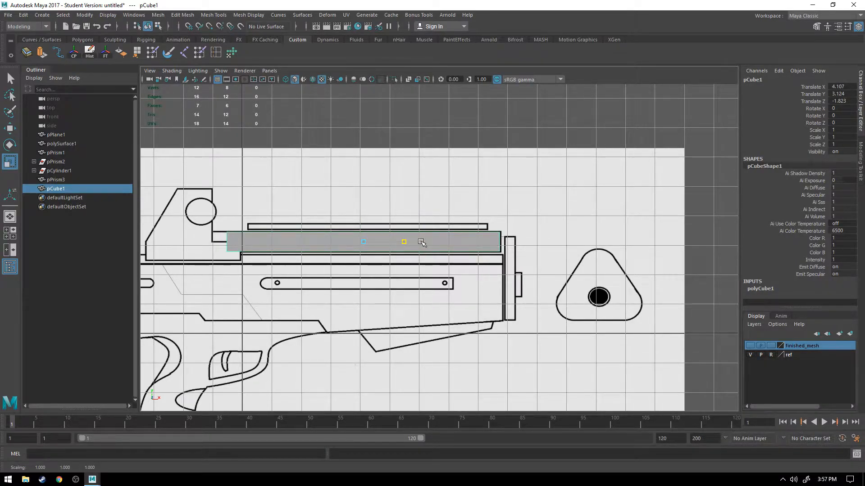
key("w")
left_click_drag(409, 242, 395, 244)
key("r")
key("w")
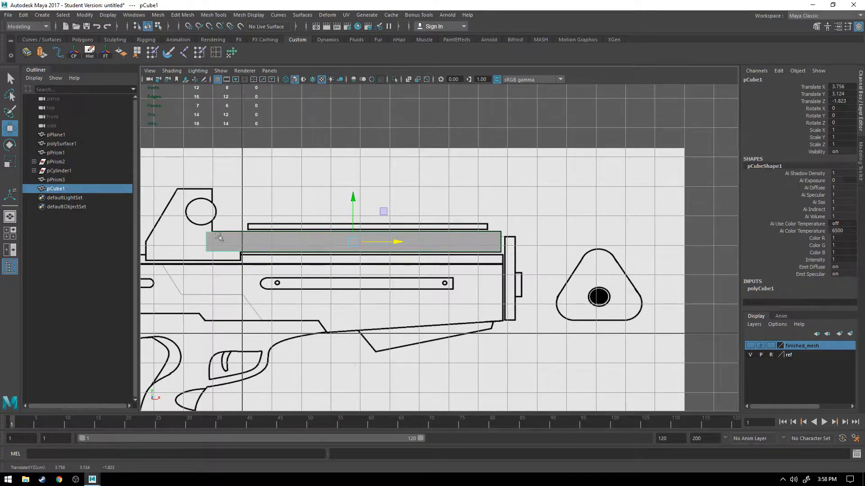
Step: Show the finished_mesh layer and centre the rail block above the end piece at about -1.741 in Z, using a wireframe side view
key("space")
key("space")
left_click_drag(444, 256, 426, 260, "alt")
left_click(750, 345)
key("space")
key("space")
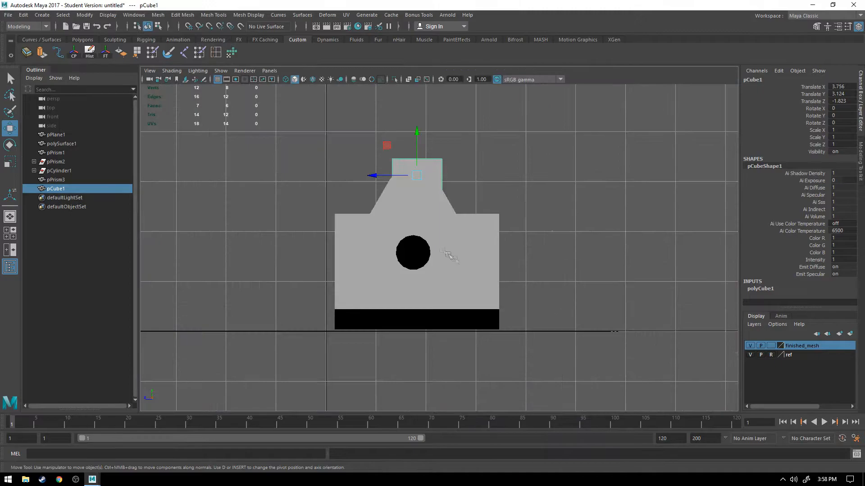
scroll(448, 205, "up", 2)
middle_click_drag(449, 206, 468, 246, "alt")
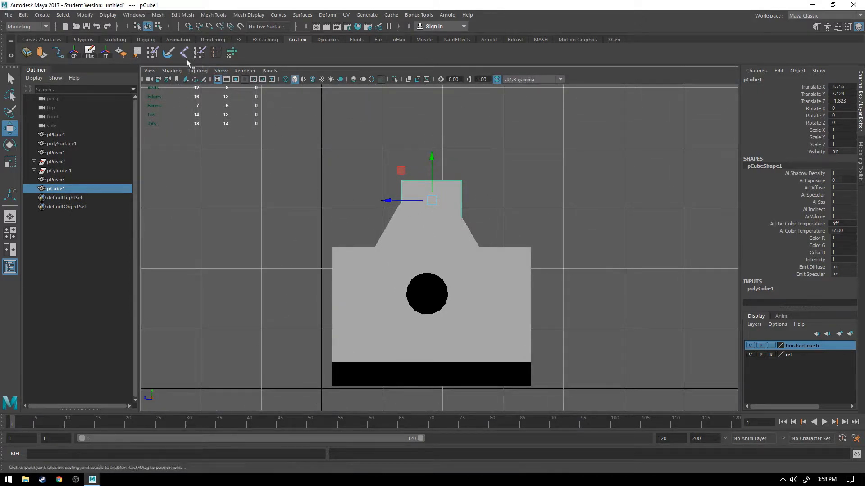
left_click(286, 80)
left_click_drag(390, 201, 384, 202)
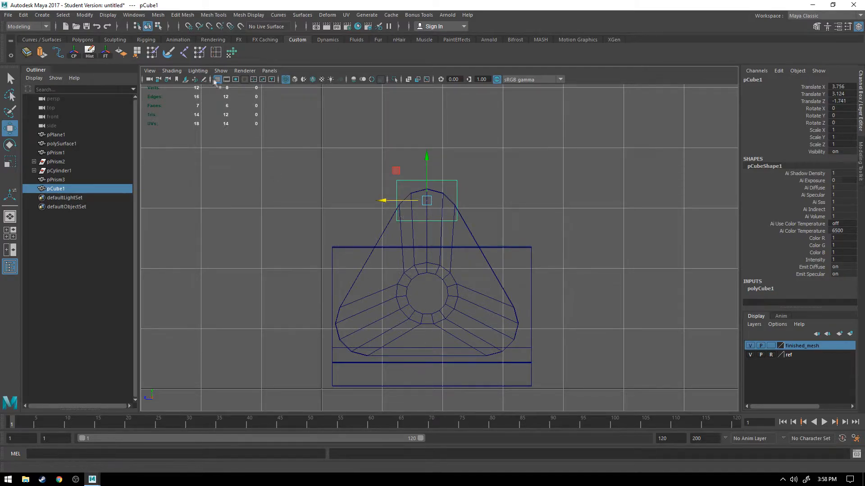
Step: Display wireframe on shaded in the side, perspective and front views, and turn on X-ray in the front view
left_click(294, 79)
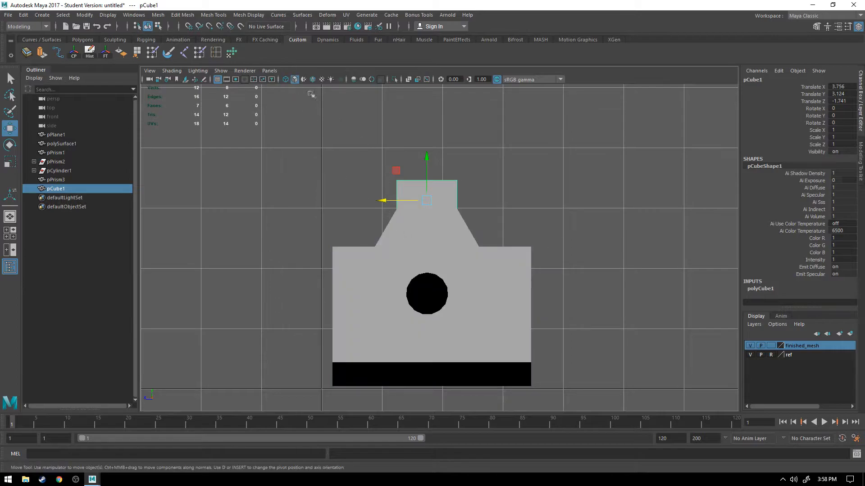
left_click(312, 79)
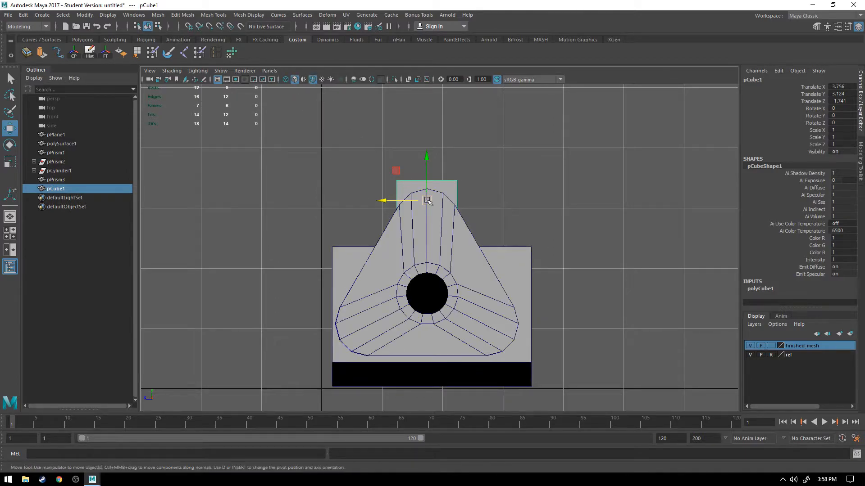
key("space")
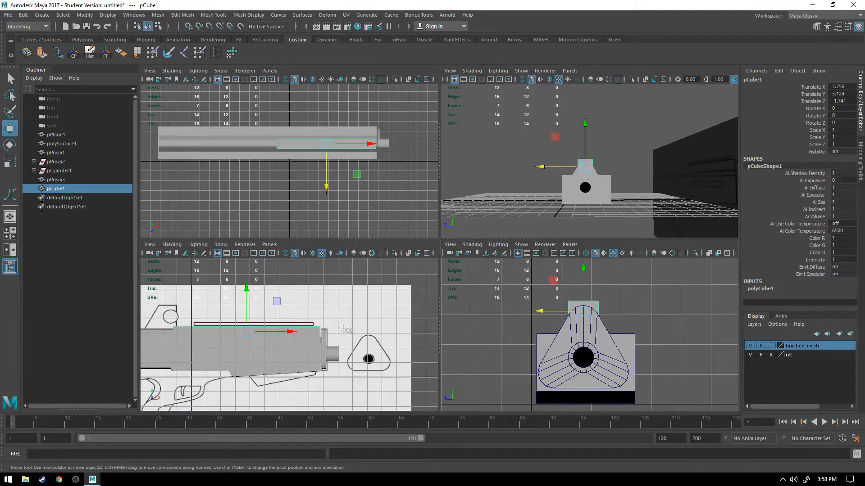
key("space")
left_click(249, 79)
mouse_move(369, 216)
left_mouse_down("alt")
mouse_move(531, 217)
mouse_move(329, 221)
mouse_move(332, 210)
mouse_move(357, 204)
left_mouse_up("alt")
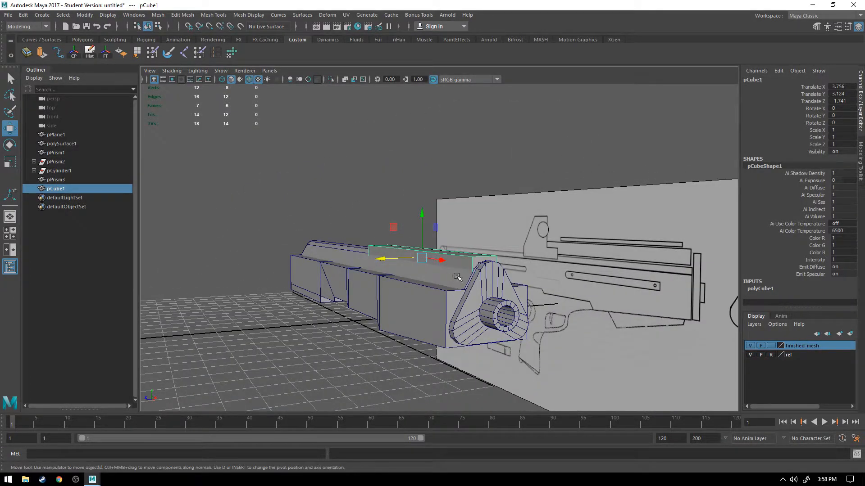
key("space")
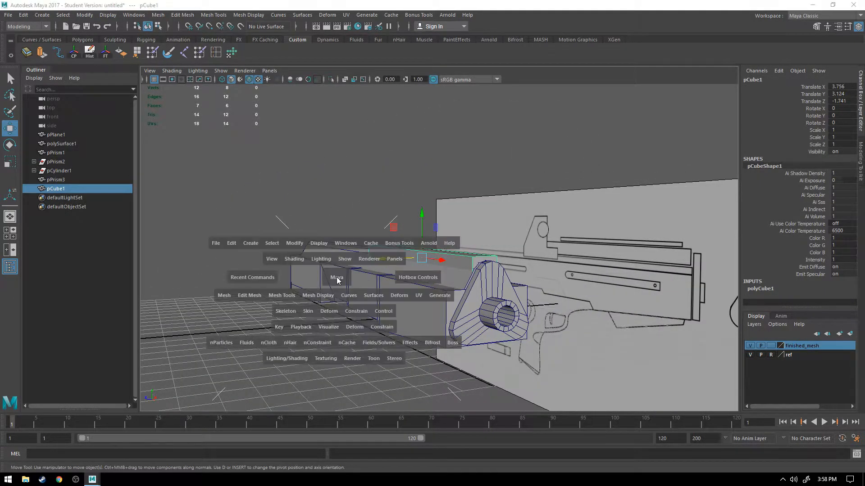
key("space")
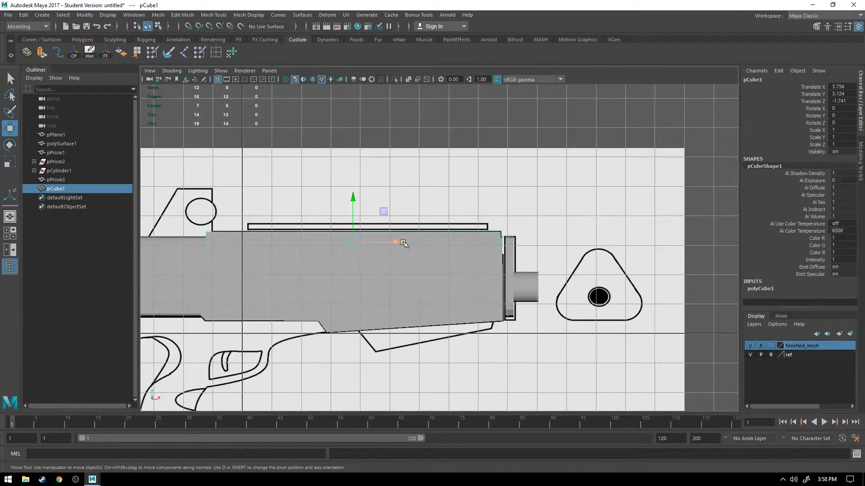
left_click(313, 80)
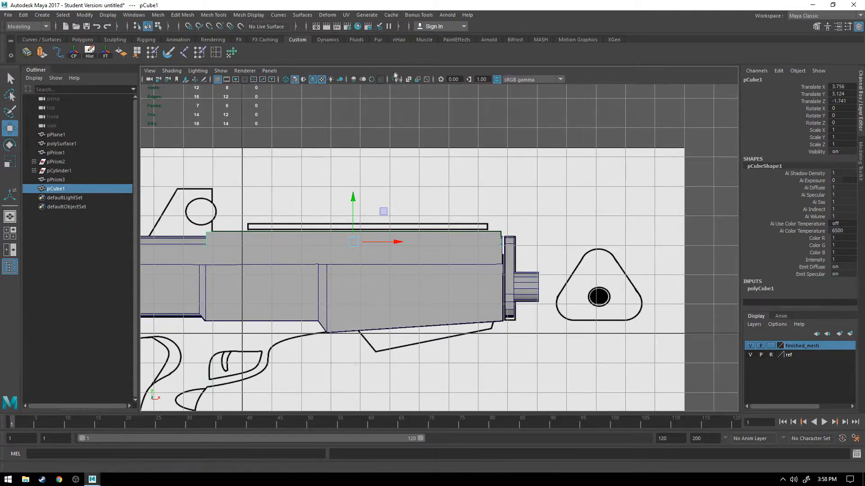
left_click(409, 80)
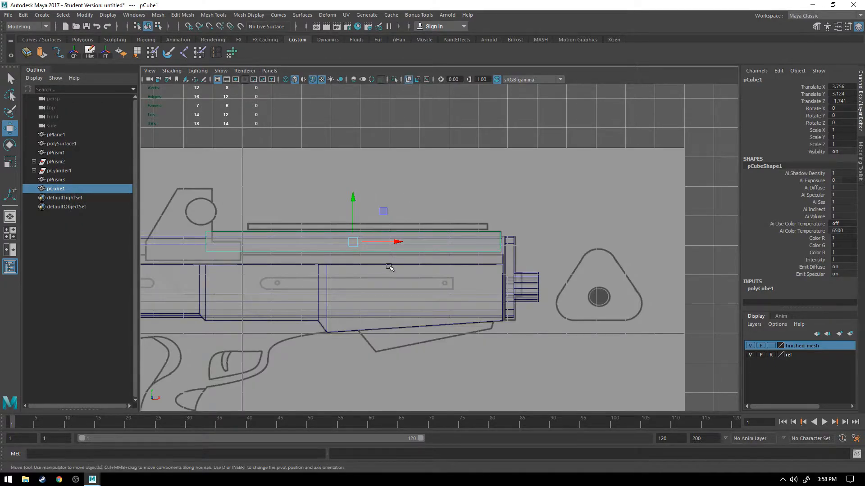
Step: Scale the rail block wider along Z across the top of the gun body
key("space")
key("r")
left_click_drag(542, 168, 520, 169)
left_click_drag(676, 199, 713, 176, "alt")
scroll(576, 195, "up", 6)
scroll(613, 171, "down", 5)
key("space")
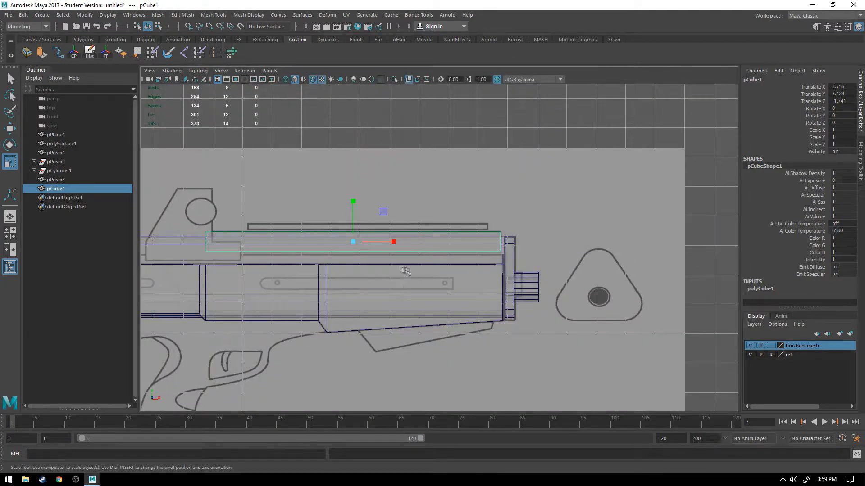
Step: Check the rail block against the drawing's sight base and rails, and widen it slightly further along Z
scroll(365, 267, "up", 3)
middle_click_drag(329, 264, 469, 257, "alt")
middle_click_drag(359, 260, 399, 259, "alt")
scroll(398, 259, "down", 5)
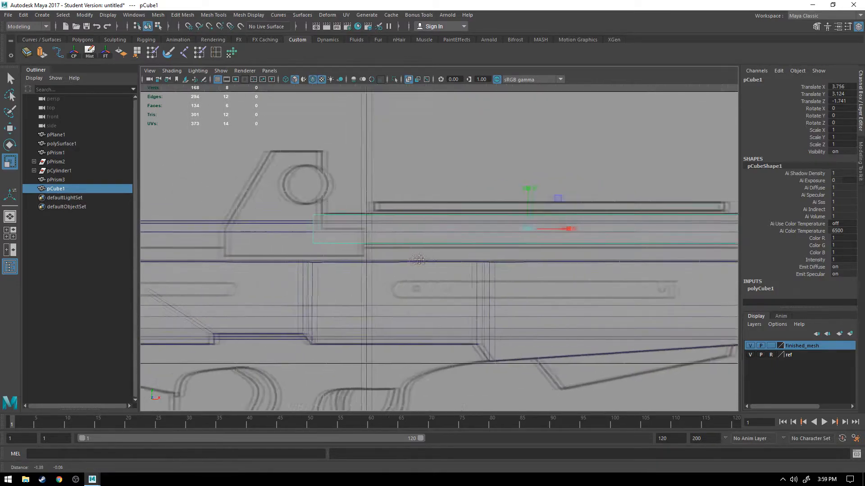
key("space")
key("space")
left_click_drag(594, 189, 466, 197, "alt")
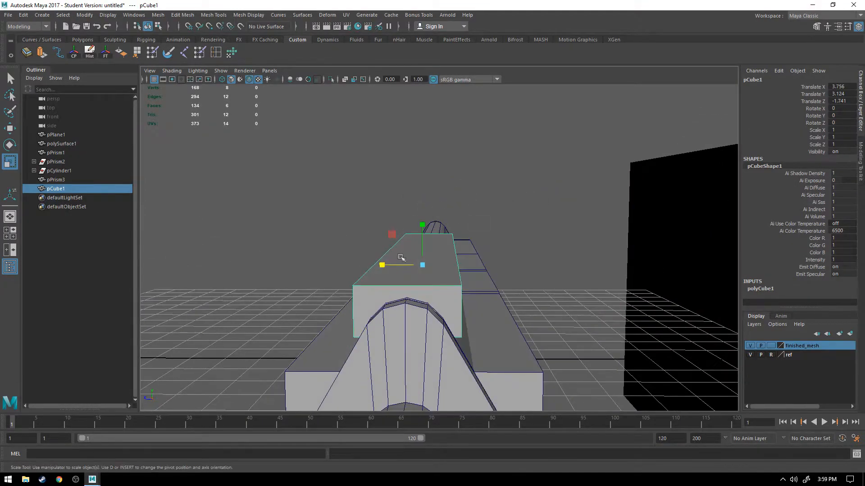
left_click_drag(381, 266, 381, 266)
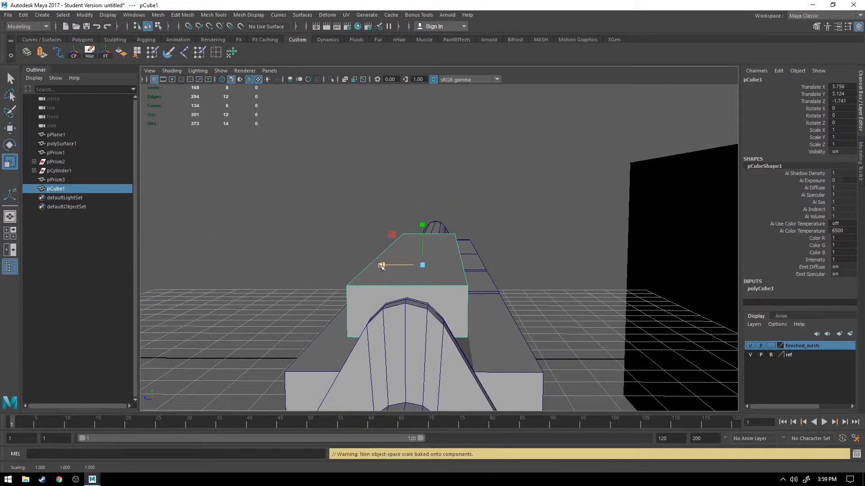
Step: Switch the rail block to face mode and select its top face
left_click_drag(423, 245, 444, 256, "alt")
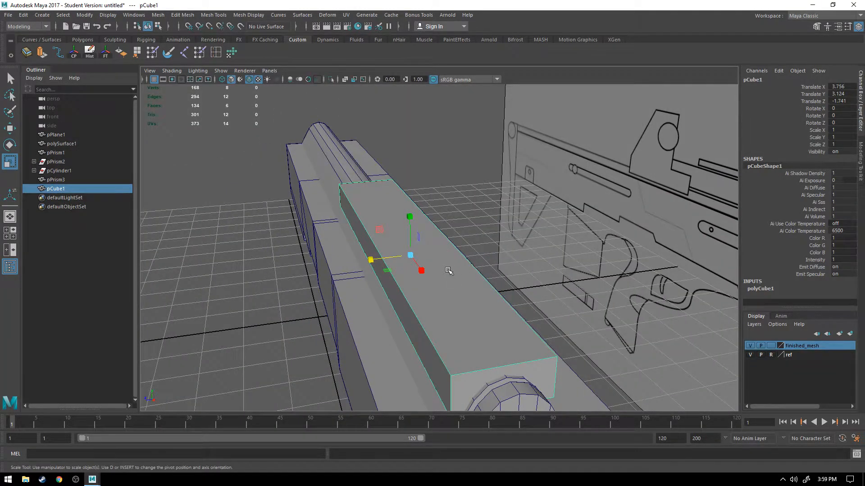
right_click_drag(446, 266, 447, 244)
left_click_drag(515, 260, 503, 247, "alt")
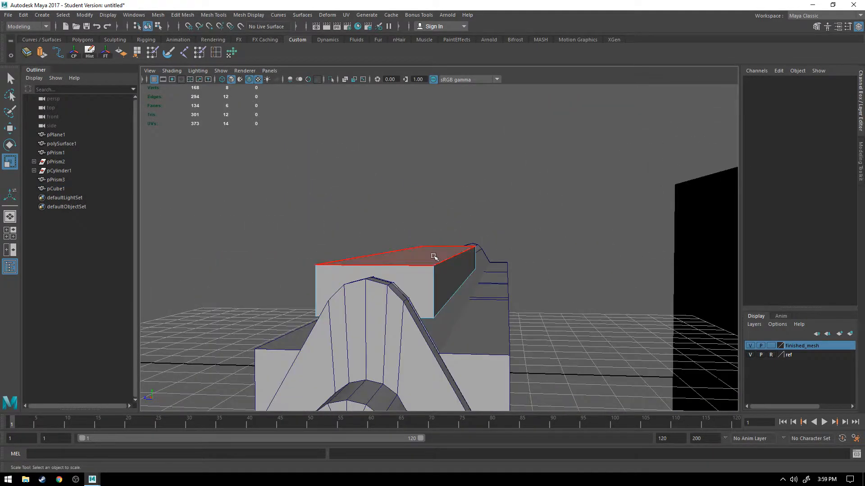
left_click_drag(389, 284, 428, 285, "alt")
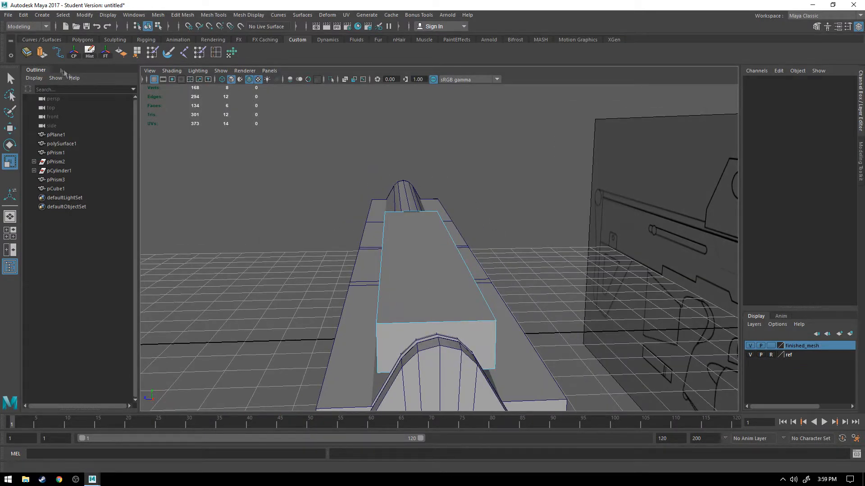
left_click_drag(412, 250, 423, 253, "alt")
left_click(423, 252)
left_click_drag(298, 283, 315, 284, "alt")
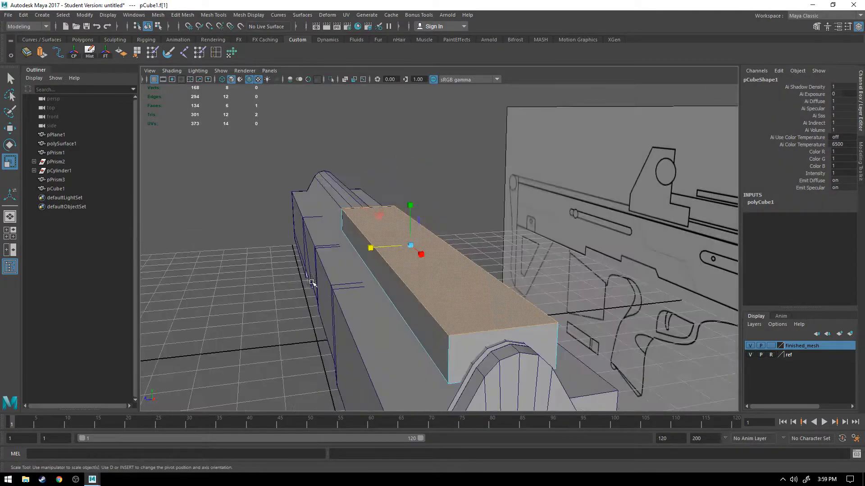
left_click_drag(370, 247, 335, 261)
left_click_drag(279, 244, 325, 261, "alt")
key("ctrl+z")
Step: Scale the rail block's top face narrower along Z so both long sides slope inward
right_click_drag(423, 289, 424, 181)
left_click_drag(522, 243, 488, 243, "alt")
left_click(444, 272)
left_click(369, 260, "shift")
left_click_drag(369, 260, 434, 270, "alt")
Step: Examine the sloped sides and ends of the tapered rail block against the gun body and the reference drawing
right_click(437, 268)
left_click(438, 241)
left_click_drag(515, 277, 464, 286, "alt")
left_click(349, 289, "shift")
left_click_drag(386, 268, 384, 286)
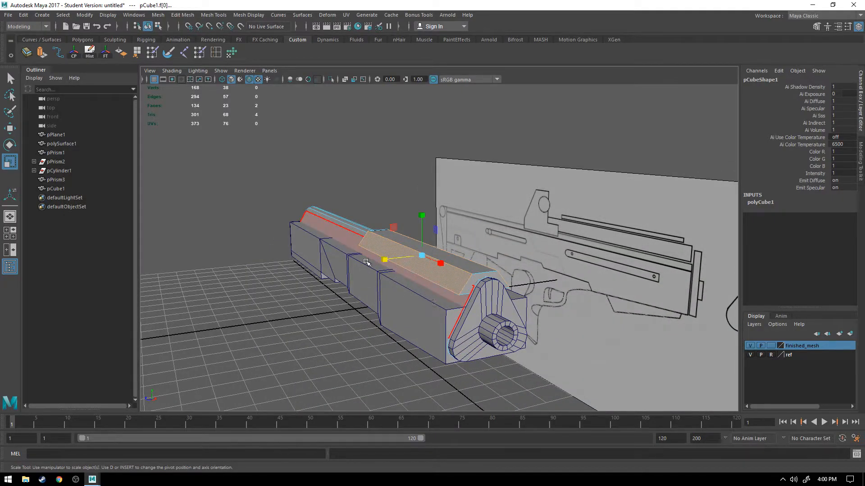
mouse_move(355, 252)
left_mouse_down("alt")
mouse_move(420, 244)
mouse_move(446, 228)
mouse_move(370, 259)
left_mouse_up("alt")
right_click_drag(370, 218, 431, 184)
left_click(396, 258)
left_click(665, 310)
left_click(225, 258)
right_click_drag(205, 221, 252, 193)
Step: Duplicate the tapered rail block and lower the copy to about 2.63 in Y, just below the original
left_click(374, 264)
left_click_drag(323, 295, 352, 291, "alt")
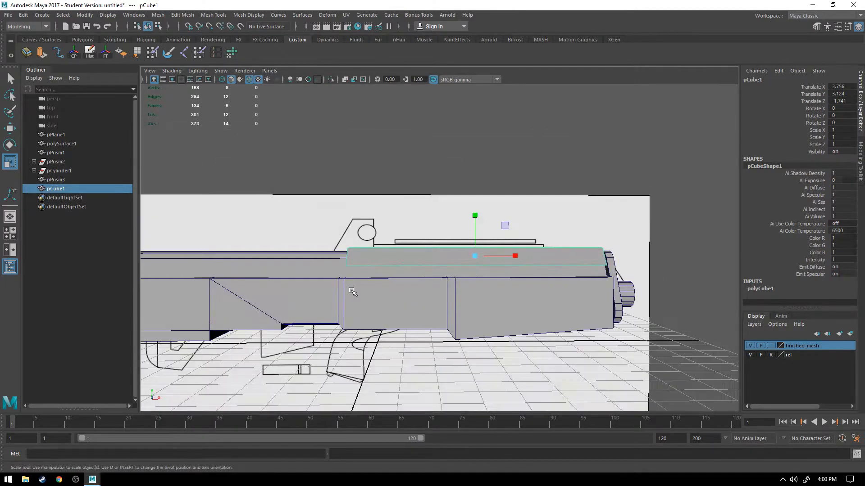
key("ctrl+d")
key("w")
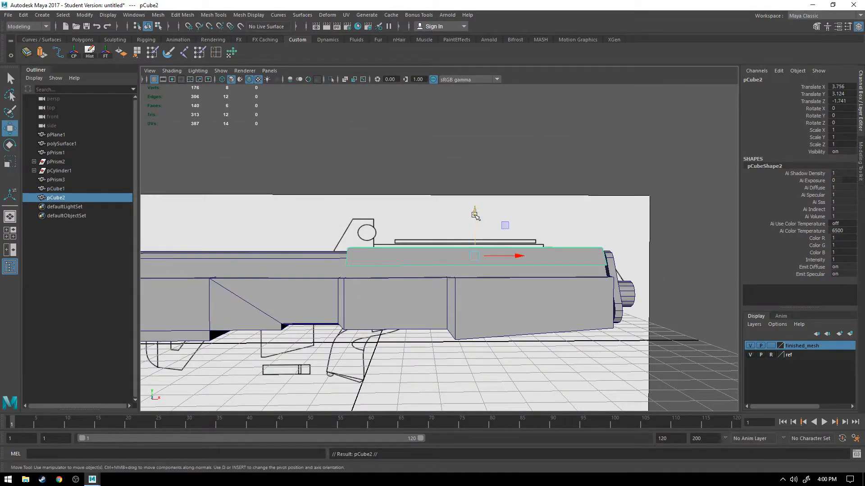
left_click_drag(476, 211, 477, 222)
key("r")
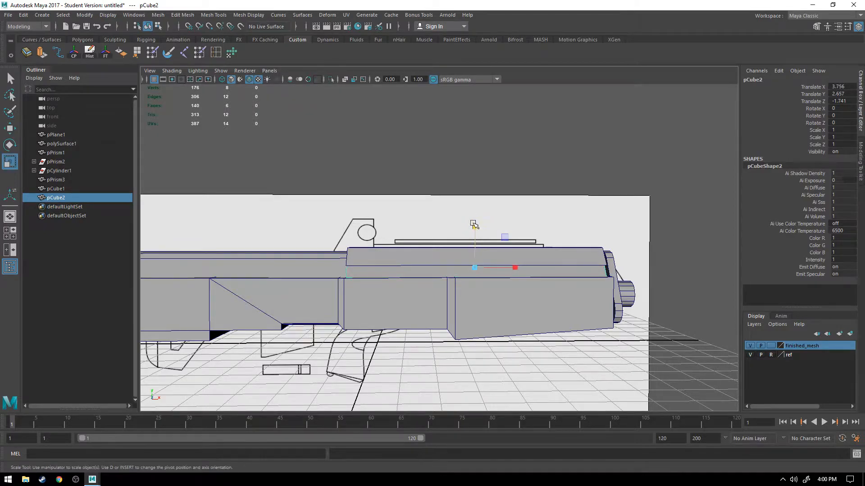
key("w")
scroll(474, 229, "up", 5)
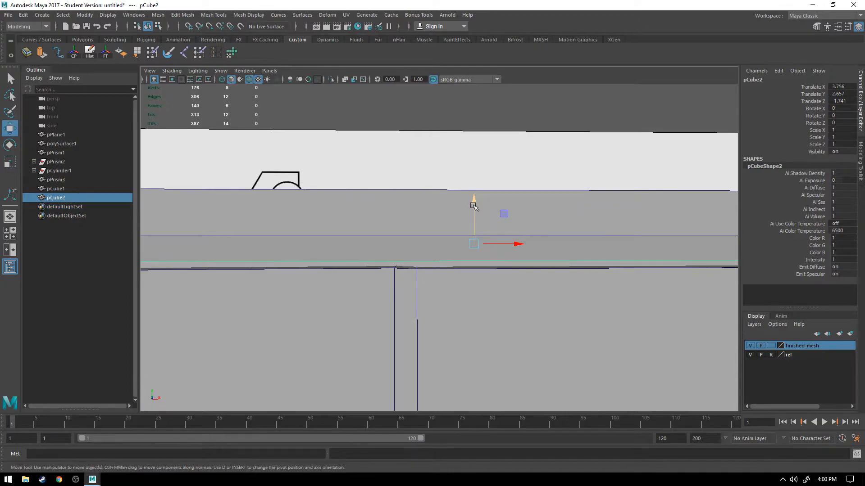
left_click_drag(473, 206, 512, 244)
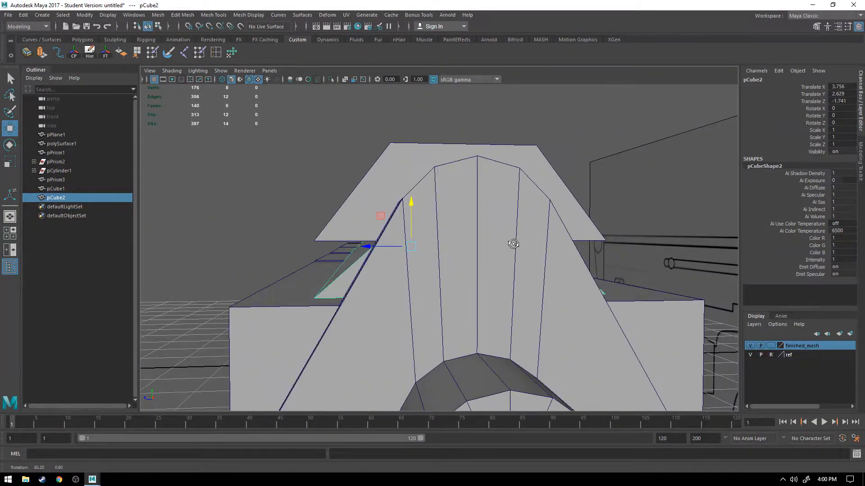
Step: Scale the lower copy wider along Z across the gun body's top and slightly adjust its height
key("r")
left_click_drag(371, 245, 352, 248)
left_click_drag(410, 205, 411, 208)
key("w")
left_click_drag(342, 248, 387, 251, "alt")
Step: Select the two long upper edges of the lower block and scale them wider apart along Z
right_click_drag(497, 255, 495, 199)
right_click_drag(495, 282, 511, 172)
left_click(502, 253)
left_click_drag(572, 262, 516, 272, "alt")
left_click(453, 239, "shift")
key("r")
left_click_drag(470, 266, 529, 231, "alt")
left_click_drag(441, 243, 531, 281, "alt")
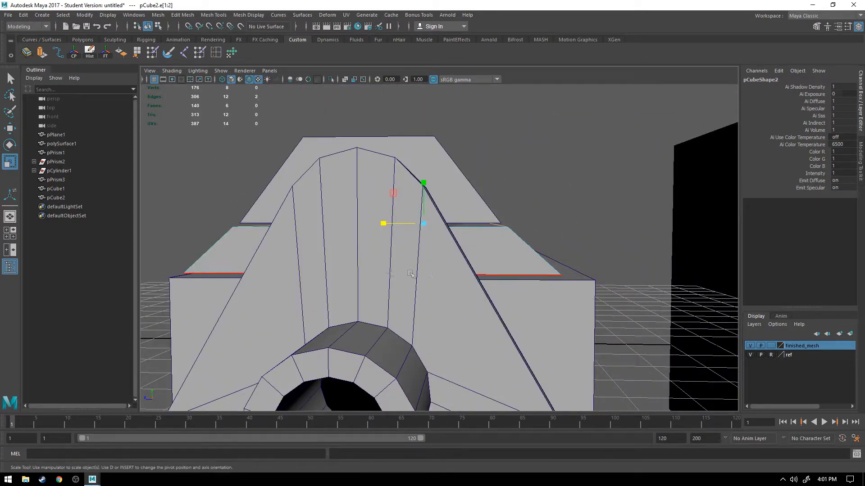
left_click_drag(449, 276, 357, 266, "alt")
Step: Extend the lower block by moving its rear end face along X to the rear end of the gun body
left_click_drag(304, 302, 483, 273, "alt")
middle_click_drag(483, 272, 521, 276, "alt")
left_click_drag(521, 277, 458, 267, "alt")
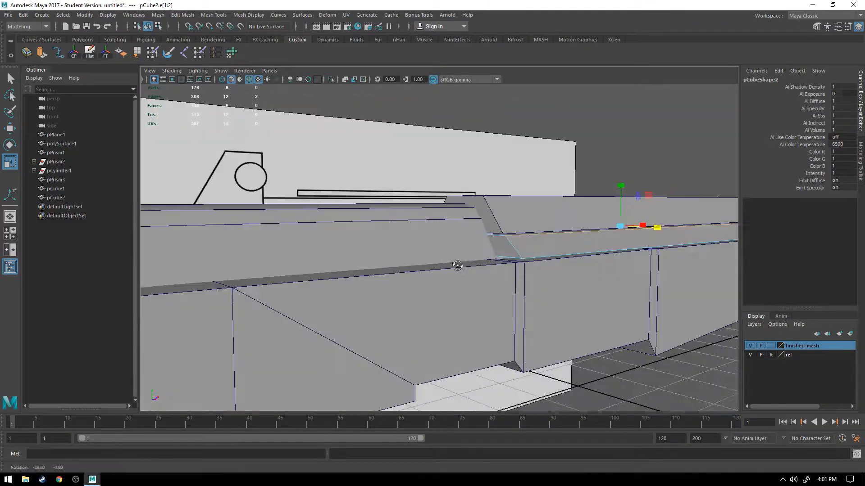
right_click_drag(500, 218, 458, 255)
left_click(504, 246)
key("w")
left_click_drag(487, 243, 412, 249)
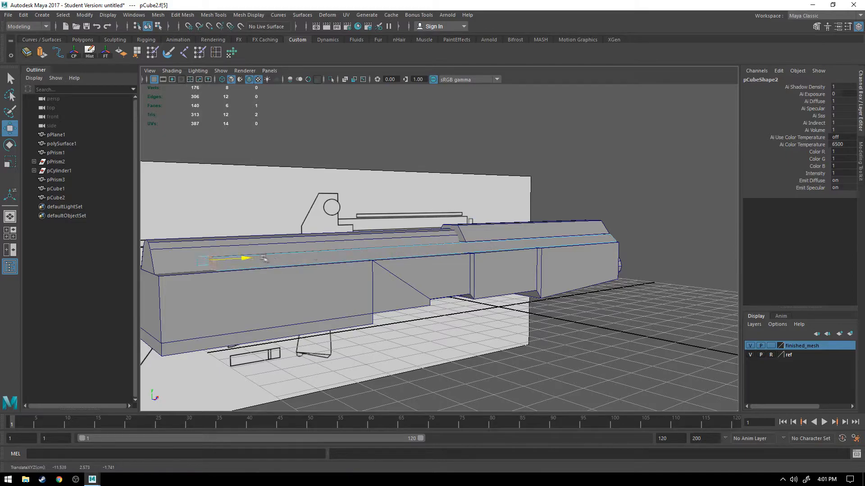
left_click_drag(216, 265, 217, 264)
middle_click_drag(222, 282, 433, 243, "alt")
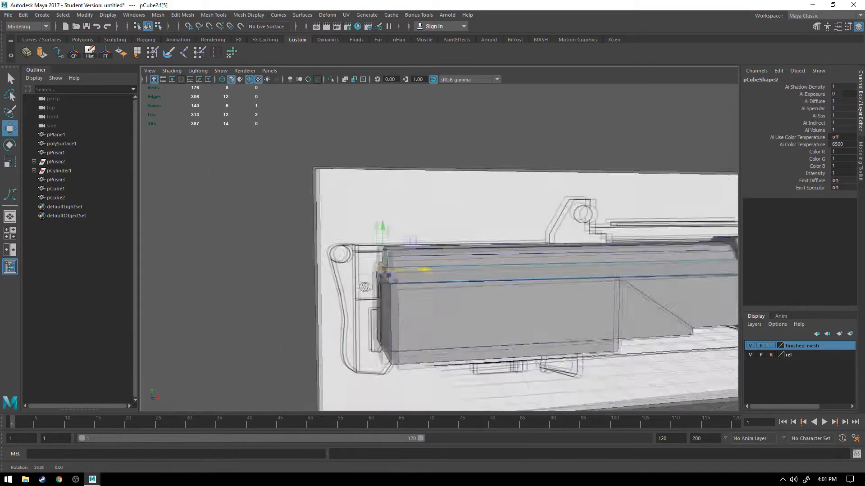
left_click_drag(434, 243, 411, 251, "alt")
Step: Select the lower block's top face and scale it slightly wider along Z
left_click_drag(335, 318, 529, 279, "alt")
middle_click_drag(528, 280, 462, 286, "alt")
scroll(462, 285, "down", 3)
scroll(461, 285, "up", 3)
mouse_move(461, 285)
left_mouse_down("alt")
mouse_move(478, 281)
mouse_move(466, 273)
mouse_move(471, 281)
left_mouse_up("alt")
key("r")
left_click_drag(533, 240, 531, 241)
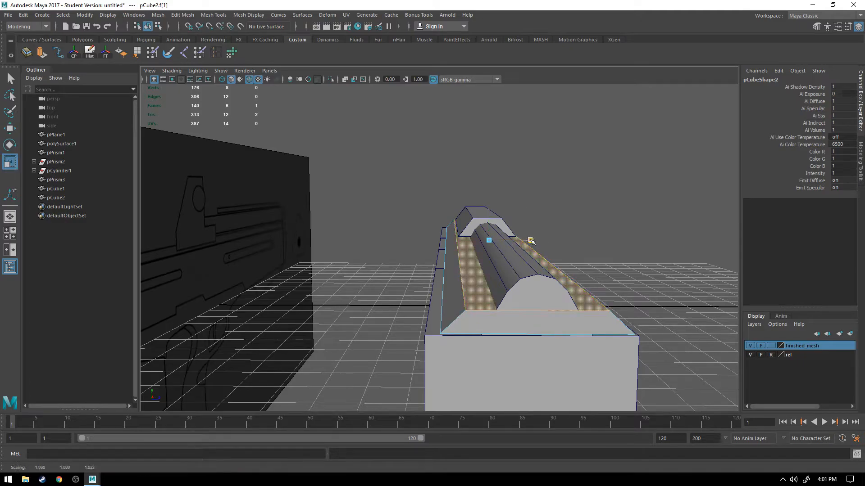
Step: Examine the extended lower block along the whole gun body and compare it with the reference drawing
left_click_drag(574, 267, 485, 268, "alt")
middle_click_drag(608, 274, 387, 293, "alt")
left_click_drag(388, 293, 315, 284, "alt")
middle_click_drag(315, 284, 548, 292, "alt")
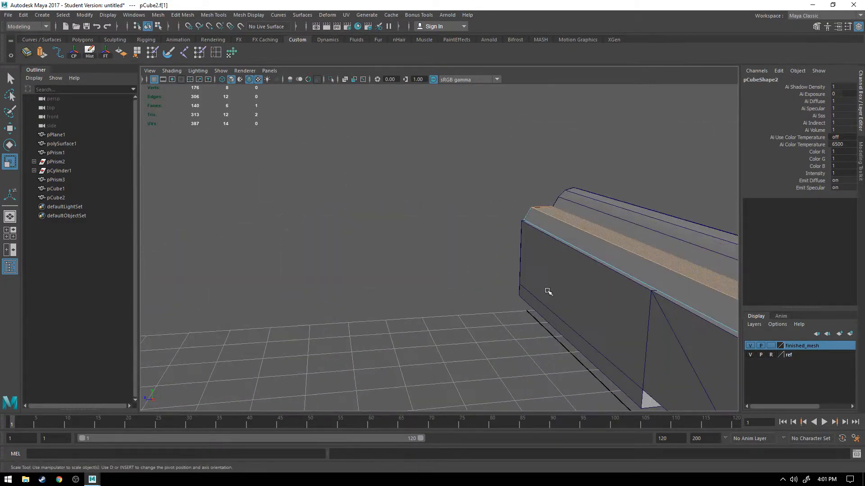
scroll(549, 292, "down", 8)
left_click_drag(626, 313, 554, 298, "alt")
scroll(545, 295, "down", 5)
scroll(547, 292, "up", 12)
middle_click_drag(577, 304, 492, 252, "alt")
scroll(492, 253, "down", 4)
left_click_drag(503, 246, 536, 233, "alt")
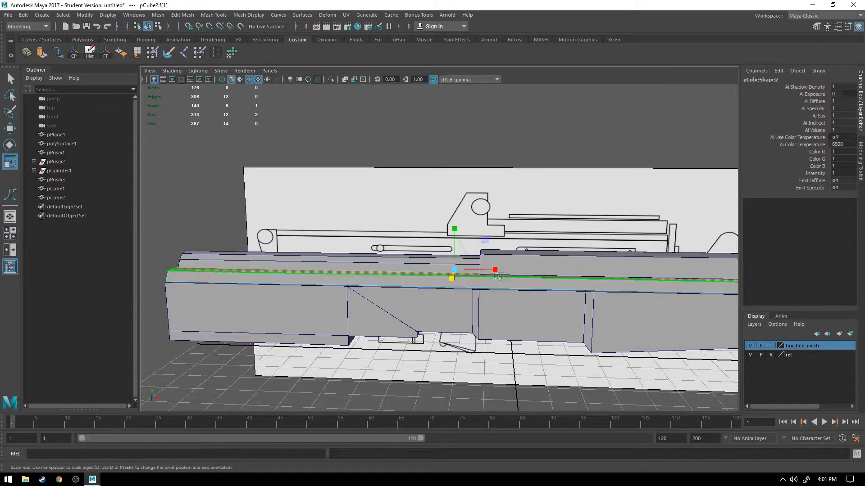
left_click_drag(501, 283, 463, 276, "alt")
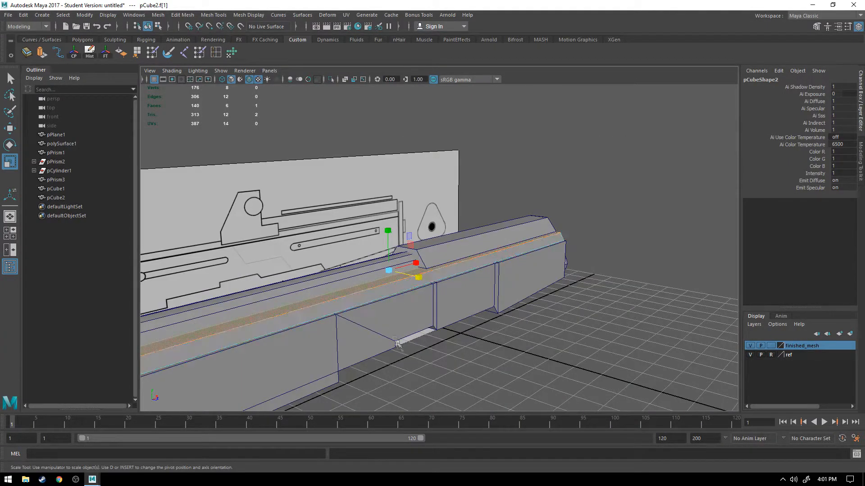
Step: Clear the face selection and examine the stepped upper profile from the side and the muzzle end
left_click(402, 359)
left_click_drag(396, 266, 344, 300, "alt")
scroll(367, 288, "up", 5)
middle_click_drag(345, 300, 449, 301, "alt")
scroll(449, 301, "up", 3)
left_click_drag(407, 330, 552, 275, "alt")
middle_click_drag(552, 275, 630, 258, "alt")
scroll(469, 292, "down", 7)
mouse_move(401, 296)
left_mouse_down("alt")
mouse_move(466, 286)
mouse_move(427, 292)
left_mouse_up("alt")
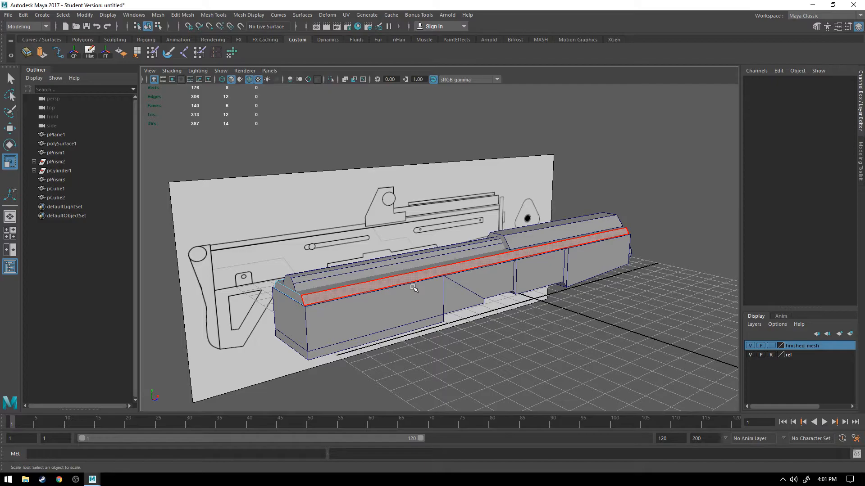
left_click_drag(516, 267, 469, 269, "alt")
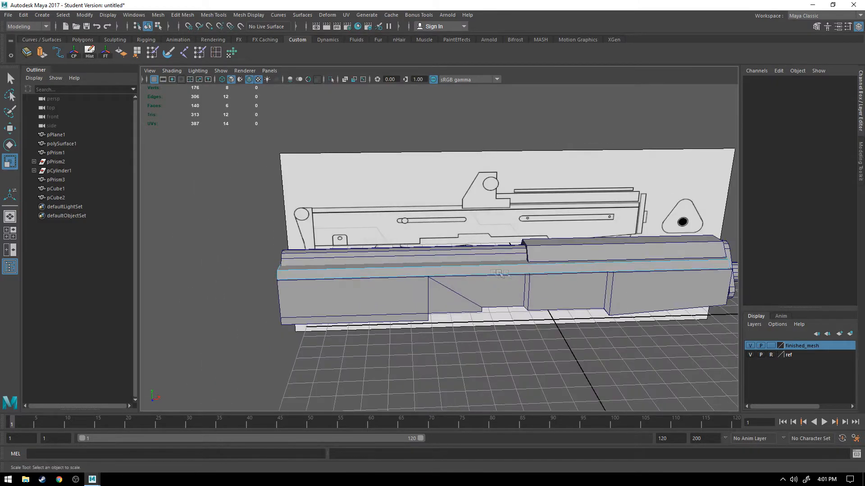
middle_click_drag(536, 269, 426, 272, "alt")
left_click_drag(520, 274, 481, 276, "alt")
middle_click_drag(536, 280, 476, 274, "alt")
left_click_drag(476, 275, 409, 278, "alt")
scroll(407, 277, "up", 6)
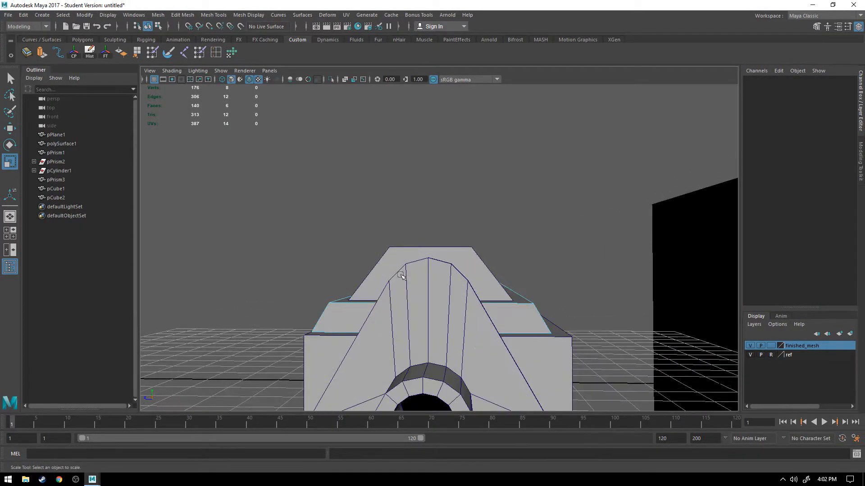
scroll(494, 303, "down", 3)
Step: Display the perspective view as plain wireframe and turn off wireframe on shaded to compare the parts' alignment from the muzzle end
left_click_drag(340, 214, 273, 131, "alt")
left_click(250, 81)
left_click(221, 81)
left_click_drag(412, 250, 384, 258, "alt")
right_click_drag(384, 257, 421, 204)
left_click_drag(347, 286, 393, 268, "alt")
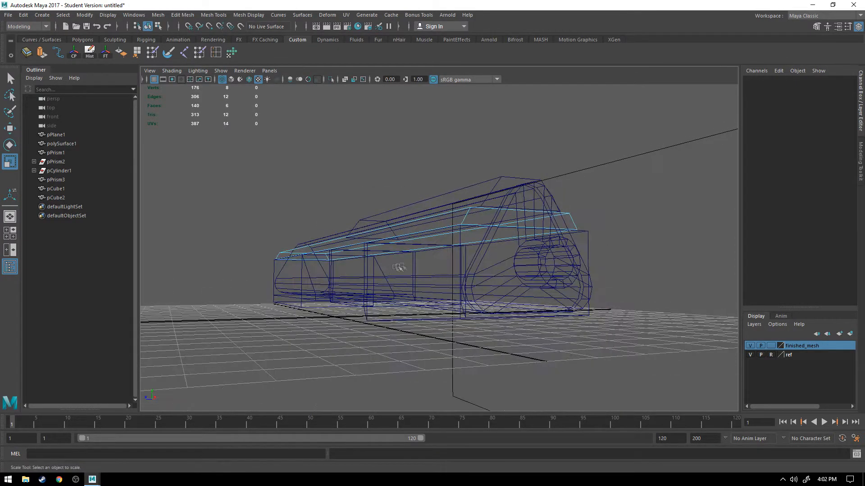
left_click_drag(454, 244, 536, 253, "alt")
right_click_drag(496, 218, 547, 192)
Step: Select the main gun body and, in a wireframe end view, centre it under the other parts at 0.082 in Z
left_click(544, 290)
left_click(519, 260)
left_click(568, 305)
left_click_drag(569, 305, 546, 303, "alt")
left_click(501, 256)
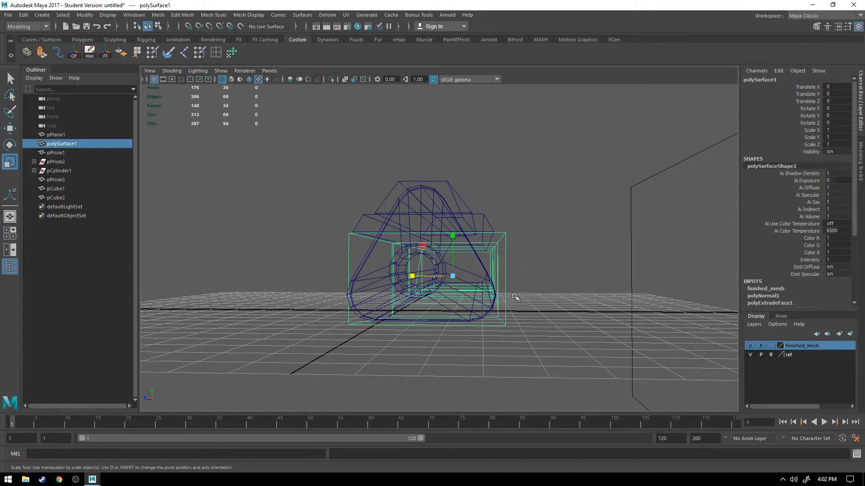
key("w")
key("space")
key("space")
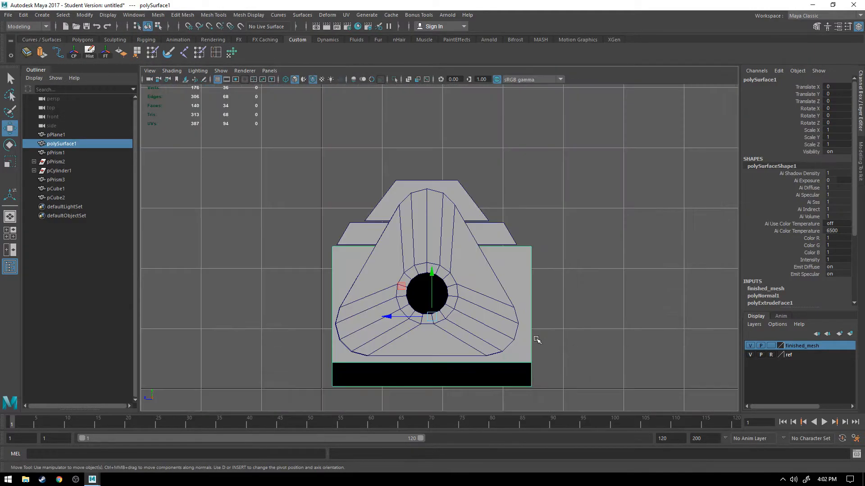
left_click(312, 81)
left_click(286, 79)
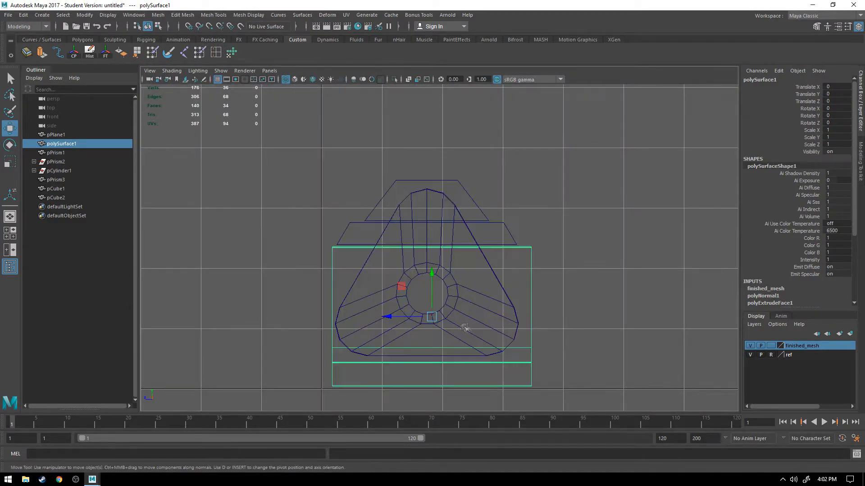
left_click_drag(389, 317, 382, 317)
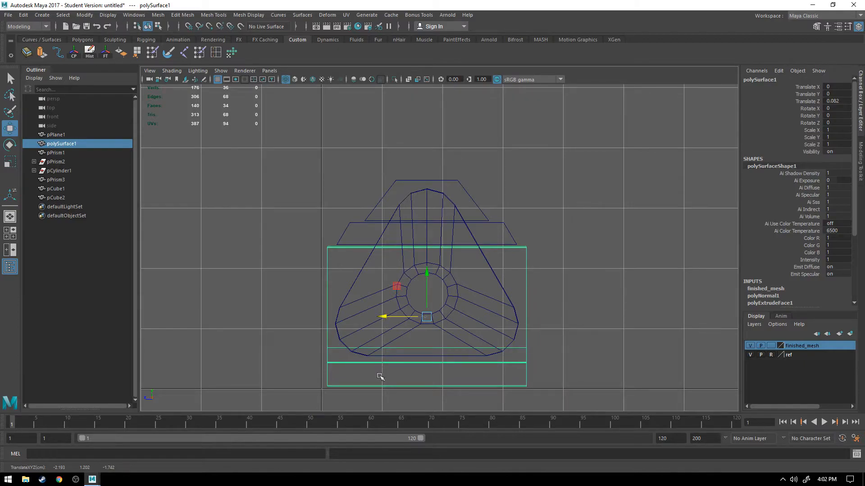
Step: Return to the perspective view and display the model smooth shaded
key("space")
key("space")
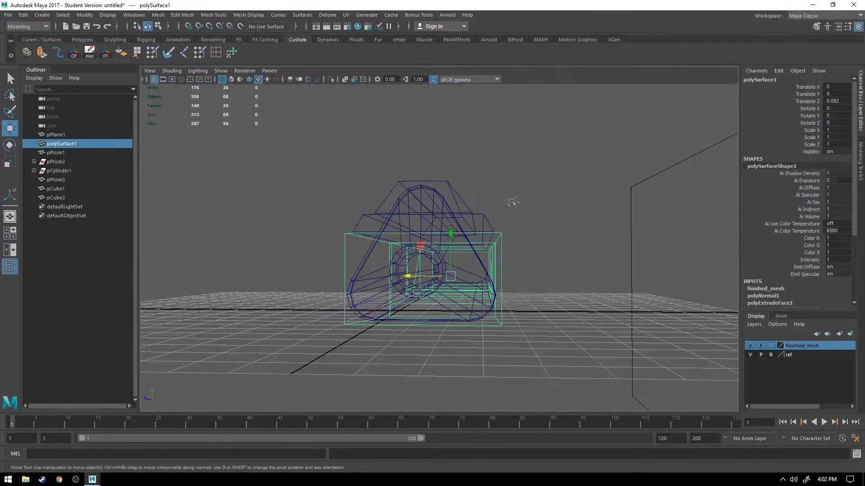
left_click_drag(517, 197, 436, 232, "alt")
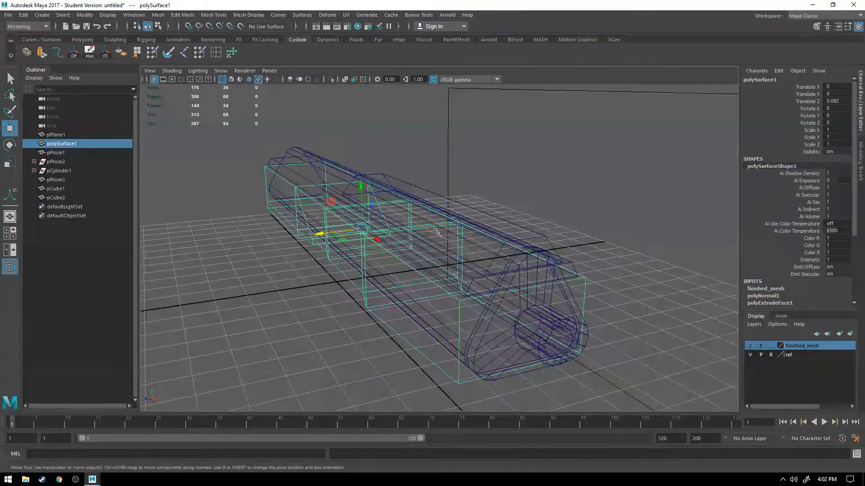
left_click(231, 80)
mouse_move(414, 345)
left_mouse_down("alt")
mouse_move(368, 345)
mouse_move(404, 344)
mouse_move(410, 335)
mouse_move(425, 350)
mouse_move(482, 349)
mouse_move(456, 351)
mouse_move(552, 291)
mouse_move(507, 296)
left_mouse_up("alt")
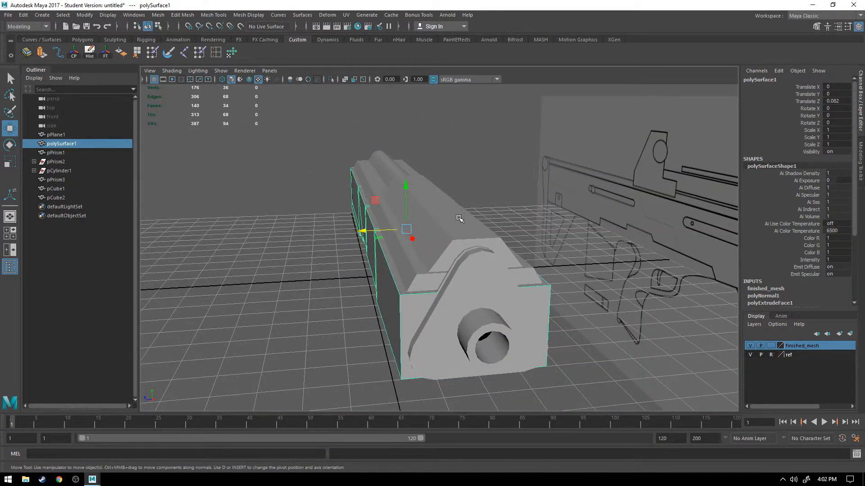
left_click(443, 209)
right_click(441, 205)
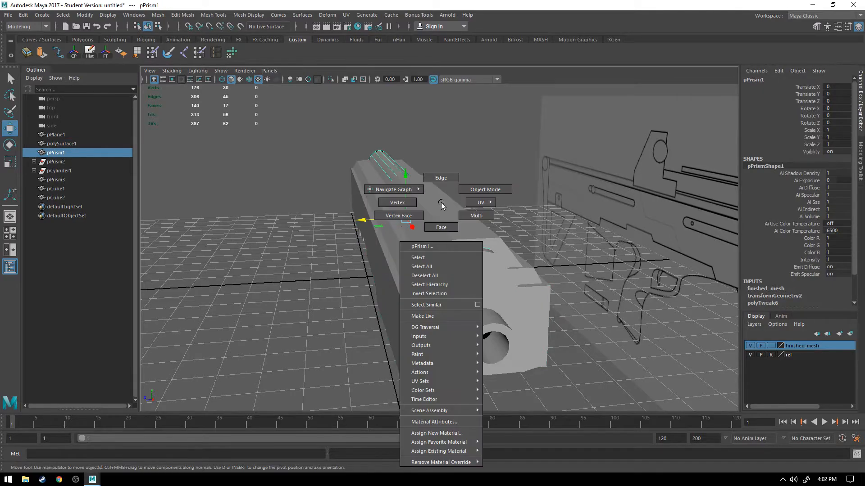
right_click_drag(441, 205, 373, 165)
right_click(389, 173)
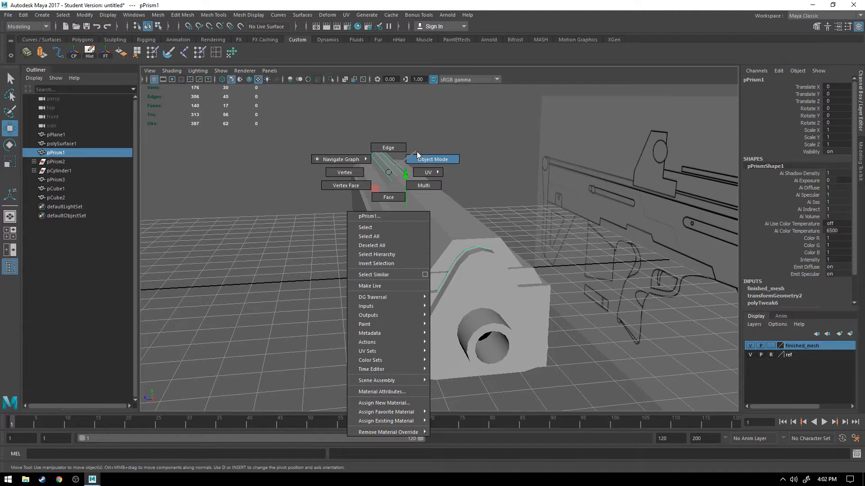
left_click(417, 151)
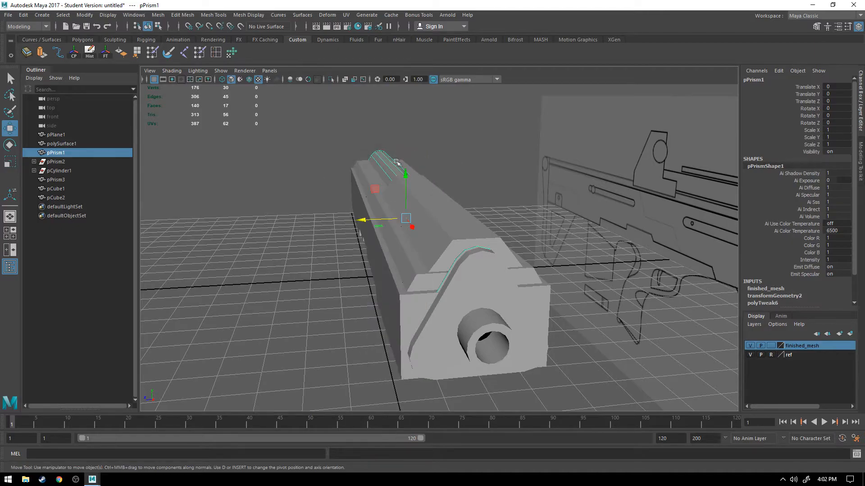
left_click(523, 215)
Step: Add the main gun body, the rounded prism and the lower block to the finished_mesh layer and hide that layer
left_click(436, 199)
left_click_drag(375, 211, 489, 228, "alt")
scroll(457, 319, "down", 5)
left_click_drag(220, 258, 323, 358)
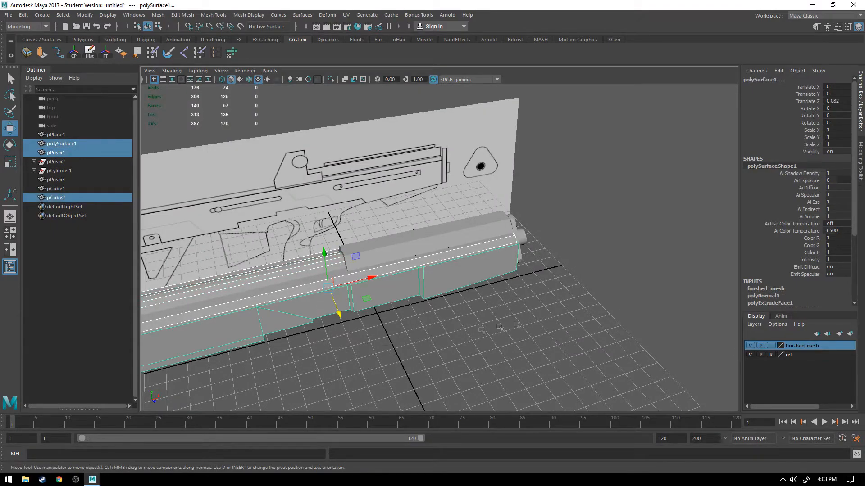
right_click(792, 345)
left_click(797, 366)
left_click(748, 347)
Step: Extrude the upper rail block's top face with no thickness and scale the new face inward along its length
left_click(500, 299)
left_click(447, 244)
key("f")
left_click_drag(470, 263, 391, 237, "alt")
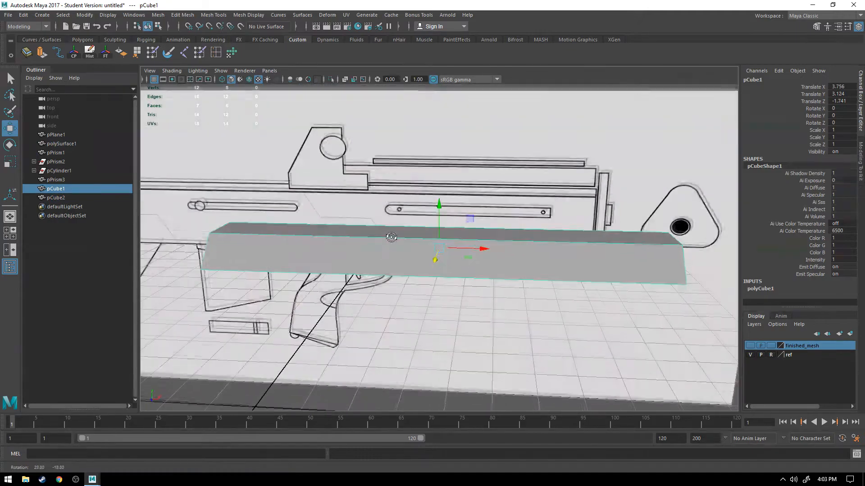
right_click_drag(386, 218, 390, 239)
left_click(402, 234)
left_click_drag(407, 255, 411, 263, "alt")
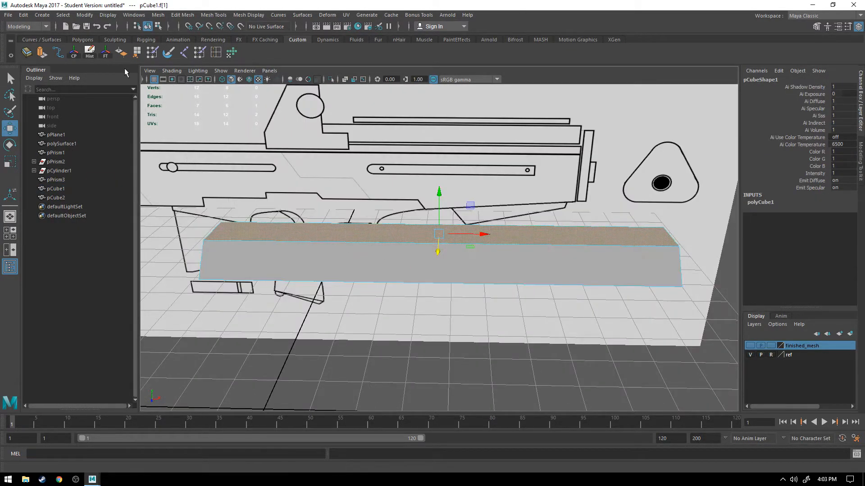
left_click(41, 53)
left_click_drag(378, 193, 391, 174, "alt")
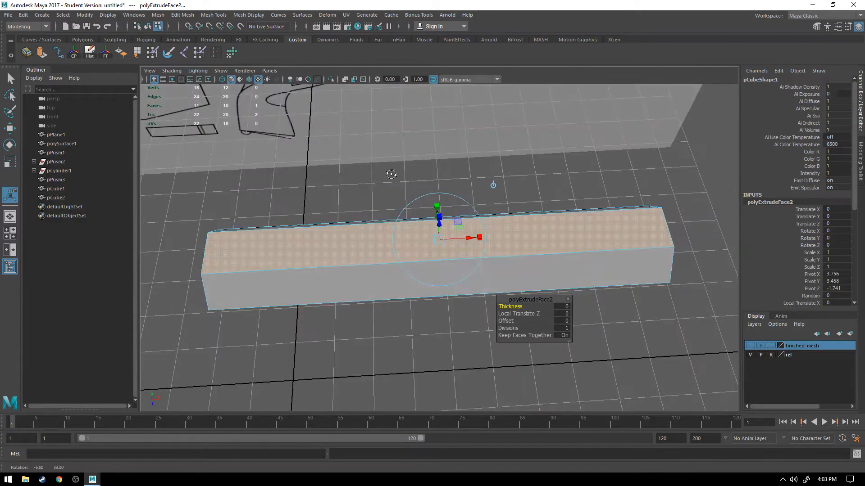
left_click_drag(481, 238, 481, 239)
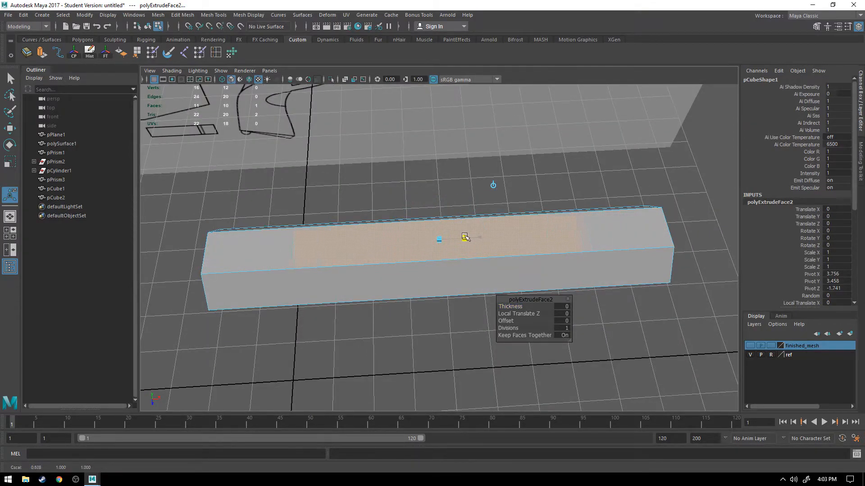
mouse_move(472, 236)
left_mouse_down()
mouse_move(466, 238)
mouse_move(484, 240)
left_mouse_up()
Step: Narrow the inset face and shift it 0.397 in local X so it lines up with the top strip in the reference
left_click_drag(455, 205, 457, 215)
left_click_drag(415, 252, 419, 216, "alt")
key("space")
key("space")
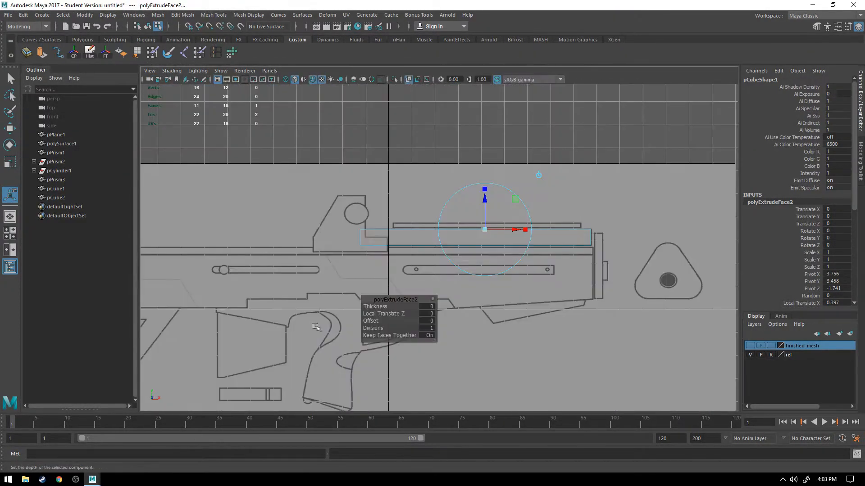
key("space")
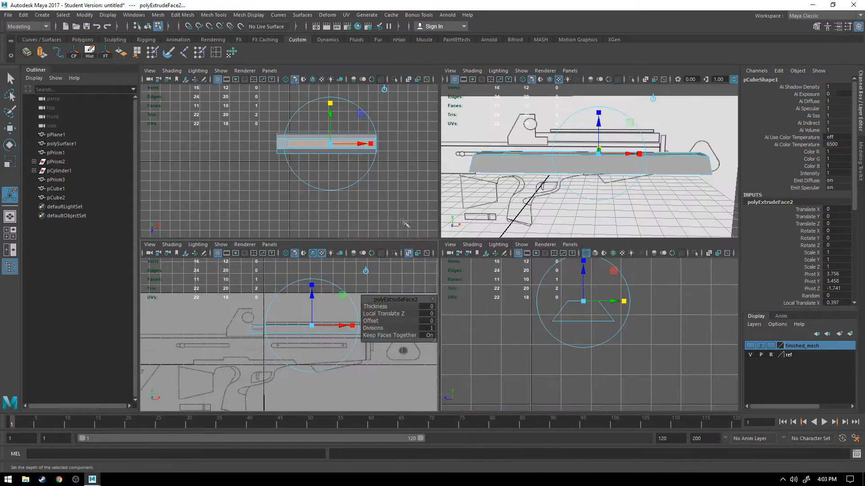
Step: Extrude the inset face up by 0.0841 to form a neck reaching the base of the drawn top strip
key("space")
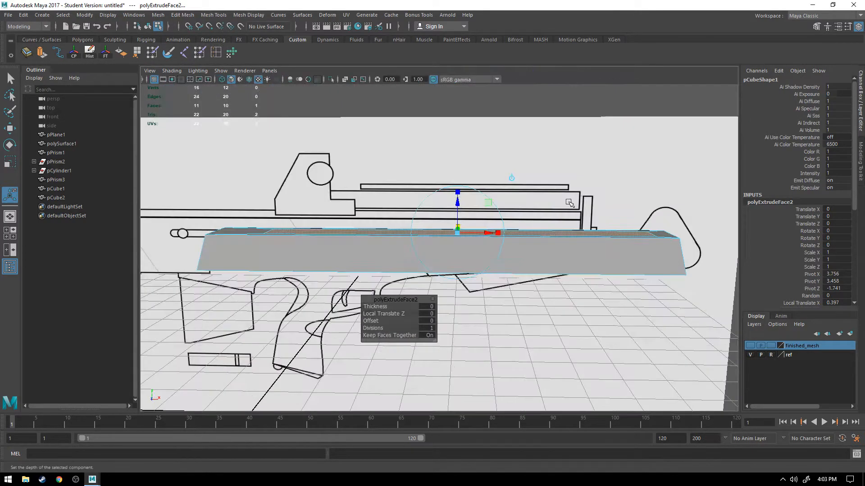
mouse_move(477, 192)
left_mouse_down("alt")
mouse_move(457, 187)
mouse_move(466, 188)
left_mouse_up("alt")
left_click_drag(498, 224, 452, 192, "alt")
key("ctrl+e")
left_click_drag(452, 225, 396, 243, "alt")
key("space")
key("space")
key("space")
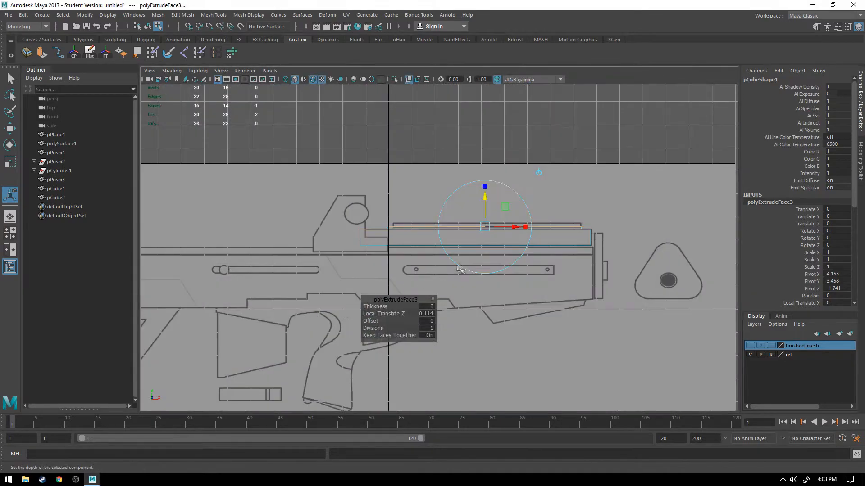
scroll(407, 228, "up", 5)
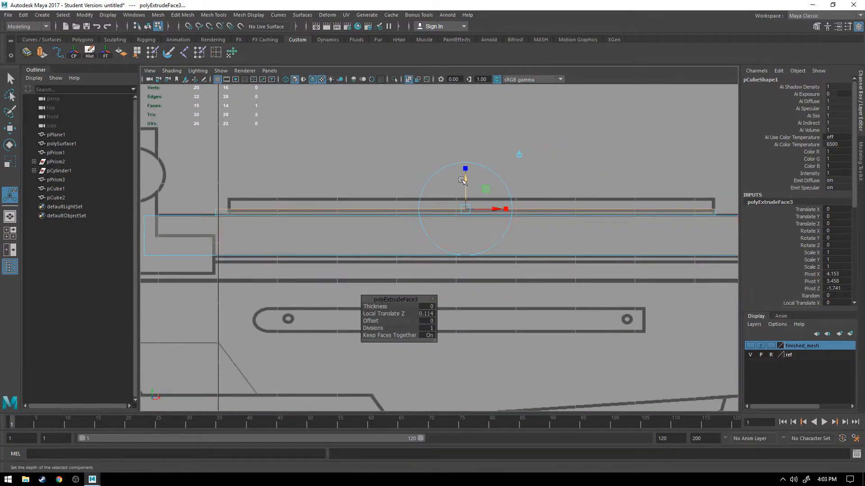
left_click_drag(465, 180, 465, 180)
middle_click_drag(541, 212, 437, 207, "alt")
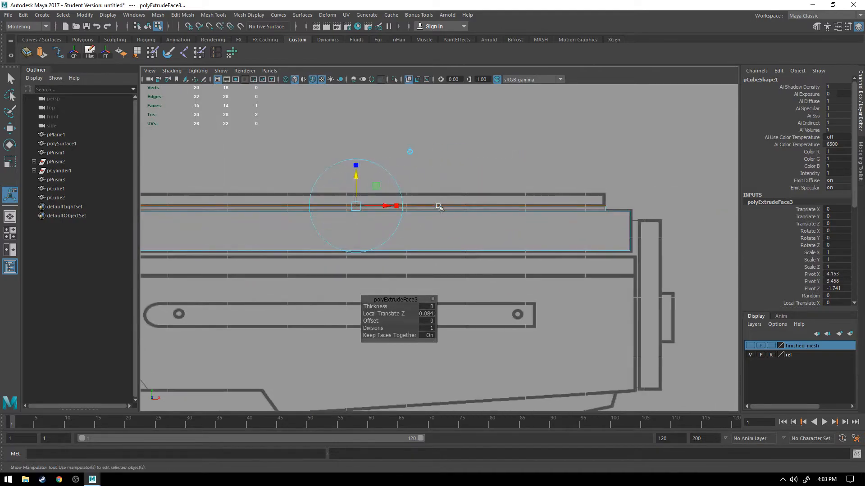
key("q")
left_click(422, 246)
middle_click_drag(344, 225, 444, 233, "alt")
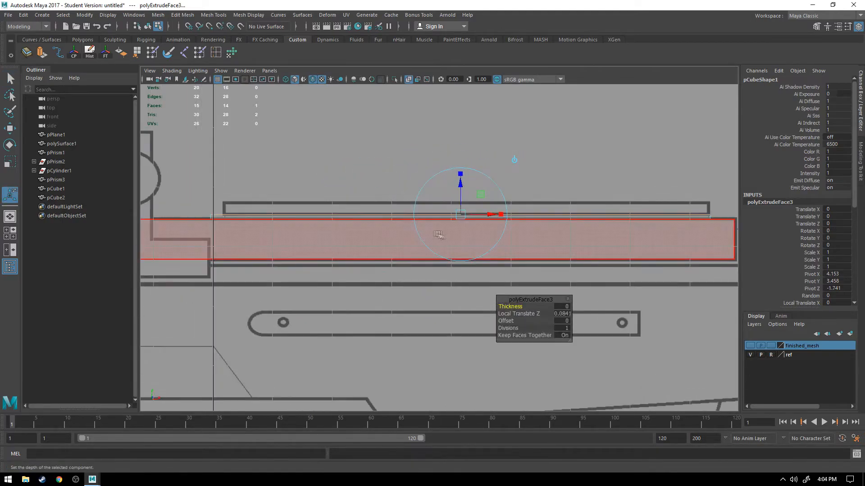
Step: Extrude the neck's top face with no thickness and scale it wider across the block to overhang both sides
key("space")
key("space")
left_click_drag(475, 191, 455, 248, "alt")
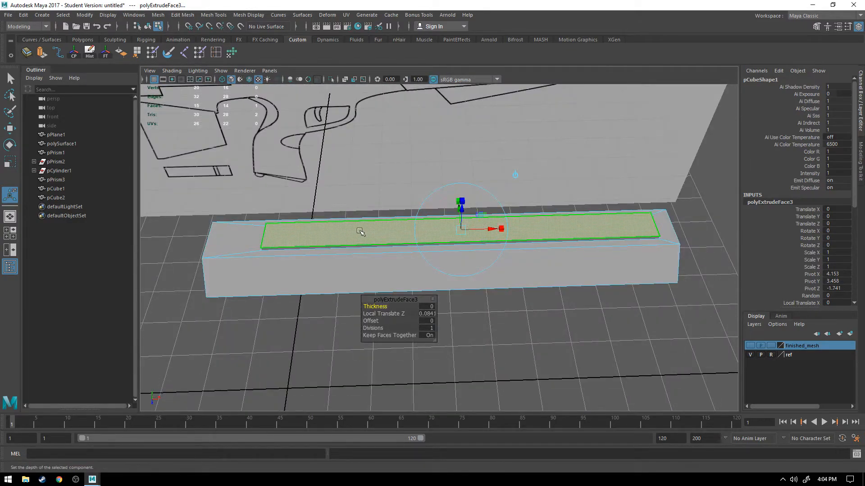
left_click_drag(339, 231, 403, 236, "alt")
key("ctrl+e")
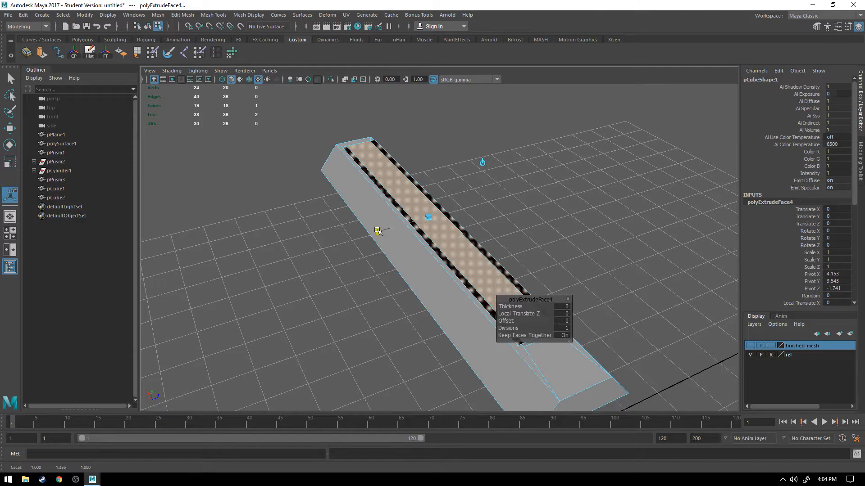
right_click_drag(416, 280, 459, 255, "alt")
left_click_drag(462, 198, 421, 275, "alt")
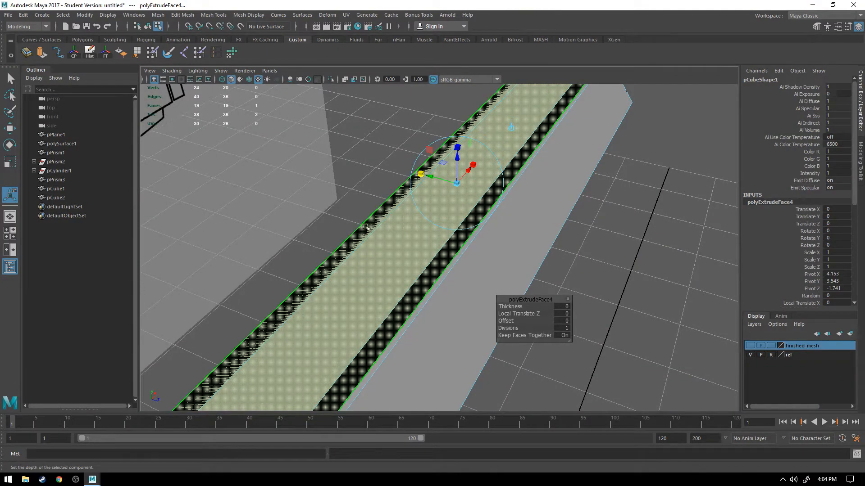
left_click_drag(369, 235, 462, 219, "alt")
left_click_drag(394, 257, 374, 269, "alt")
left_click_drag(469, 232, 535, 245, "alt")
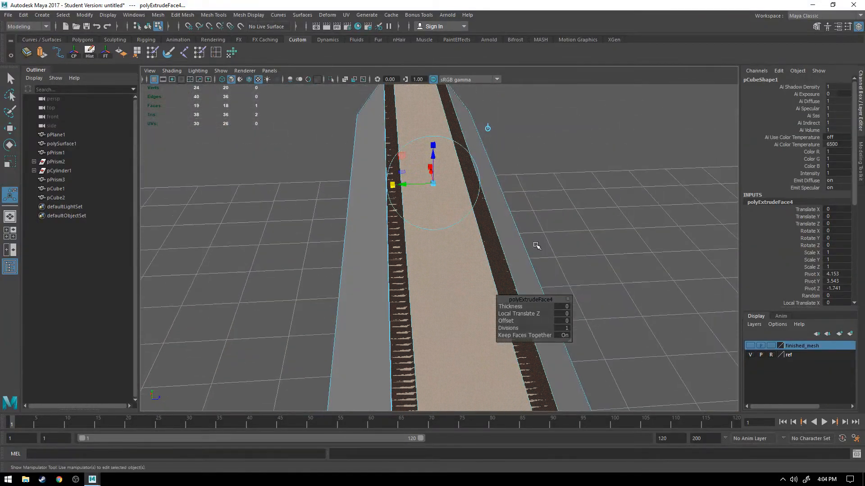
left_click_drag(392, 196, 363, 202, "alt")
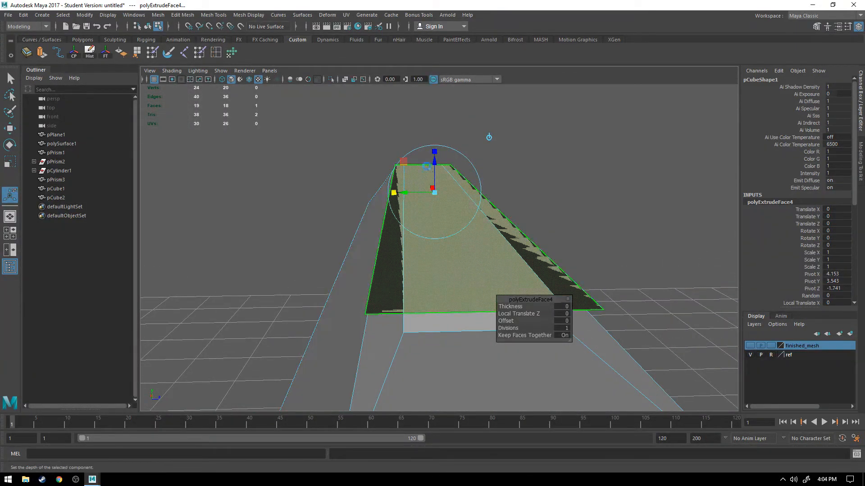
Step: Extrude the widened face up by 0.0942 to match the top strip's height in the reference
left_click_drag(434, 162, 500, 153)
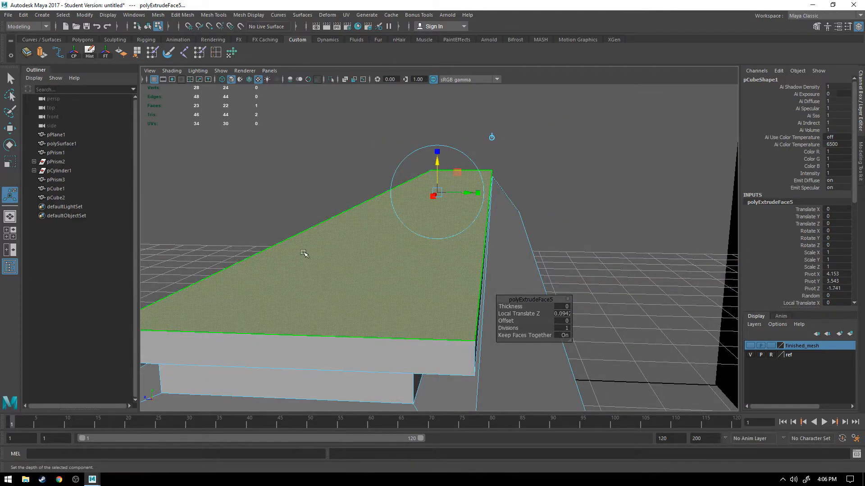
left_click_drag(304, 254, 398, 250, "alt")
key("space")
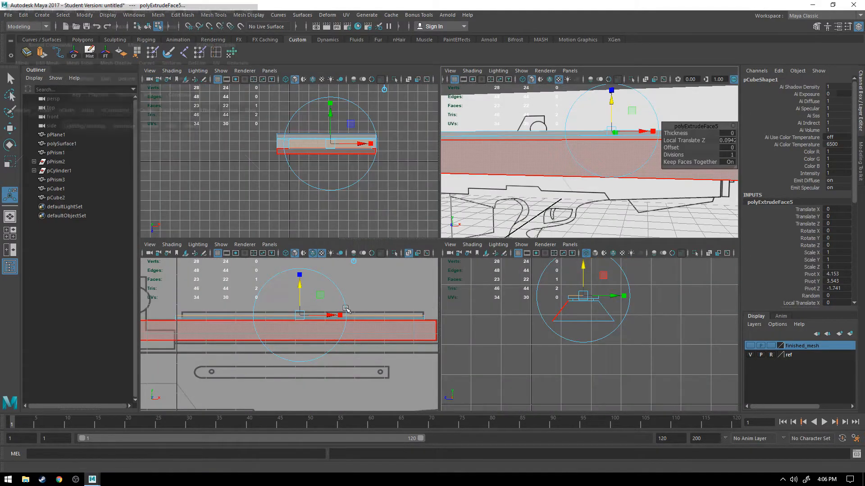
key("space")
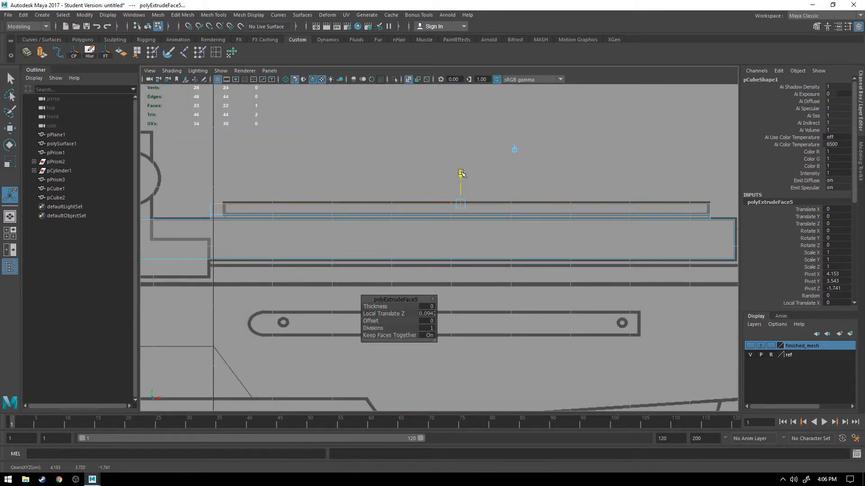
Step: Adjust the height of the two underside faces of the strip's overhang, then return to object mode and deselect the block
key("space")
key("space")
left_click_drag(554, 208, 516, 233, "alt")
key("q")
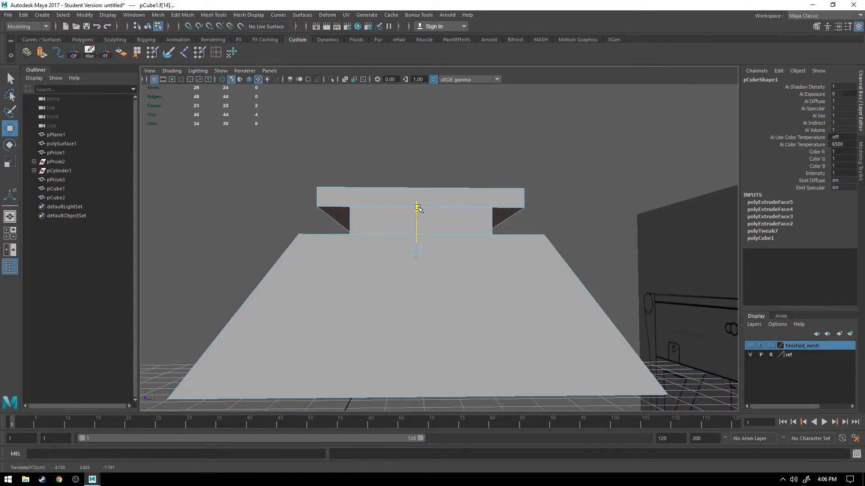
left_click_drag(417, 209, 502, 286, "alt")
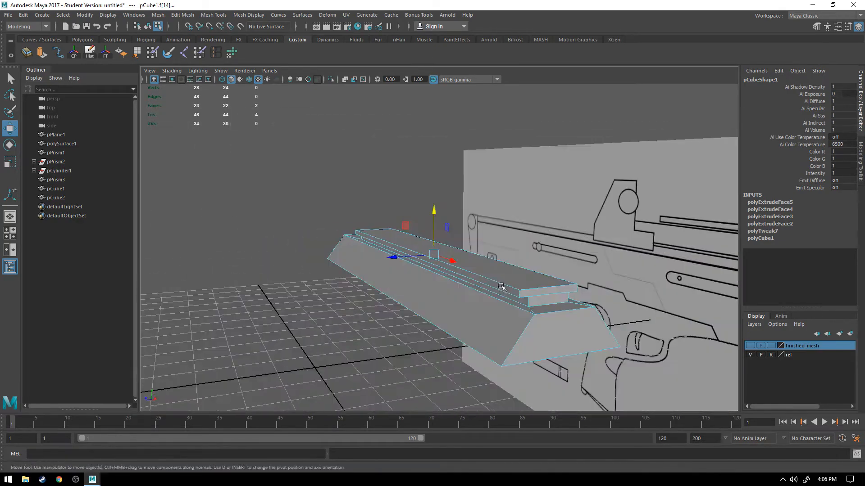
right_click_drag(415, 284, 441, 255)
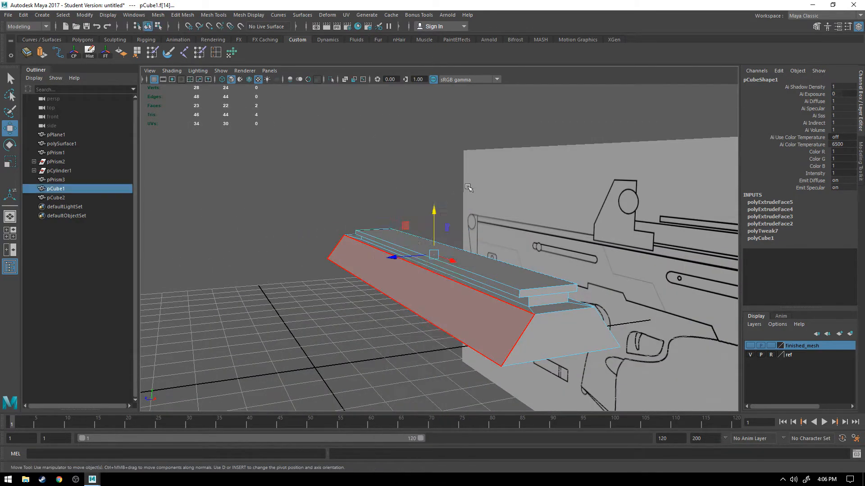
left_click(333, 354)
Step: Examine the stepped rail from the side and from its end, and select the block
left_click_drag(328, 346, 406, 345, "alt")
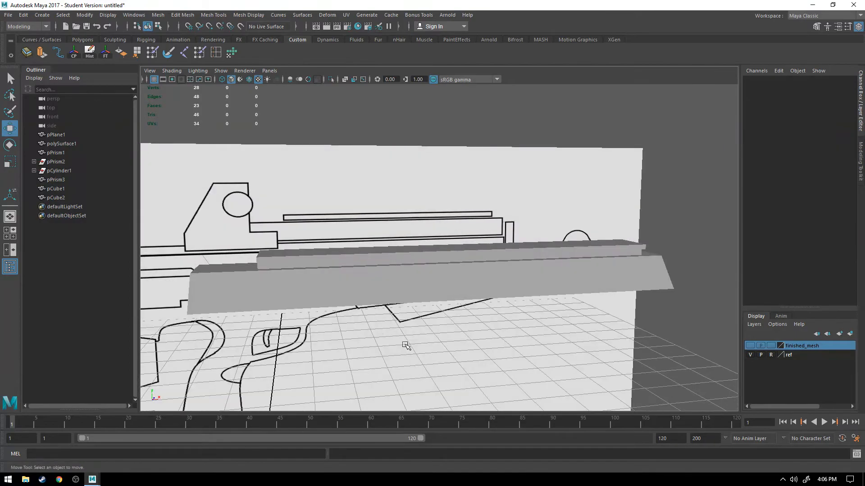
left_click_drag(283, 330, 369, 270, "alt")
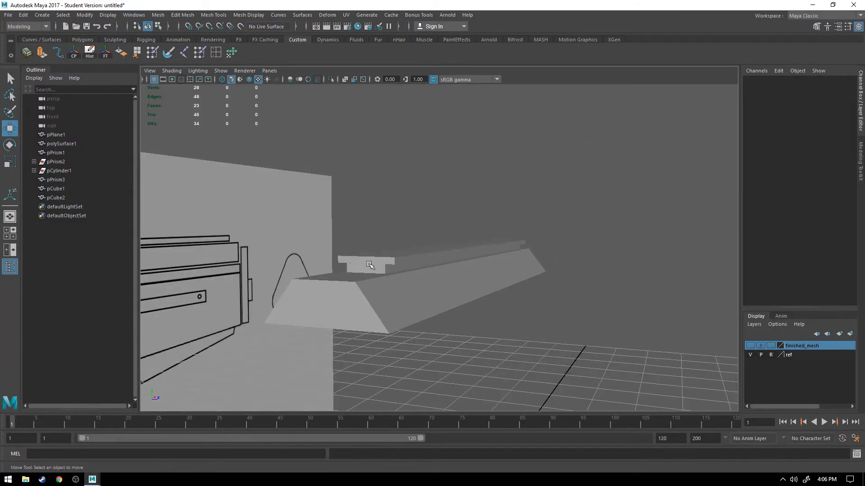
left_click(370, 265)
scroll(356, 265, "up", 3)
left_click_drag(293, 289, 428, 266, "alt")
scroll(430, 257, "up", 3)
Step: Select the end faces of the strip and neck and examine how they meet beneath the overhang
right_click_drag(436, 218, 436, 259)
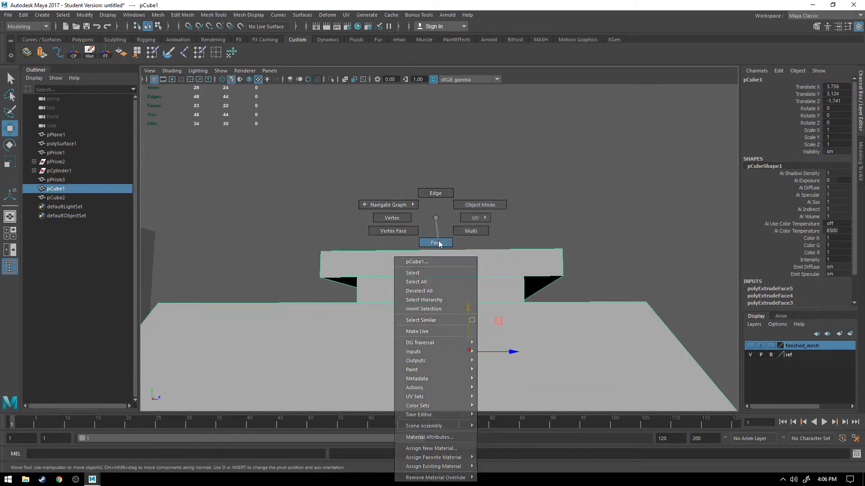
left_click(441, 265)
left_click(442, 288, "shift")
scroll(430, 290, "up", 4)
mouse_move(430, 289)
left_mouse_down("alt")
mouse_move(434, 309)
mouse_move(437, 288)
left_mouse_up("alt")
scroll(437, 285, "up", 4)
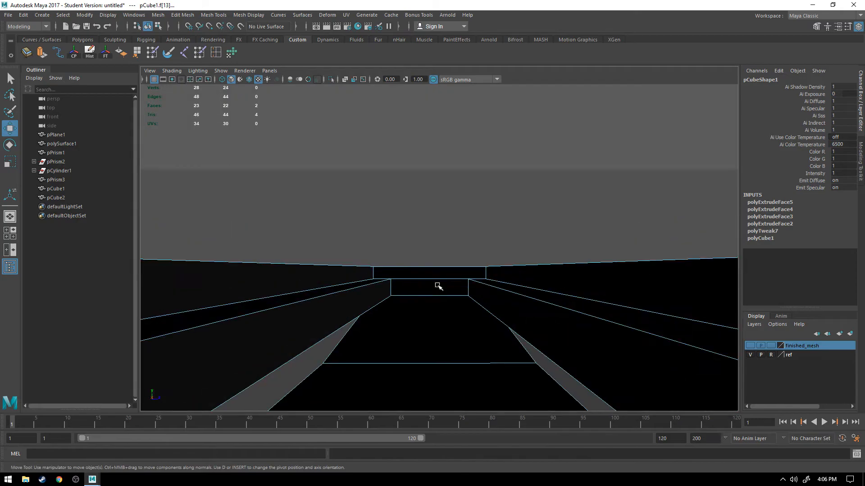
scroll(437, 285, "down", 4)
key("f")
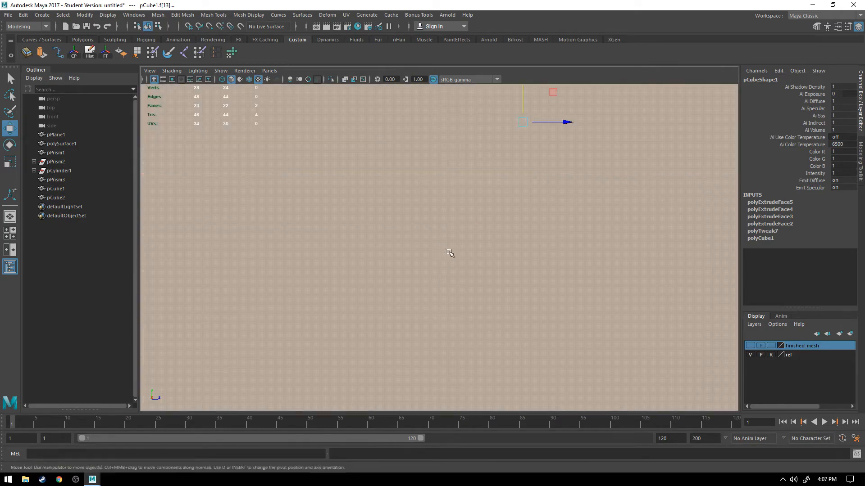
scroll(450, 257, "down", 4)
scroll(450, 257, "up", 4)
left_click_drag(450, 257, 443, 272, "alt")
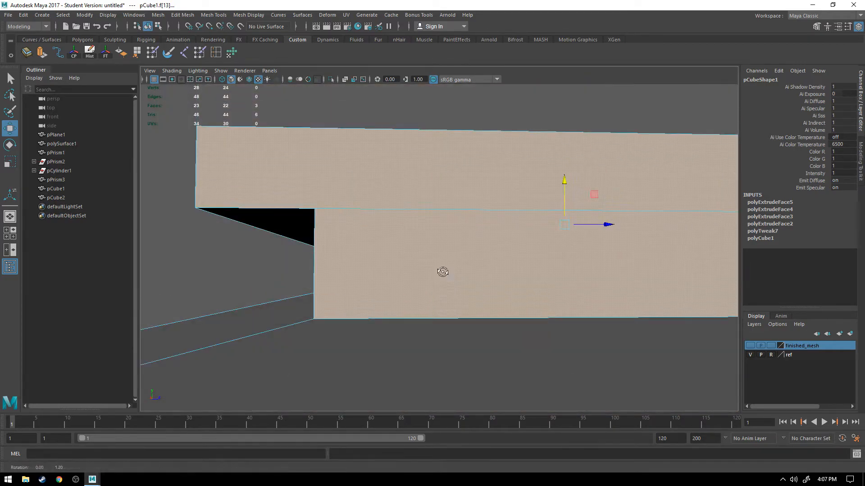
Step: Try raising the edge between the top strip and the neck at the rail's end
right_click_drag(437, 217, 437, 196)
left_click(451, 218)
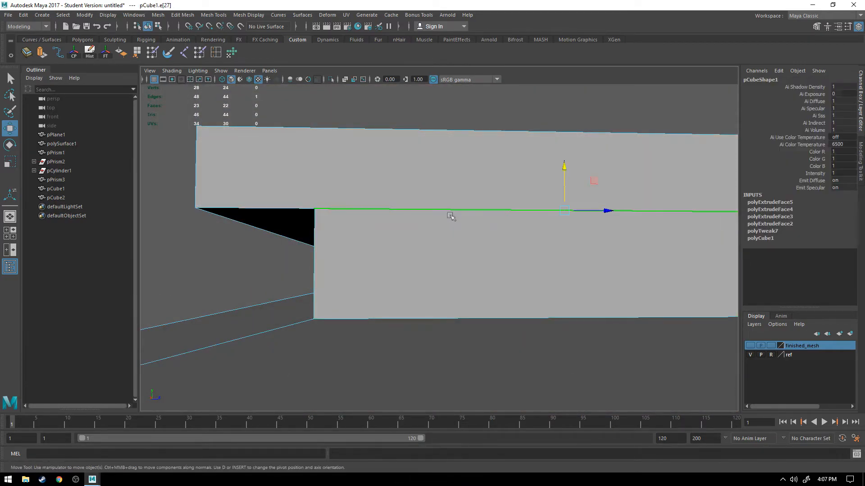
left_click_drag(565, 167, 569, 141)
left_click_drag(445, 227, 456, 230, "alt")
key("ctrl+z")
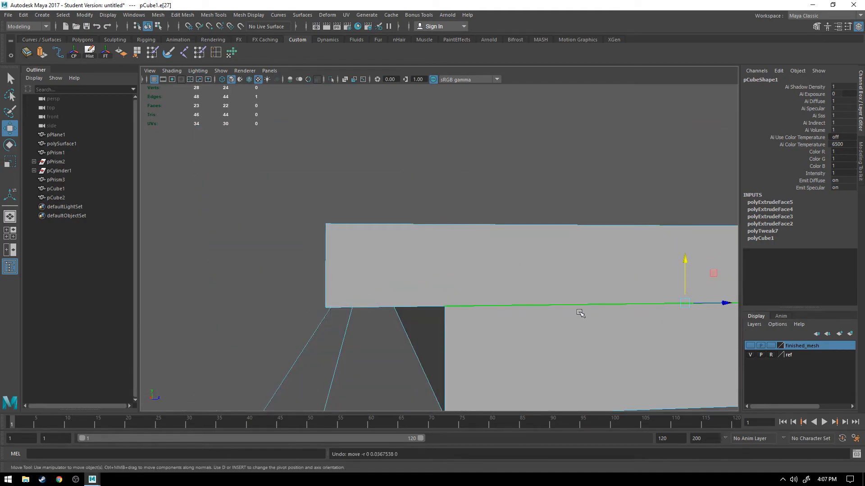
Step: Recess the neck's rear end face slightly beneath the top strip
right_click(524, 322)
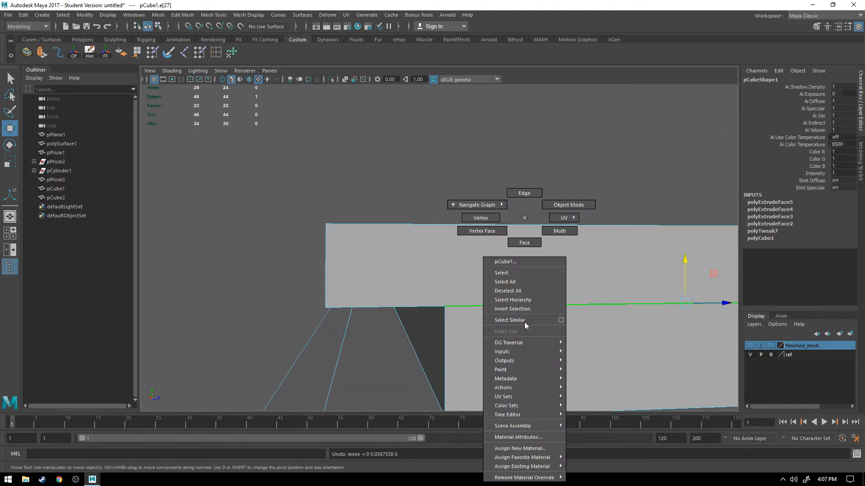
left_click(526, 243)
left_click(569, 344)
left_click_drag(593, 343, 675, 336, "alt")
scroll(676, 337, "down", 5)
left_click_drag(629, 257, 611, 255)
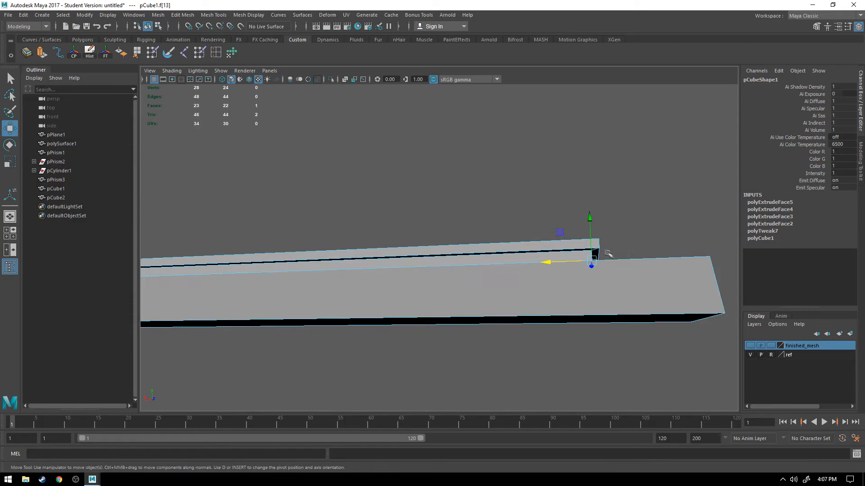
scroll(598, 255, "up", 5)
middle_click_drag(598, 255, 420, 254, "alt")
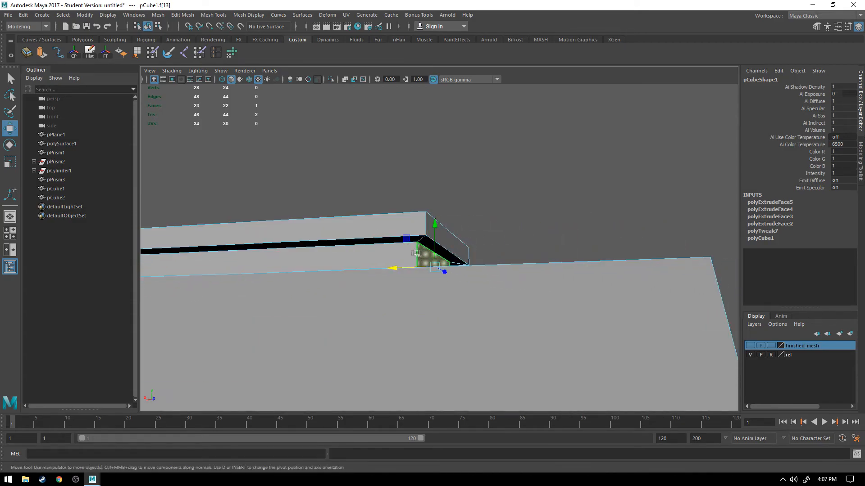
left_click_drag(475, 254, 247, 277, "alt")
Step: Recess the neck's opposite end face, at the muzzle end, slightly beneath the top strip
left_click(209, 278)
mouse_move(194, 278)
left_mouse_down("alt")
mouse_move(144, 299)
mouse_move(204, 275)
left_mouse_up("alt")
right_click_drag(339, 291, 297, 286, "alt")
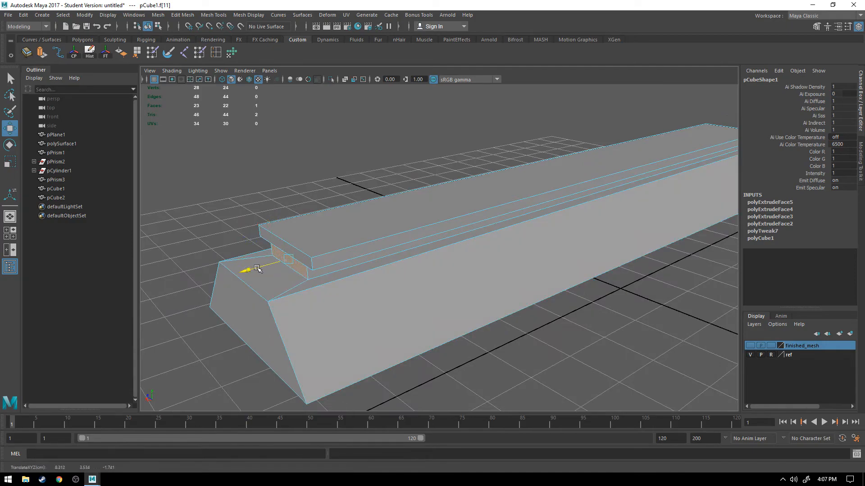
mouse_move(273, 282)
left_mouse_down("alt")
mouse_move(259, 285)
mouse_move(248, 254)
mouse_move(285, 285)
left_mouse_up("alt")
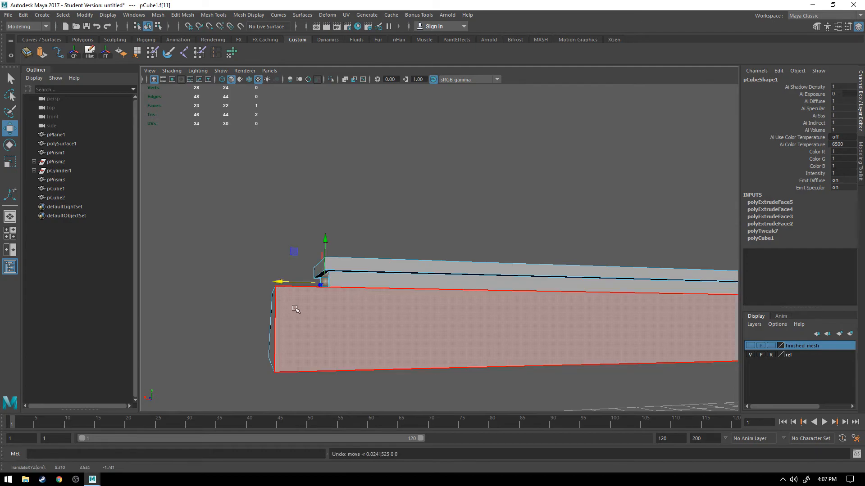
Step: Deselect the face and examine the overhang along the rail's sides and at both ends
left_click(240, 286)
left_click_drag(241, 286, 381, 300, "alt")
scroll(382, 300, "up", 10)
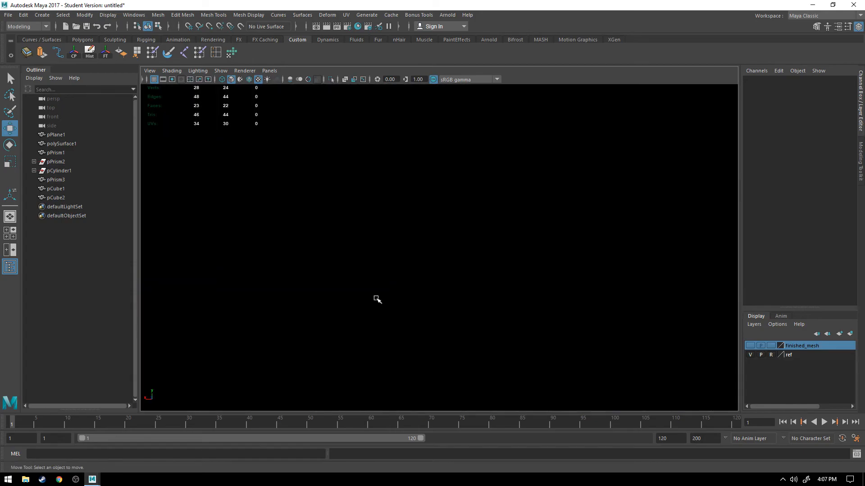
scroll(376, 299, "down", 5)
mouse_move(355, 299)
left_mouse_down("alt")
mouse_move(591, 308)
mouse_move(539, 268)
left_mouse_up("alt")
scroll(376, 307, "down", 3)
left_click_drag(439, 270, 398, 310, "alt")
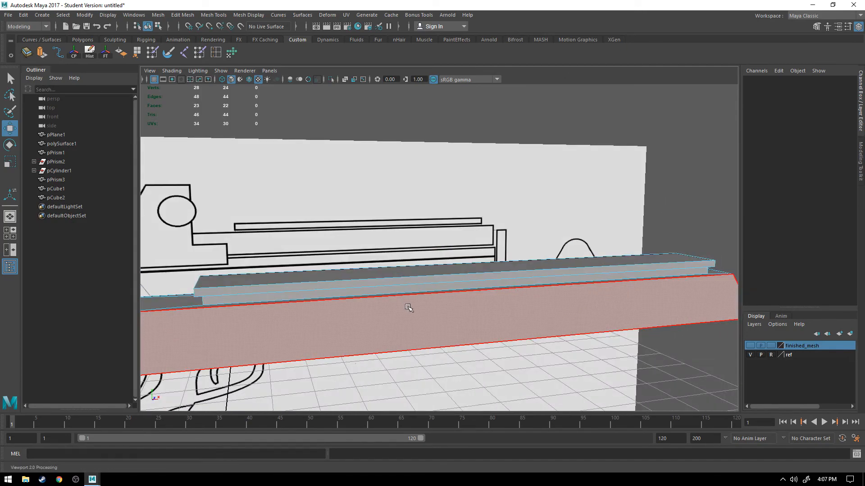
mouse_move(539, 291)
left_mouse_down("alt")
mouse_move(481, 282)
mouse_move(507, 278)
mouse_move(407, 275)
left_mouse_up("alt")
scroll(511, 279, "down", 5)
Step: Return the rail block to object mode and show the finished_mesh layer to view it with the other gun parts
right_click(396, 267)
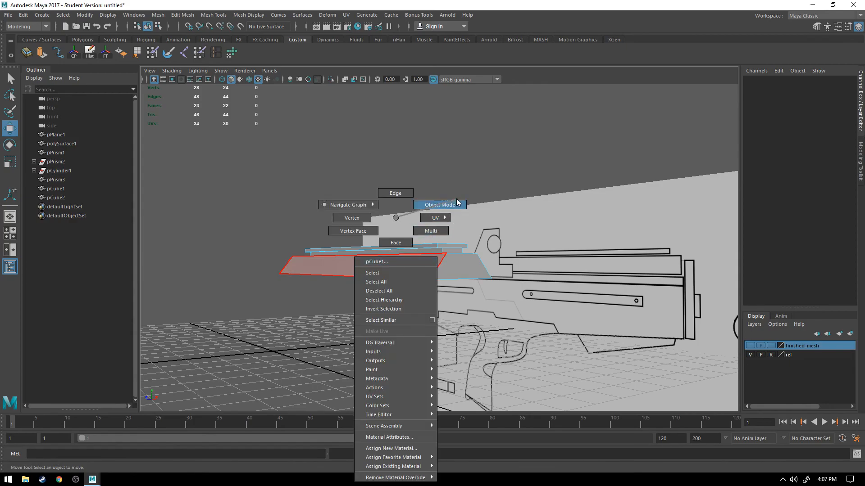
right_click_drag(457, 202, 458, 203)
left_click(491, 195)
left_click_drag(527, 270, 624, 306, "alt")
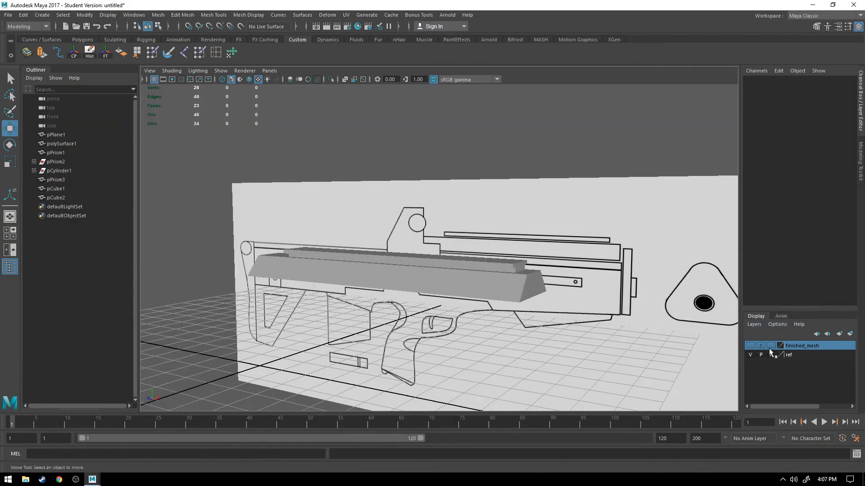
left_click(752, 347)
mouse_move(544, 338)
left_mouse_down("alt")
mouse_move(467, 328)
mouse_move(570, 330)
mouse_move(536, 327)
left_mouse_up("alt")
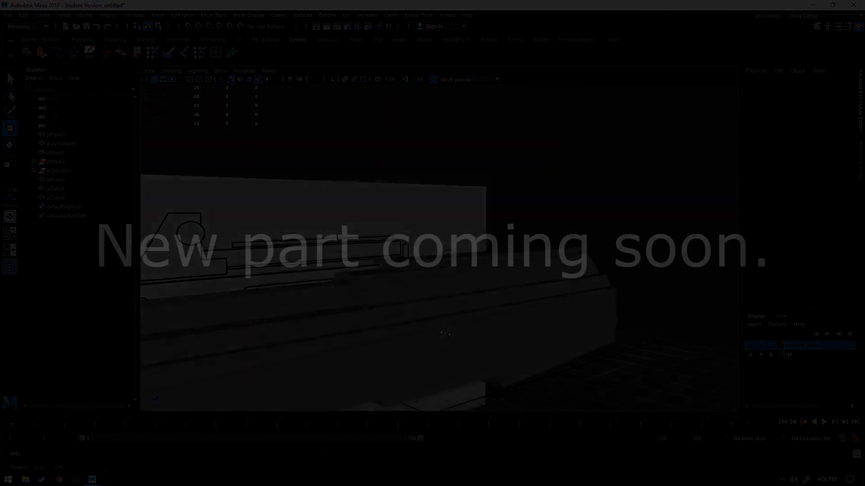